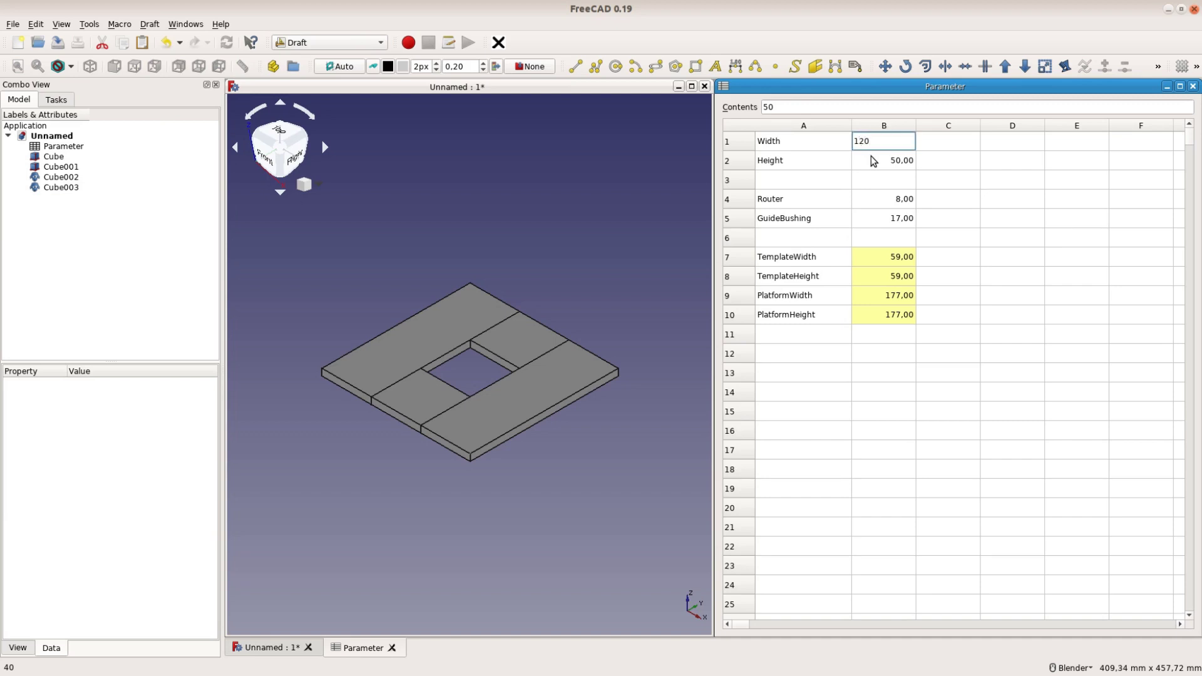
- Commit Width 120 and Height 40 in the Parameter sheet so the jig updates
{"action": "key", "text": "Return"}
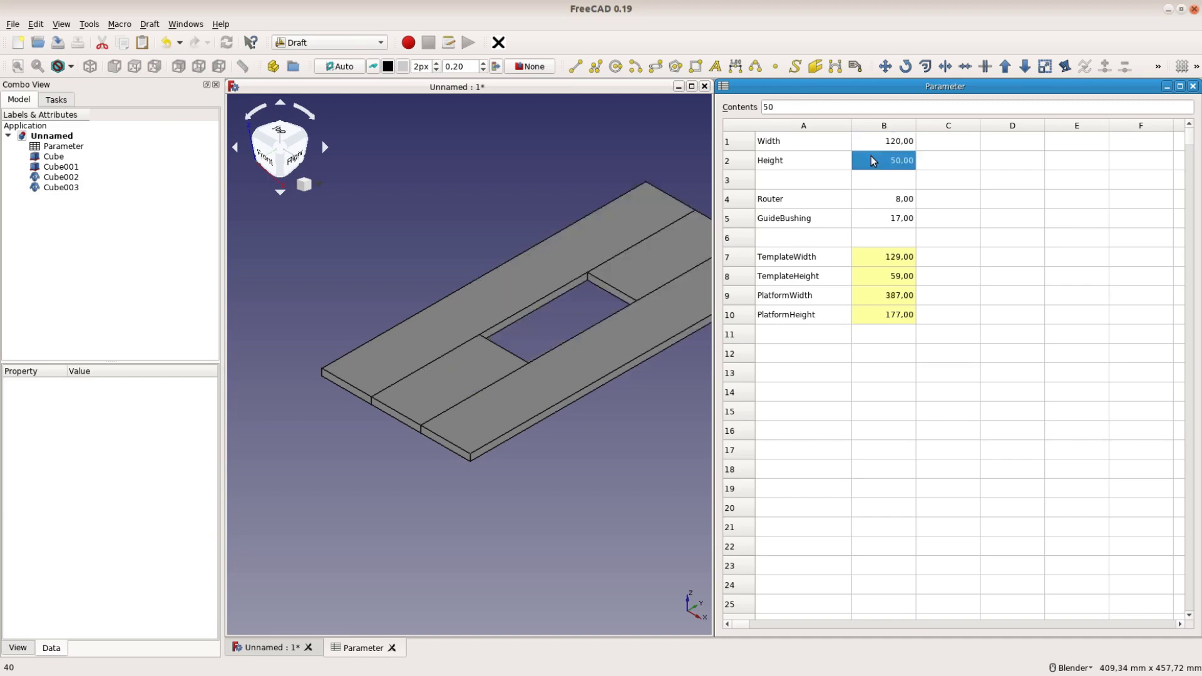
{"action": "type", "text": "40"}
{"action": "key", "text": "Return"}
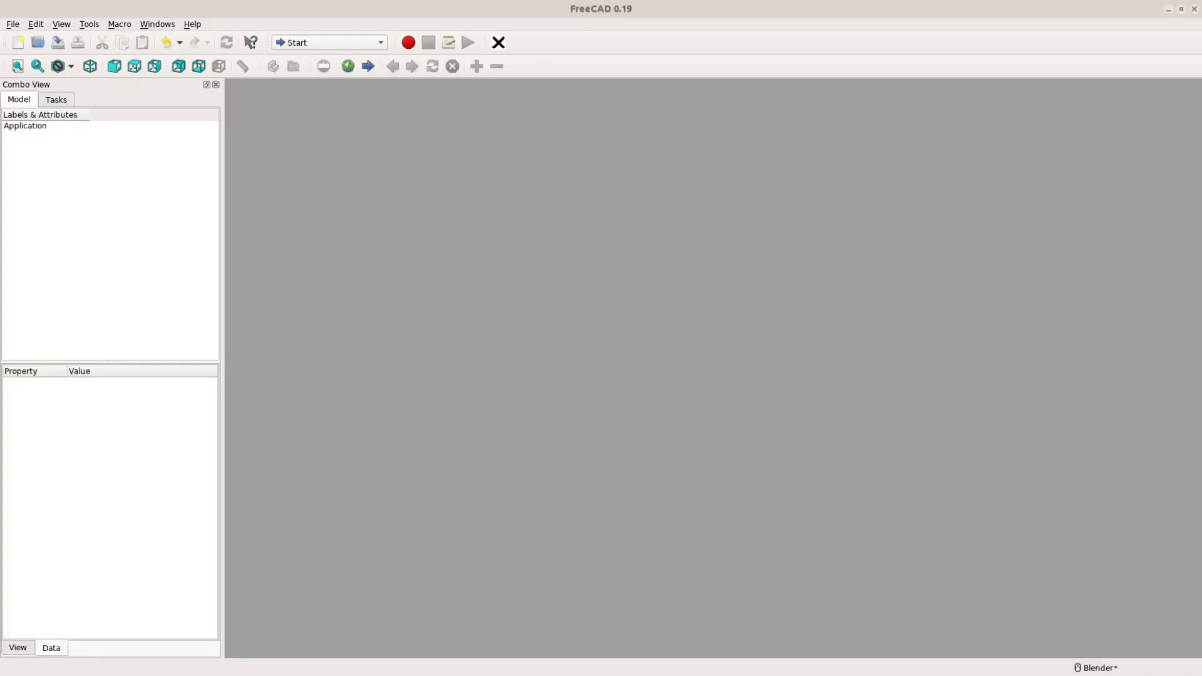
- Check the FreeCAD 0.19 version details in About FreeCAD, then create a new empty document
{"action": "left_click", "coordinate": [191, 24]}
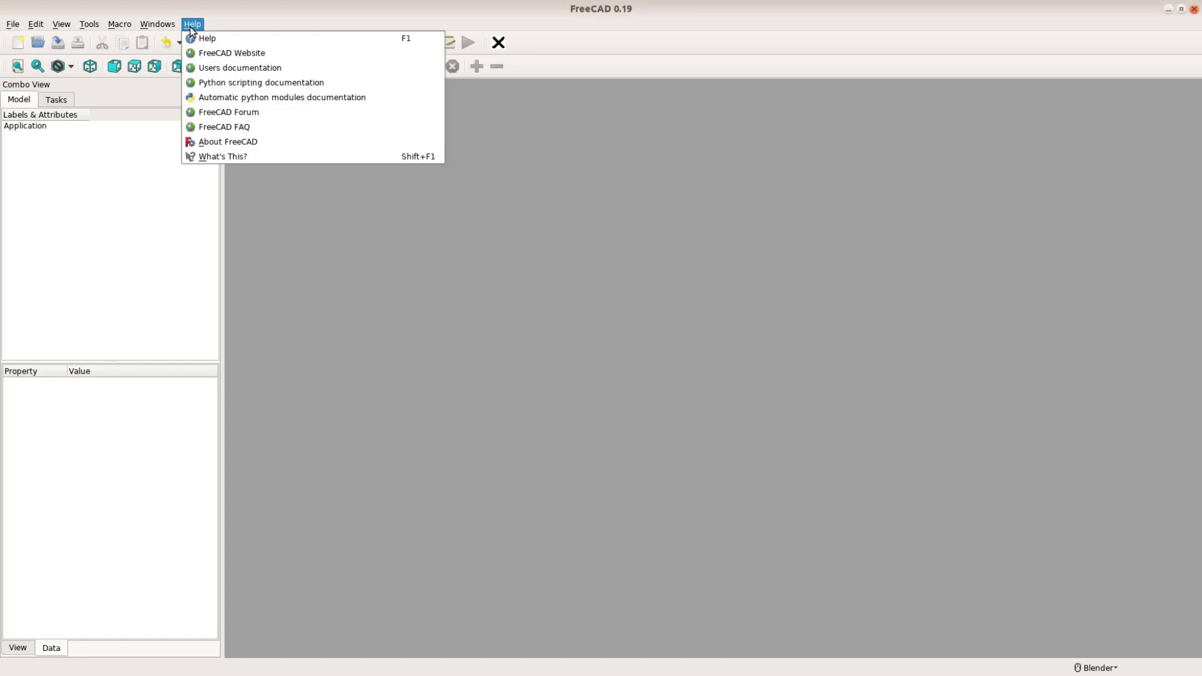
{"action": "left_click", "coordinate": [254, 141]}
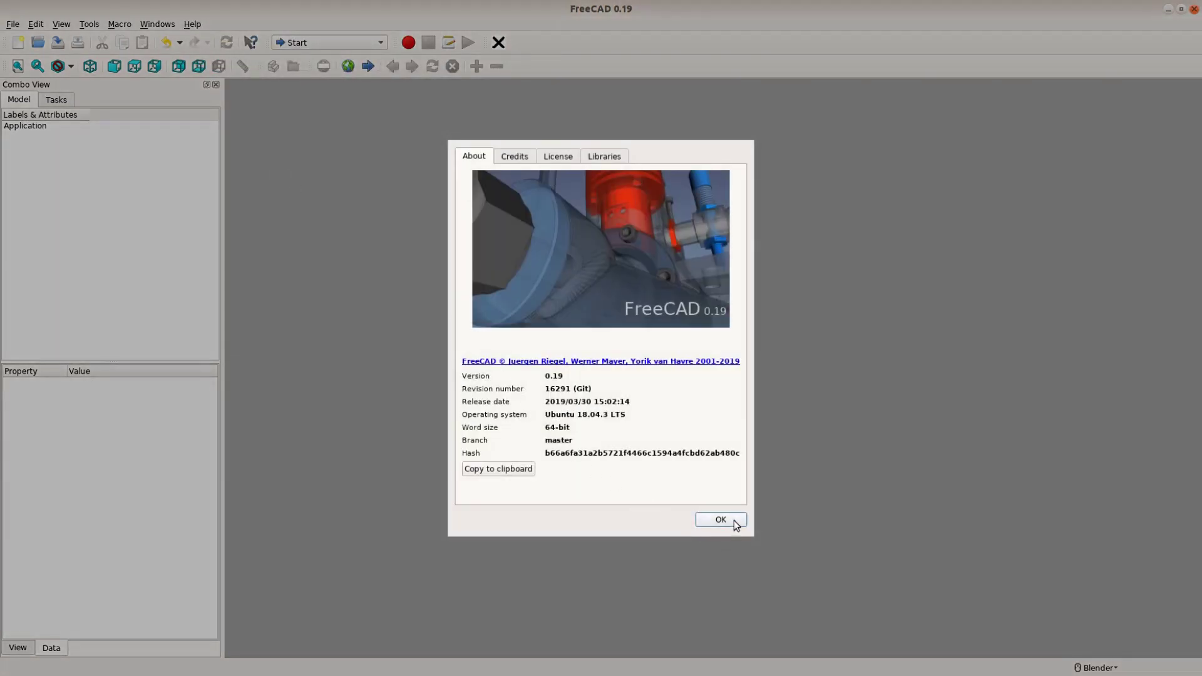
{"action": "left_click", "coordinate": [734, 520]}
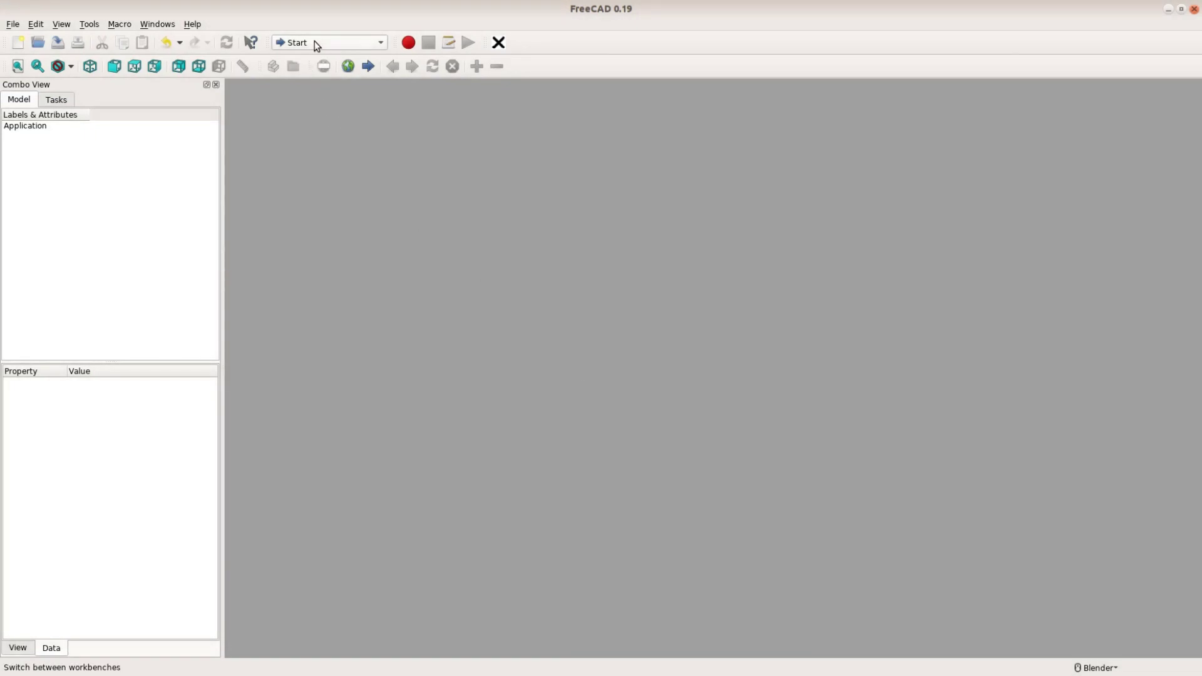
{"action": "left_click", "coordinate": [18, 43]}
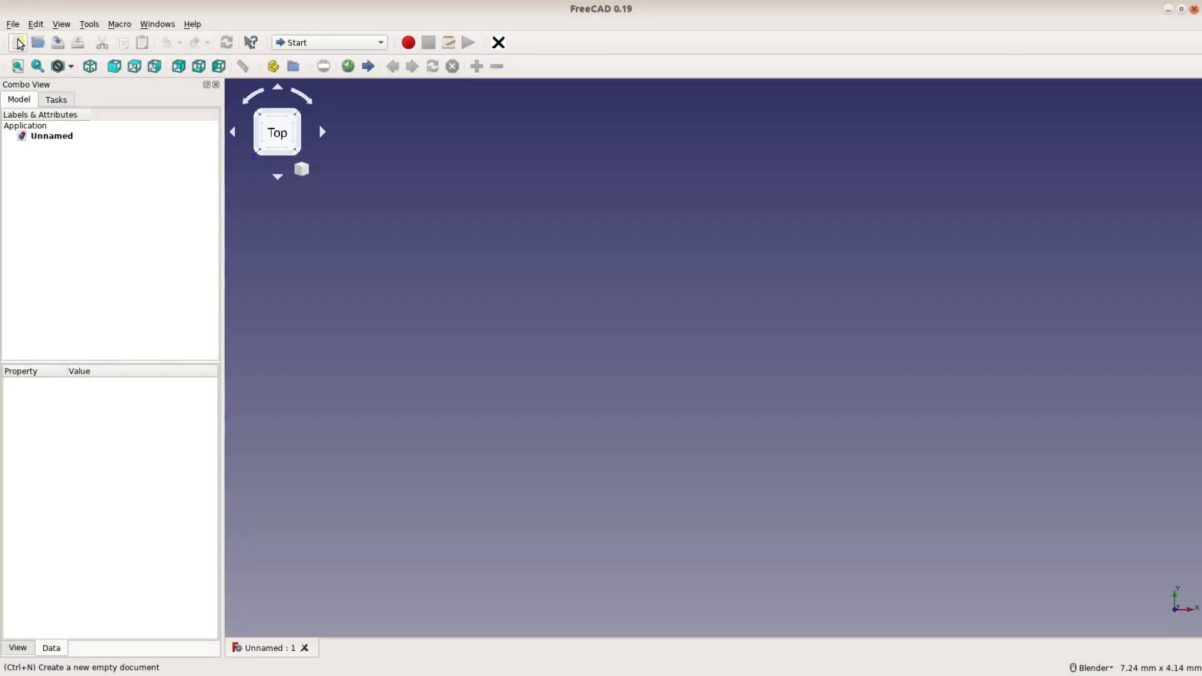
{"action": "left_click", "coordinate": [311, 44]}
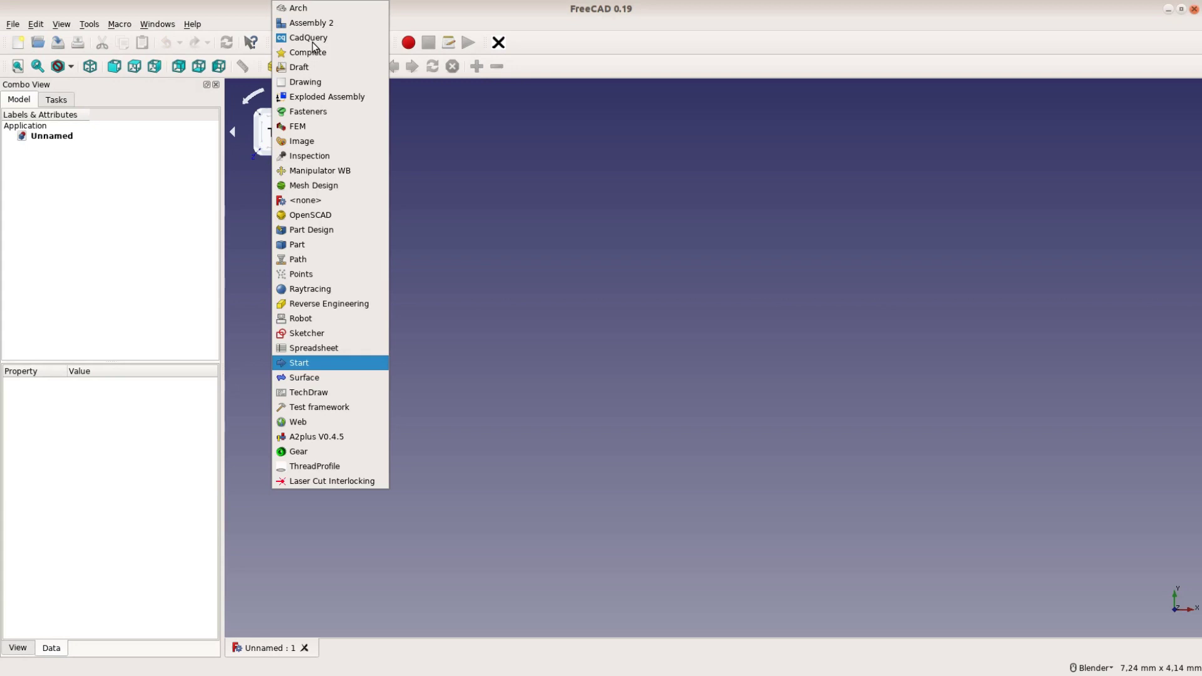
- Add a spreadsheet from the Spreadsheet workbench and set its Label to 'Parameter'
{"action": "left_click", "coordinate": [311, 347]}
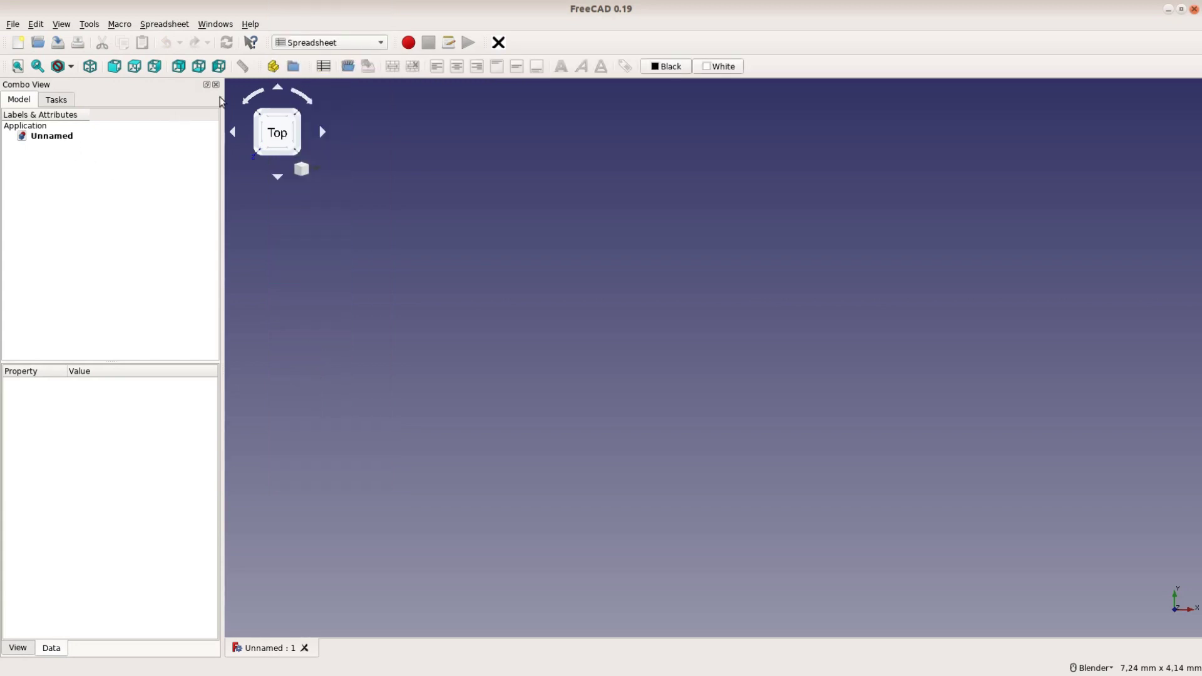
{"action": "left_click", "coordinate": [325, 70]}
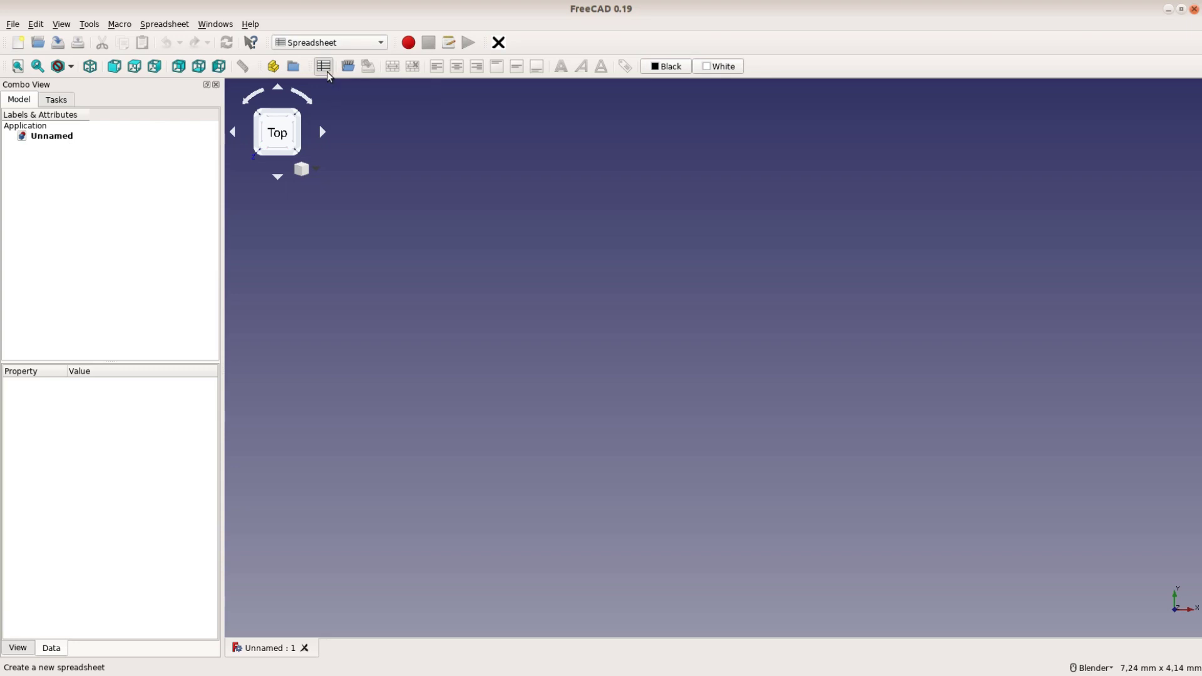
{"action": "double_click", "coordinate": [69, 146]}
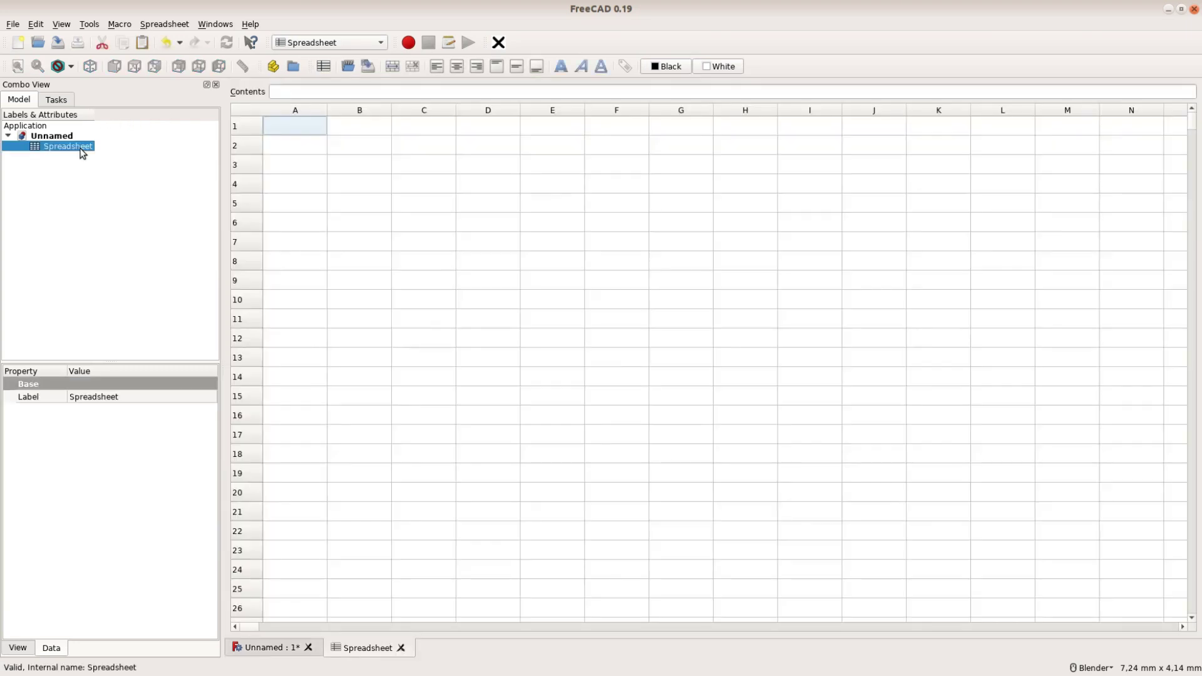
{"action": "left_click", "coordinate": [91, 401]}
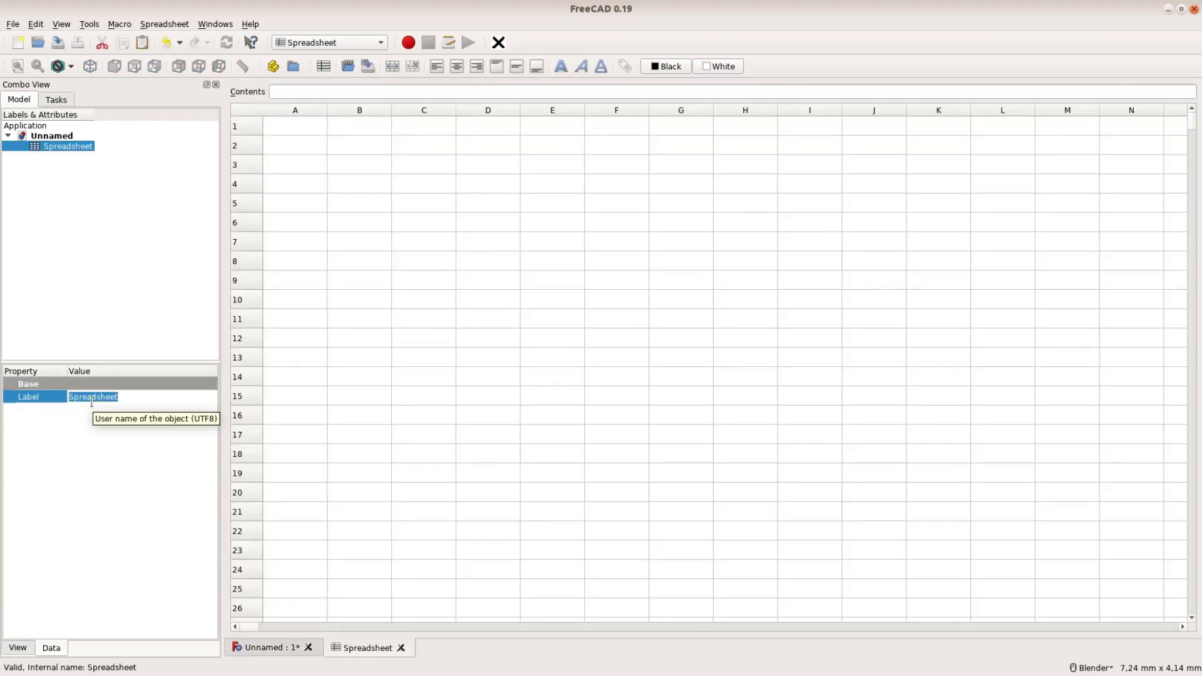
{"action": "type", "text": "Parameter"}
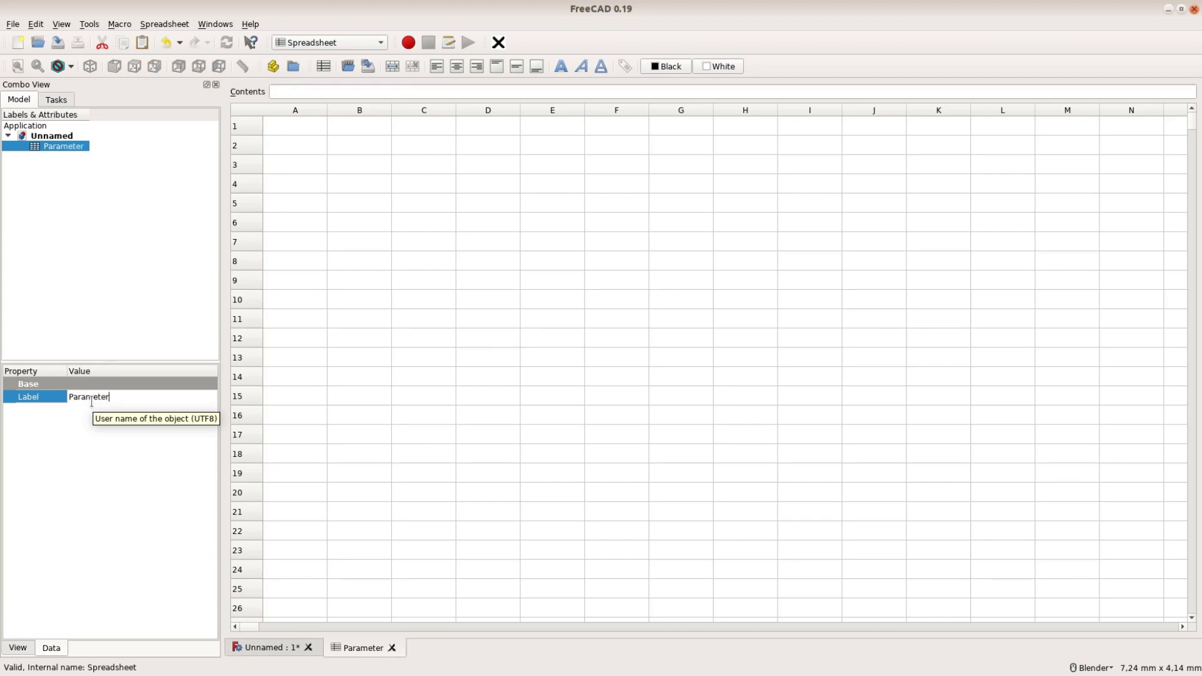
{"action": "key", "text": "Return"}
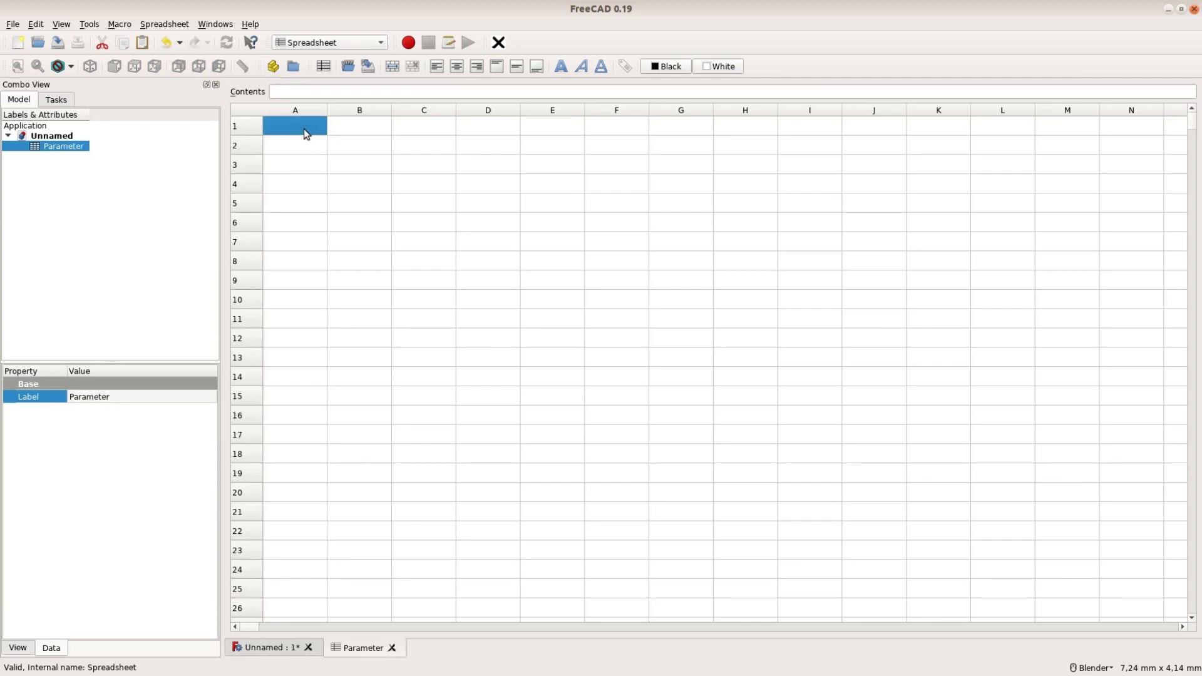
- Enter the Width 50 and Height 40 parameters in rows 1–2 of the sheet
{"action": "type", "text": "Width"}
{"action": "key", "text": "Tab"}
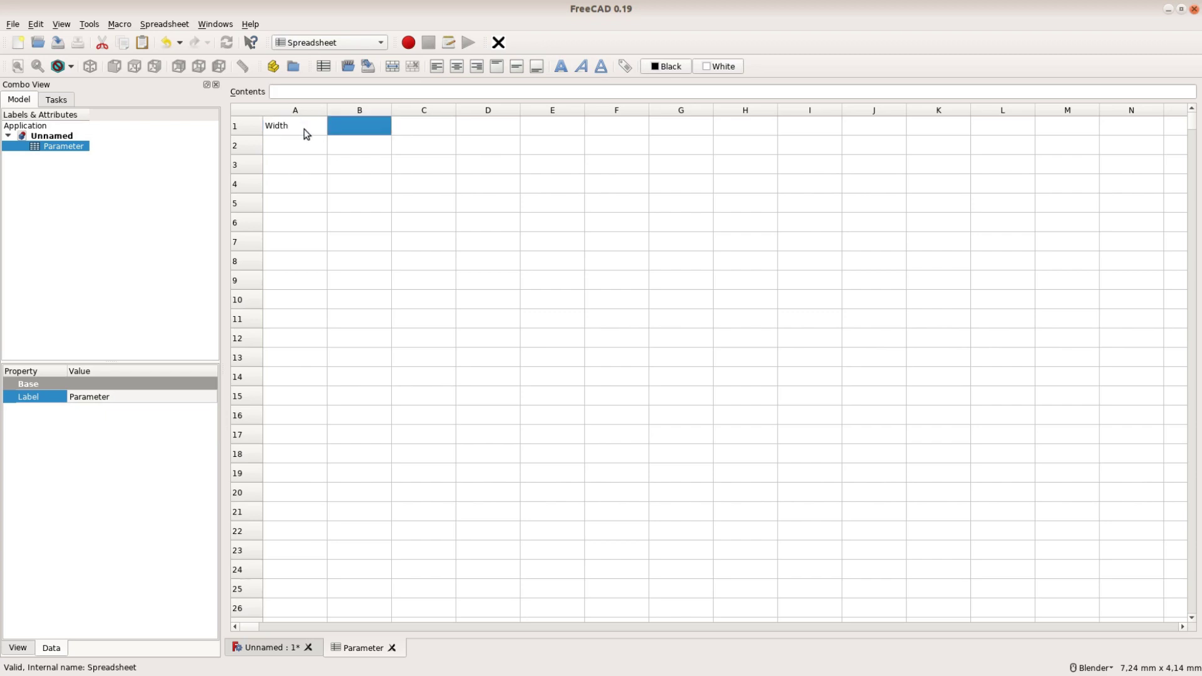
{"action": "type", "text": "50"}
{"action": "key", "text": "Return"}
{"action": "key", "text": "Left"}
{"action": "type", "text": "He"}
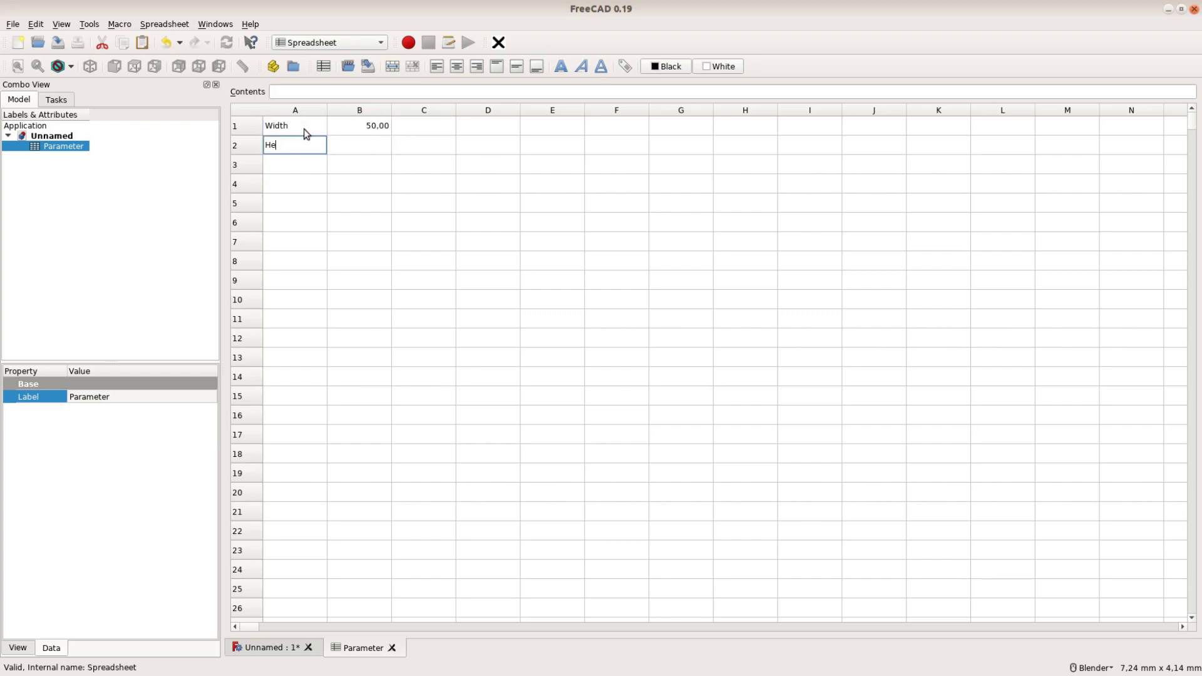
{"action": "type", "text": "igtt"}
{"action": "key", "text": "Tab"}
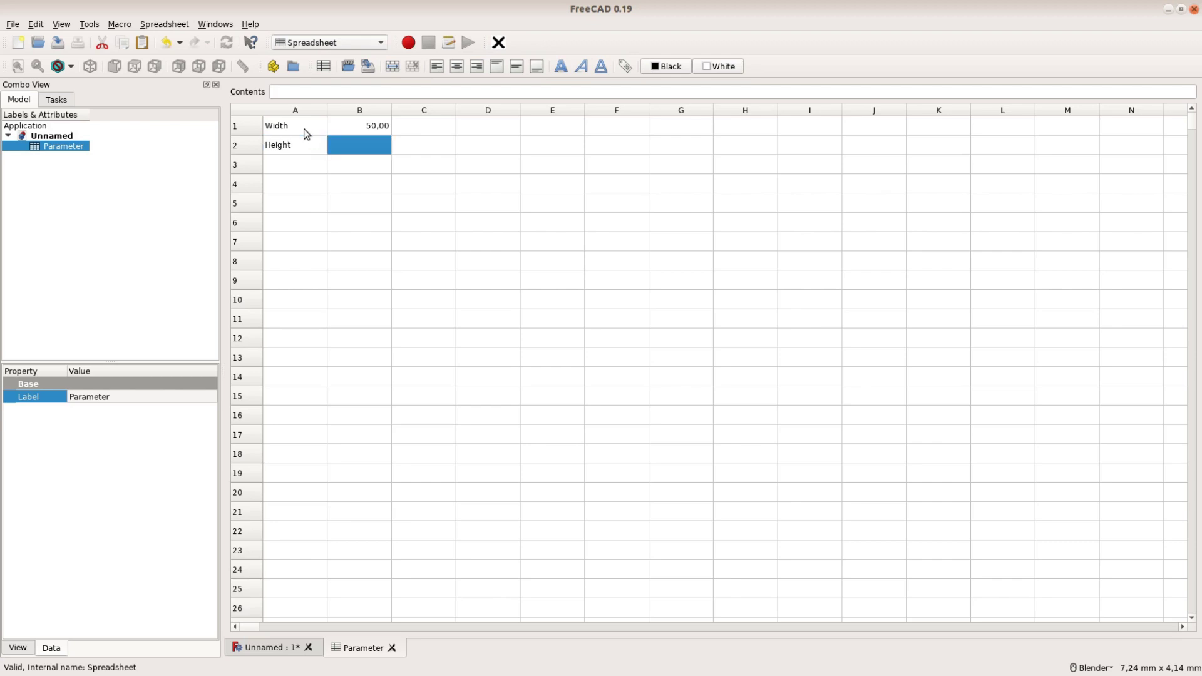
{"action": "type", "text": "40"}
{"action": "key", "text": "Return"}
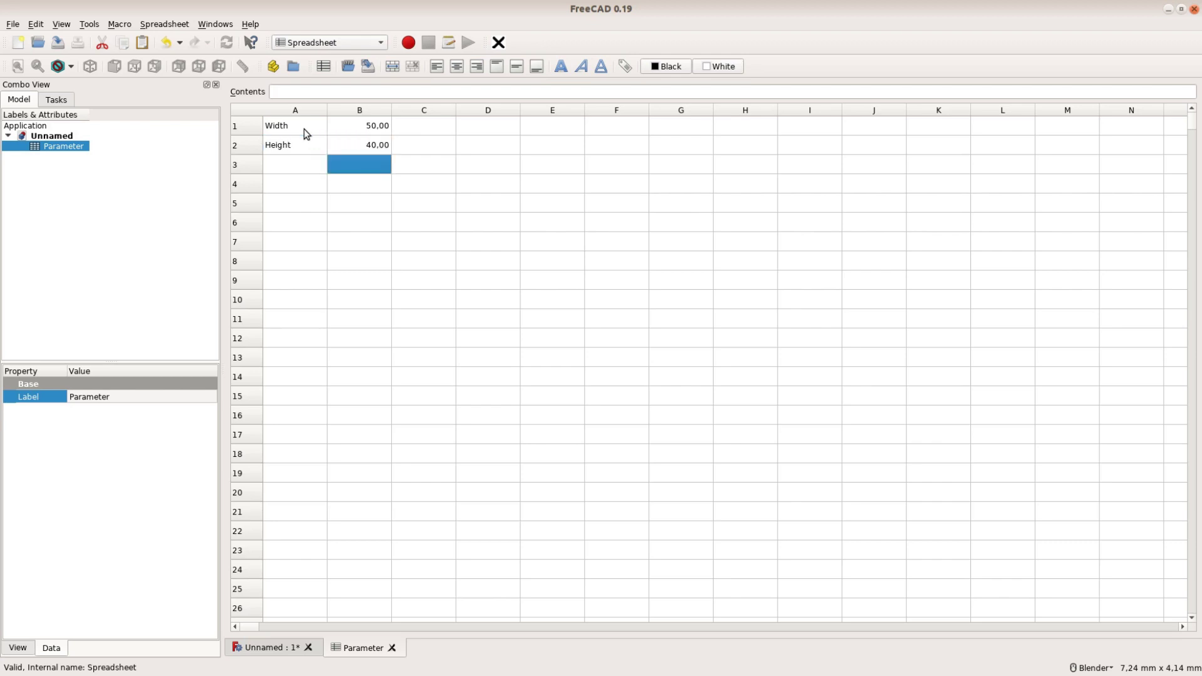
- Add Router 8 and GuideBushing 17, then type the TemplateWidth label in A7
{"action": "key", "text": "Down"}
{"action": "key", "text": "Left"}
{"action": "type", "text": "Router"}
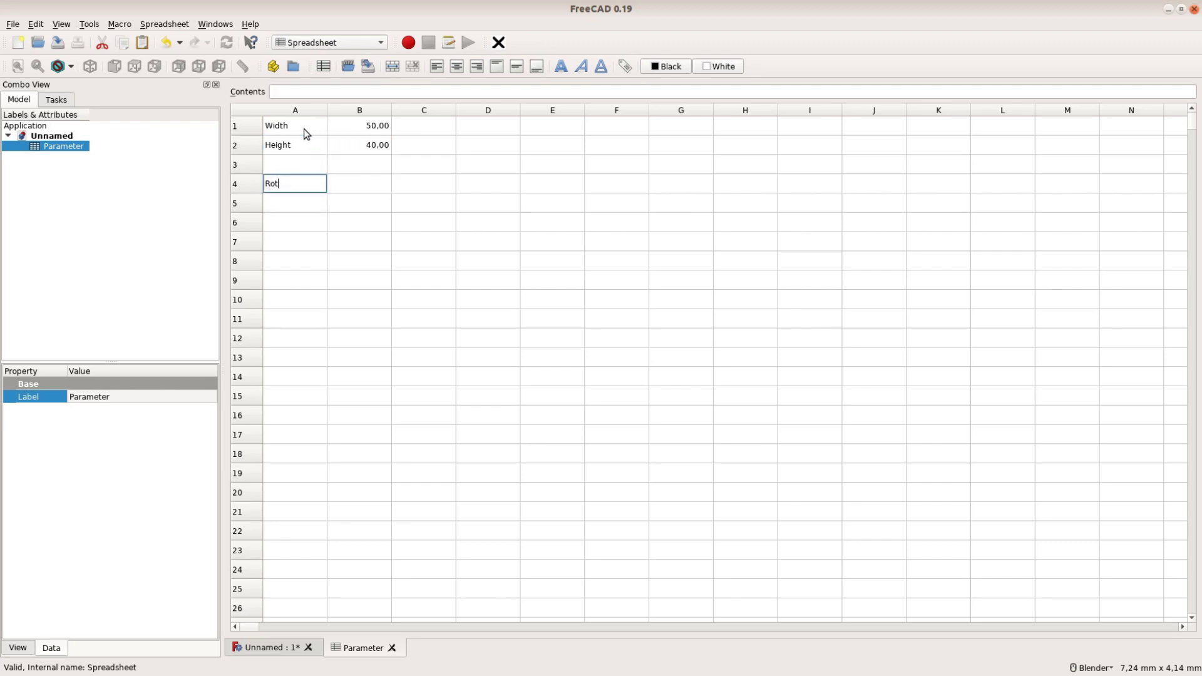
{"action": "key", "text": "Tab"}
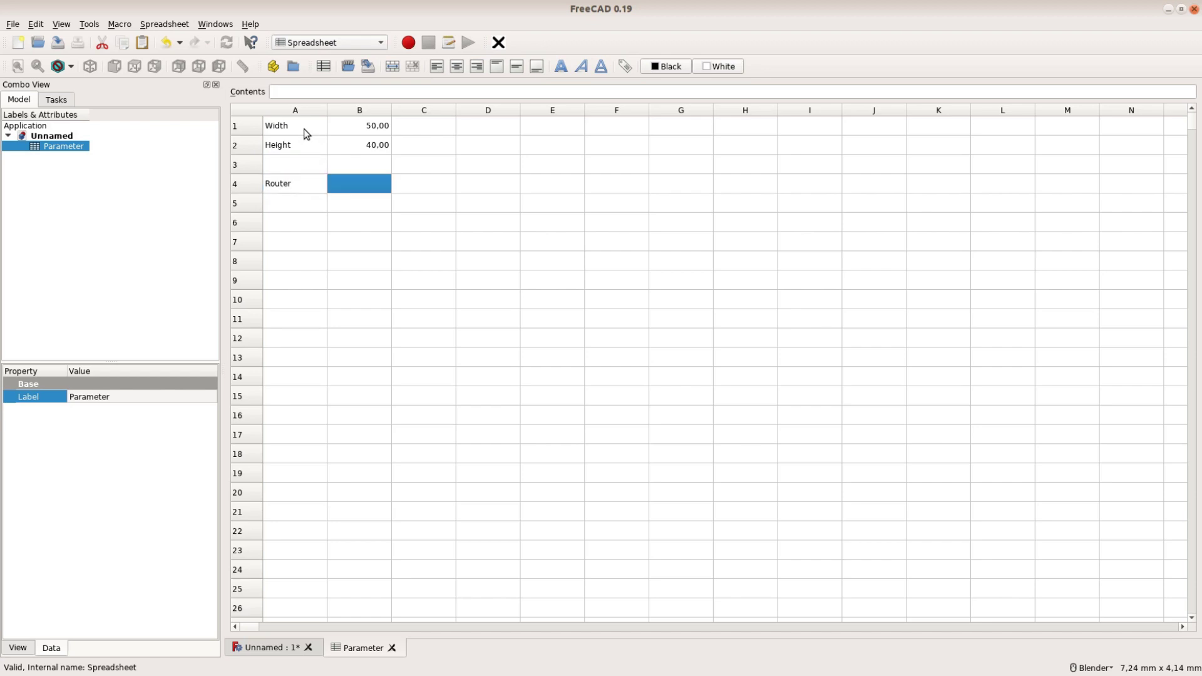
{"action": "type", "text": "8"}
{"action": "key", "text": "Return"}
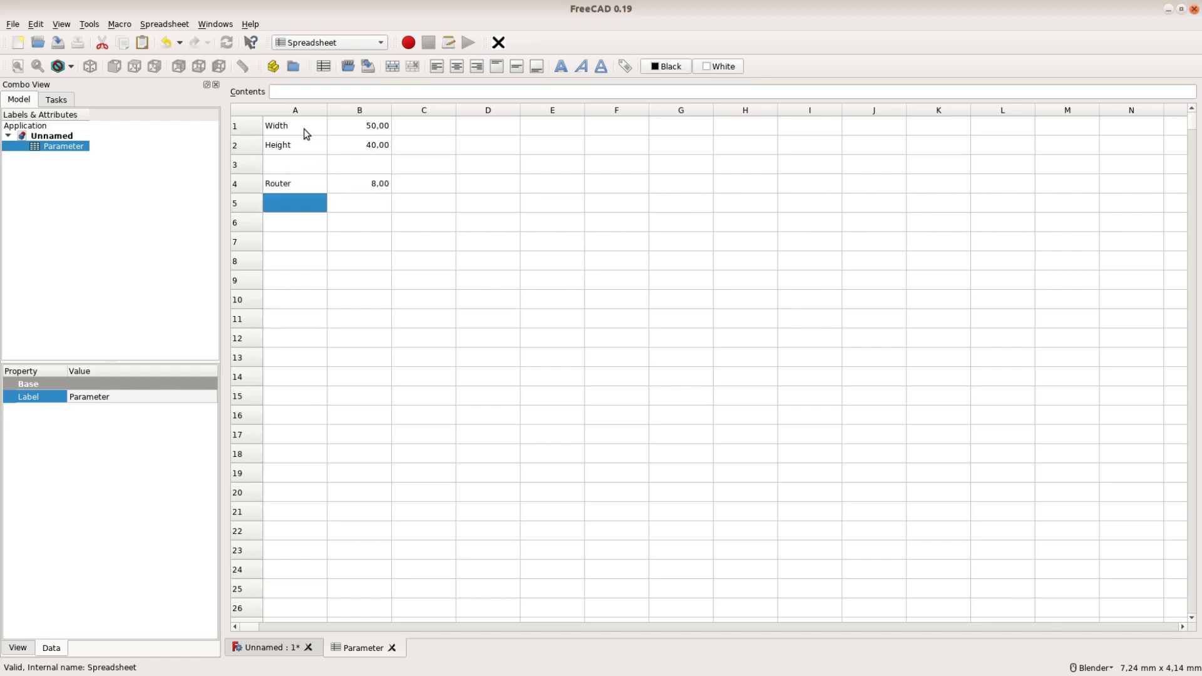
{"action": "type", "text": "GuideBu"}
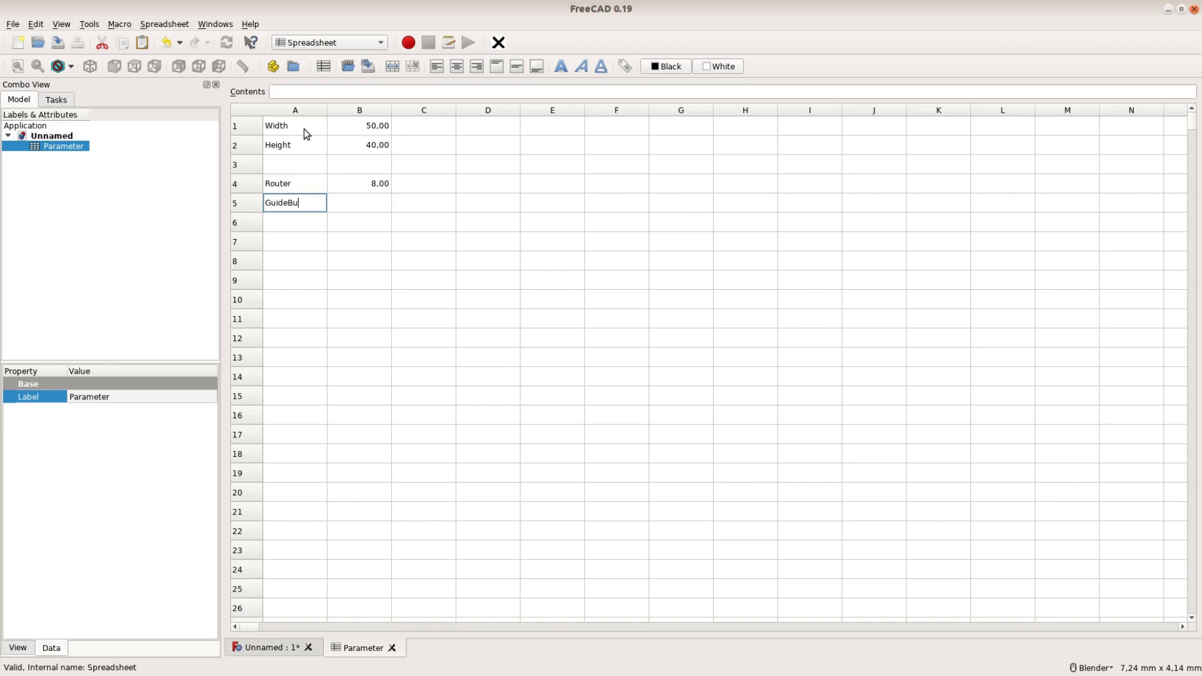
{"action": "type", "text": "shing"}
{"action": "key", "text": "Tab"}
{"action": "type", "text": "17"}
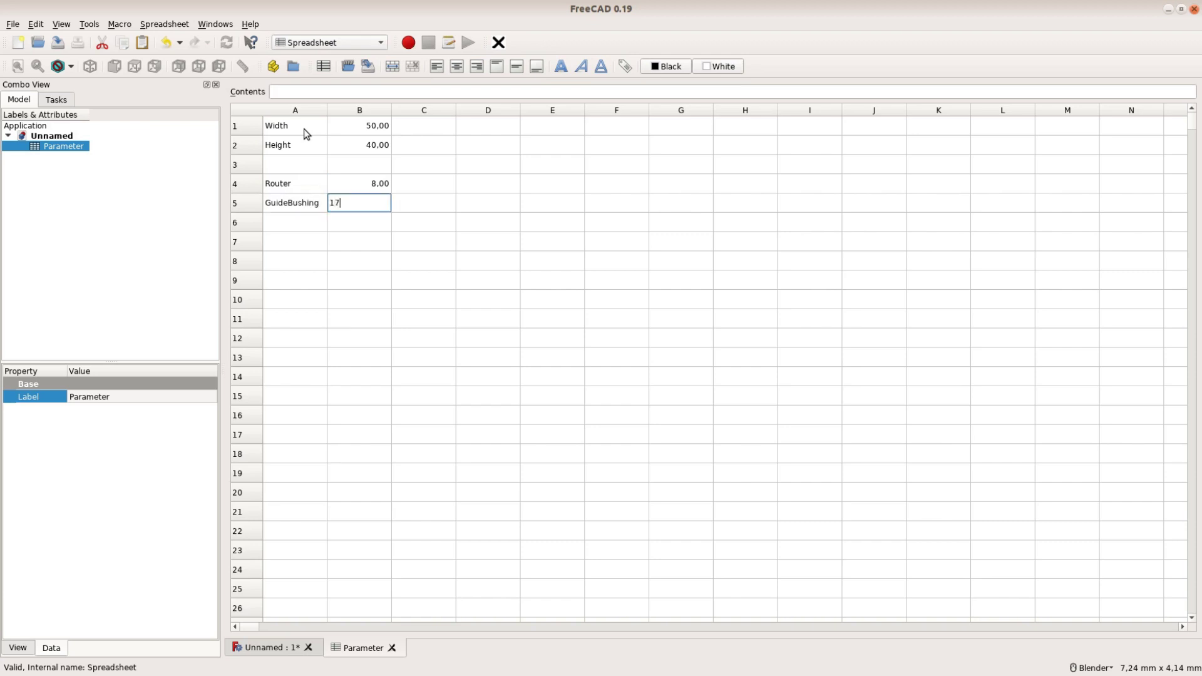
{"action": "key", "text": "Return"}
{"action": "key", "text": "Down"}
{"action": "key", "text": "Left"}
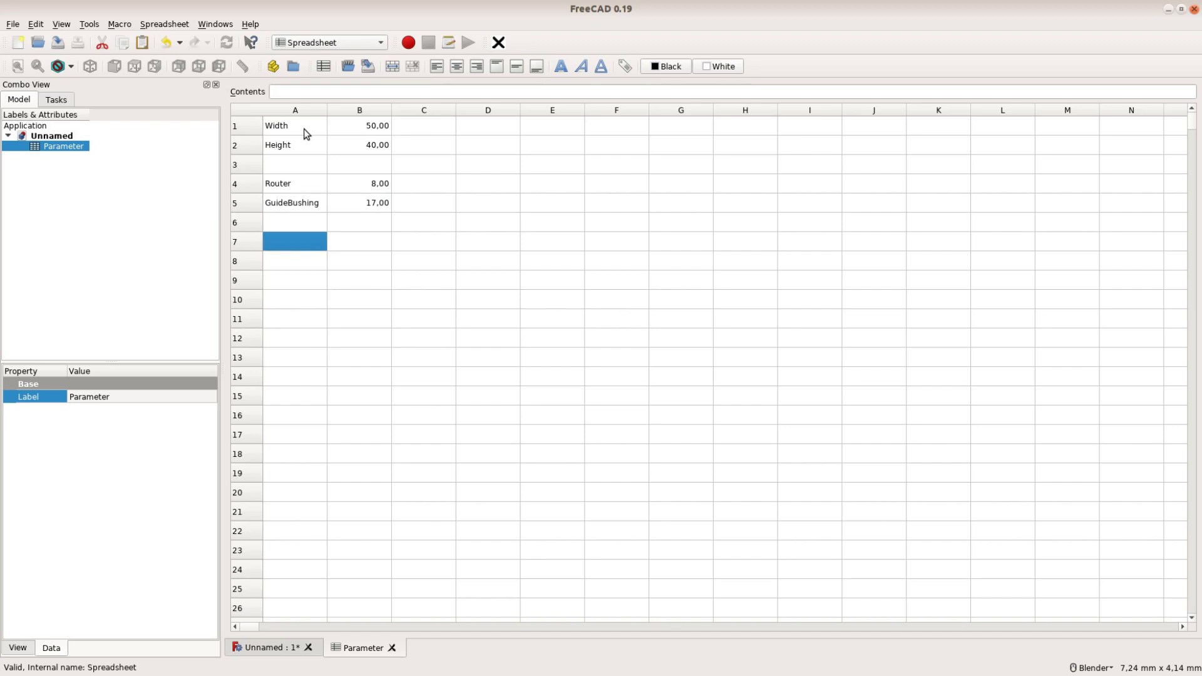
{"action": "type", "text": "Template"}
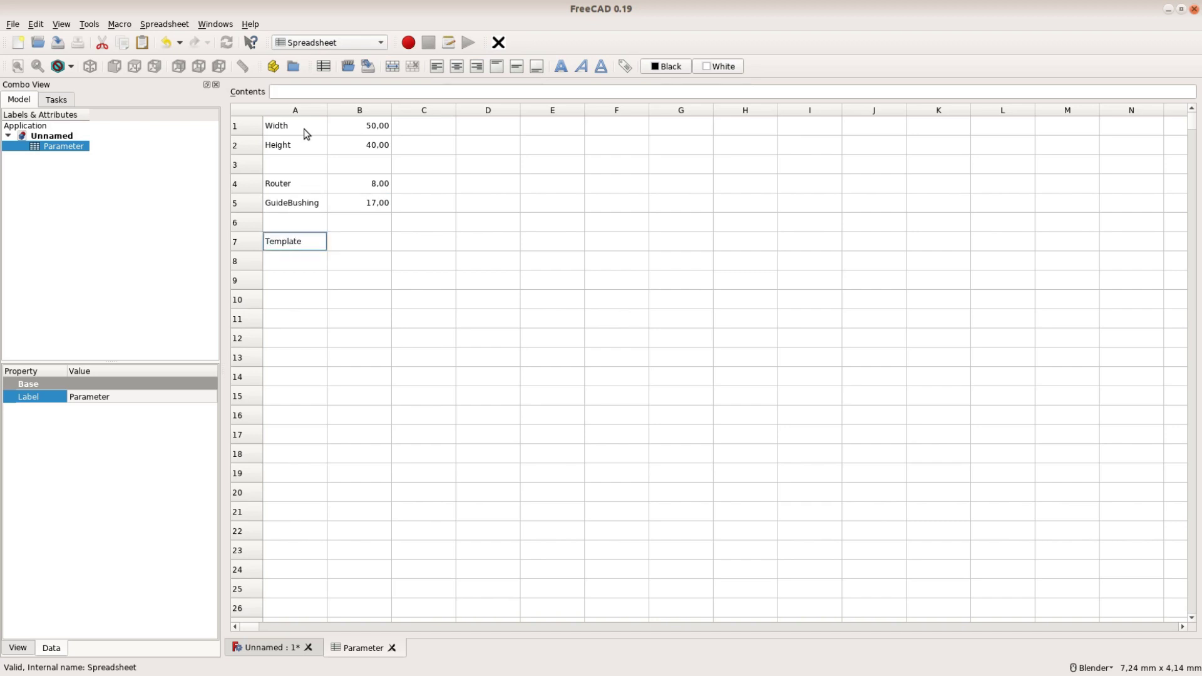
{"action": "type", "text": "Width"}
- Give TemplateWidth the formula =B1+B5-B4 (59) and TemplateHeight =B2+B5-B4 (49)
{"action": "key", "text": "Tab"}
{"action": "type", "text": "="}
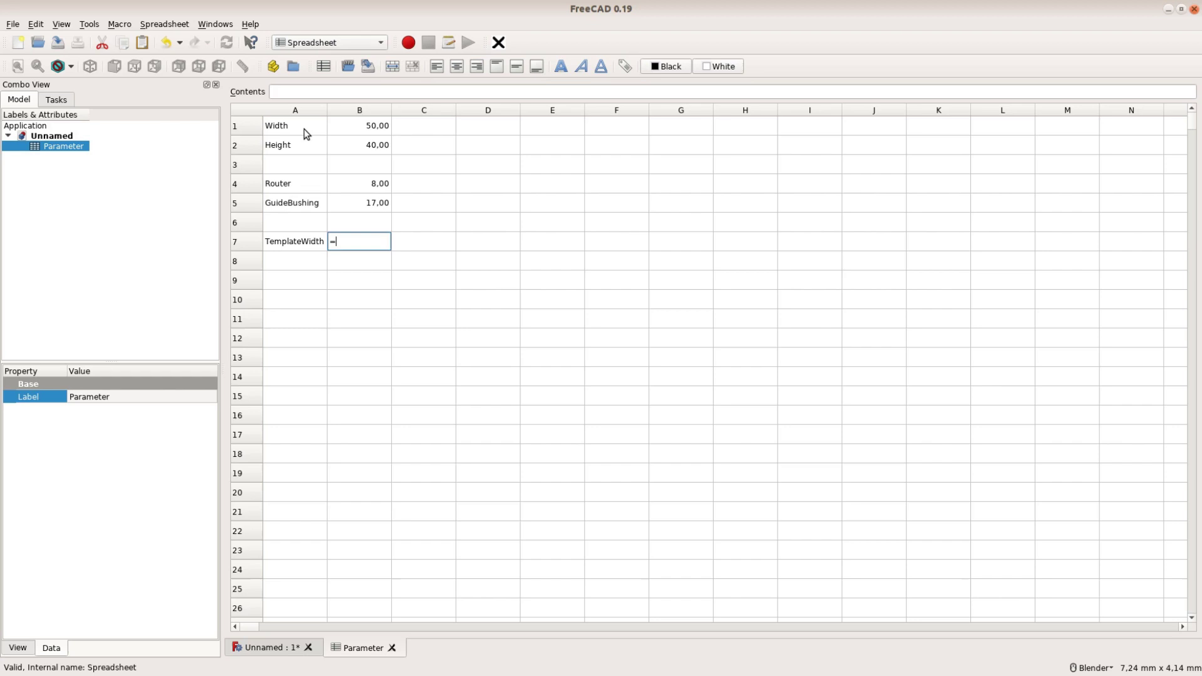
{"action": "type", "text": "B1+B5"}
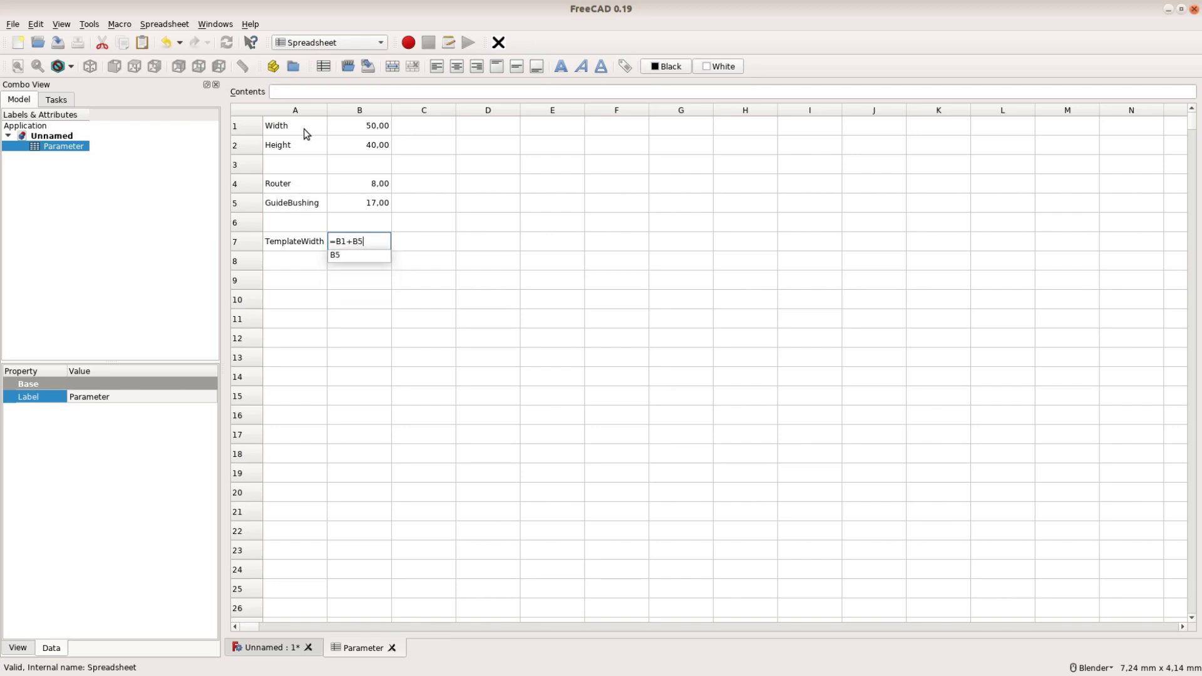
{"action": "type", "text": "-B4"}
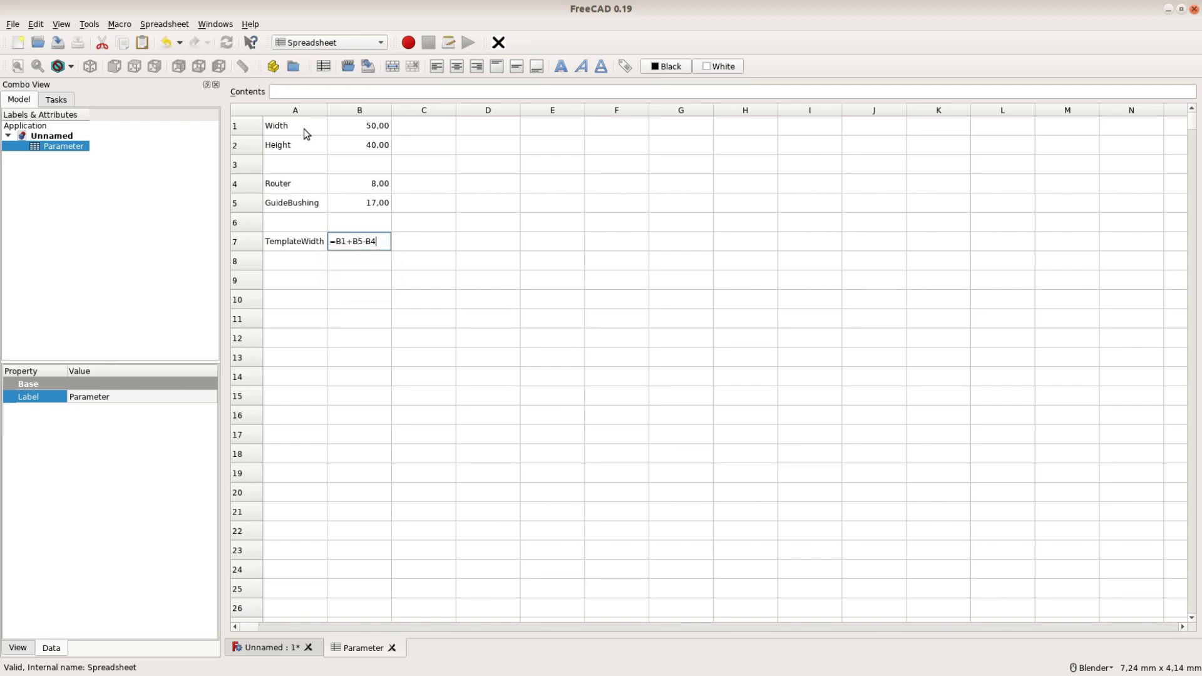
{"action": "key", "text": "Return"}
{"action": "key", "text": "Left"}
{"action": "type", "text": "Temp"}
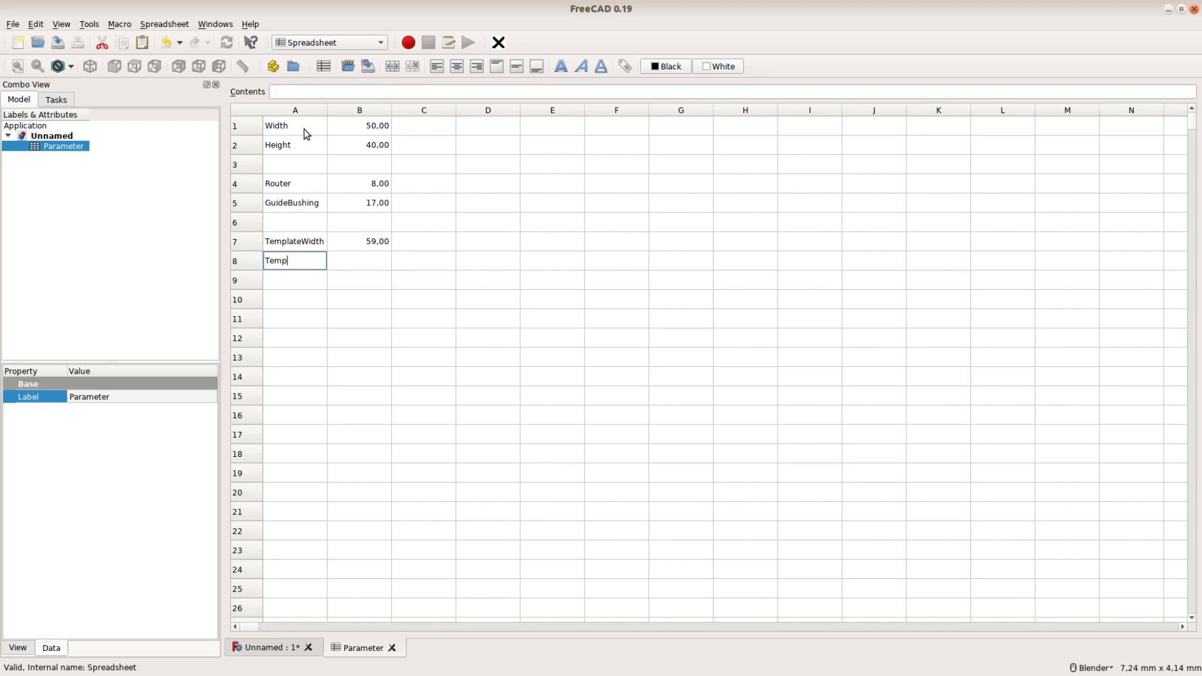
{"action": "type", "text": "lateHeight"}
{"action": "key", "text": "Tab"}
{"action": "type", "text": "="}
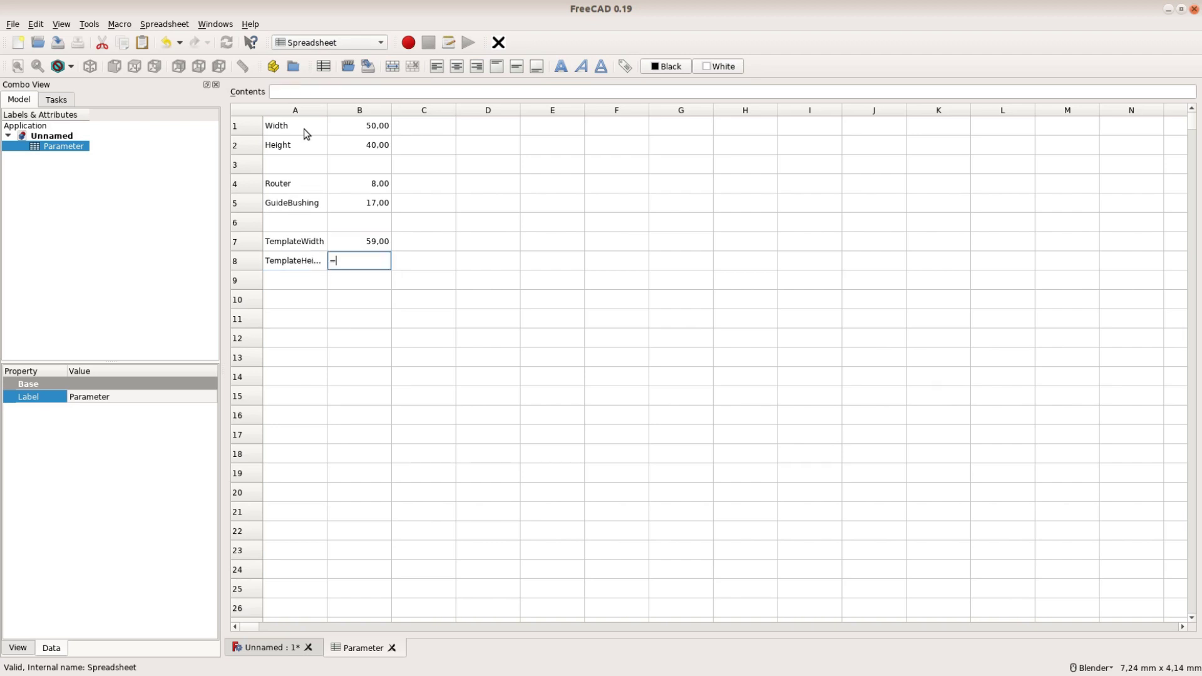
{"action": "type", "text": "B2+B5-B4"}
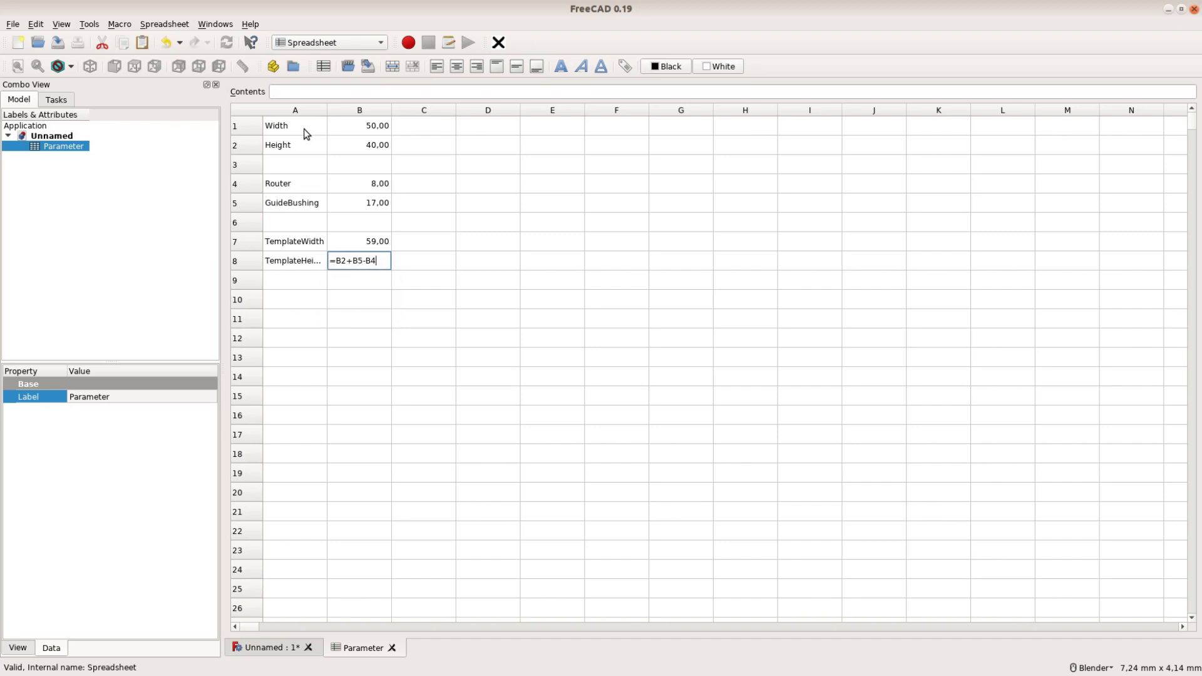
{"action": "key", "text": "Return"}
- Add PlatformWidth =B7*3 (177) and PlatformHeight =B8*3 (147), then widen column A
{"action": "key", "text": "Left"}
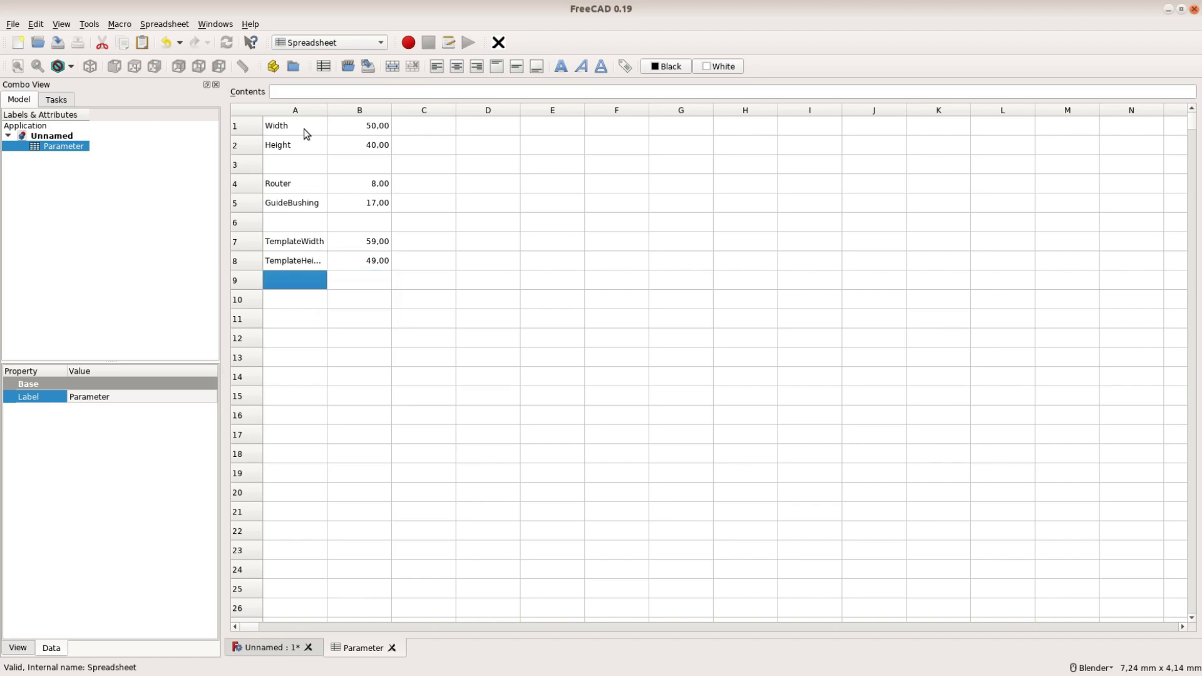
{"action": "type", "text": "PlatformW"}
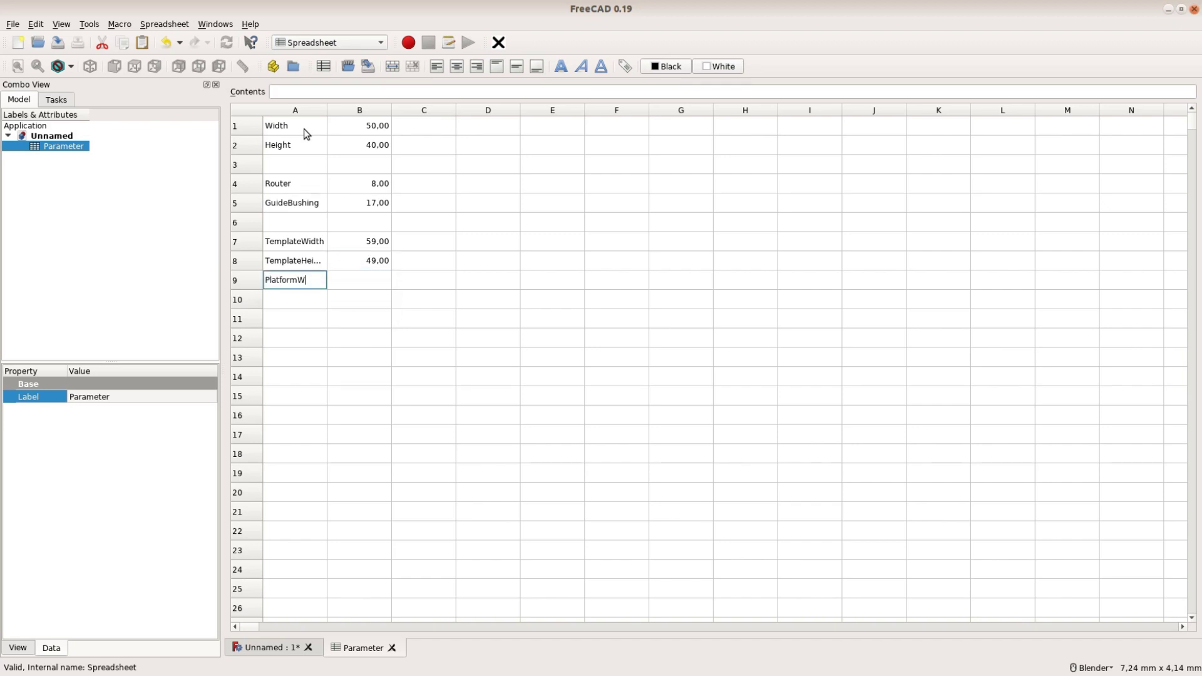
{"action": "type", "text": "idth"}
{"action": "key", "text": "Tab"}
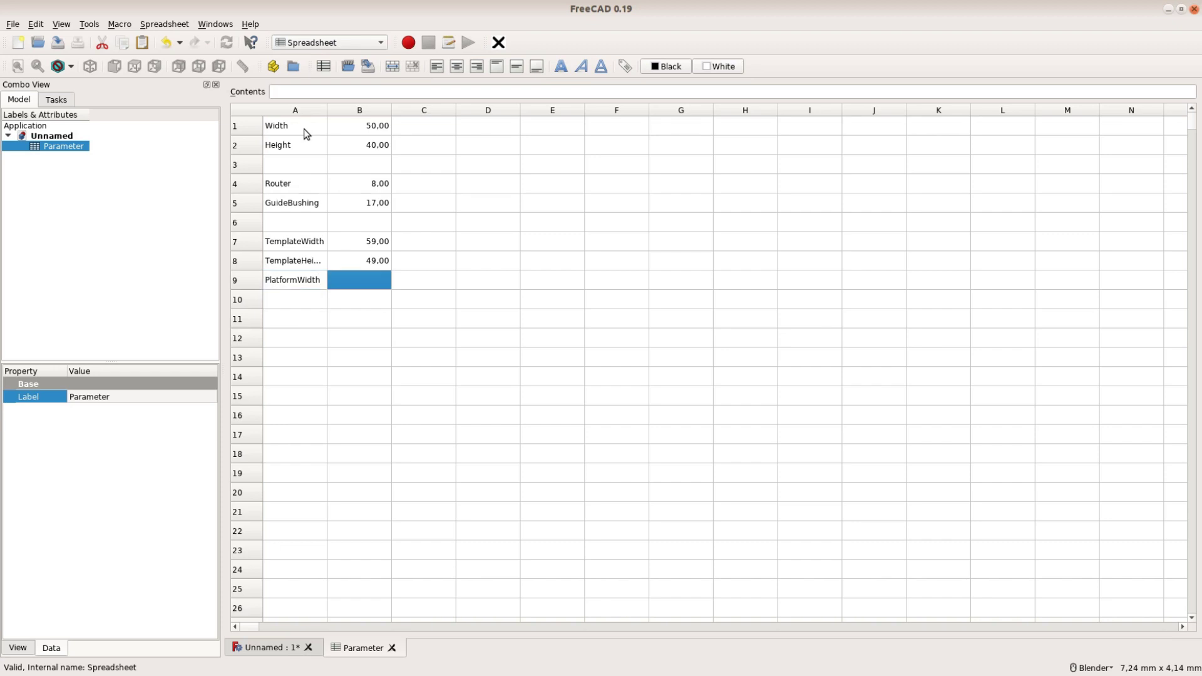
{"action": "type", "text": "=B7*3"}
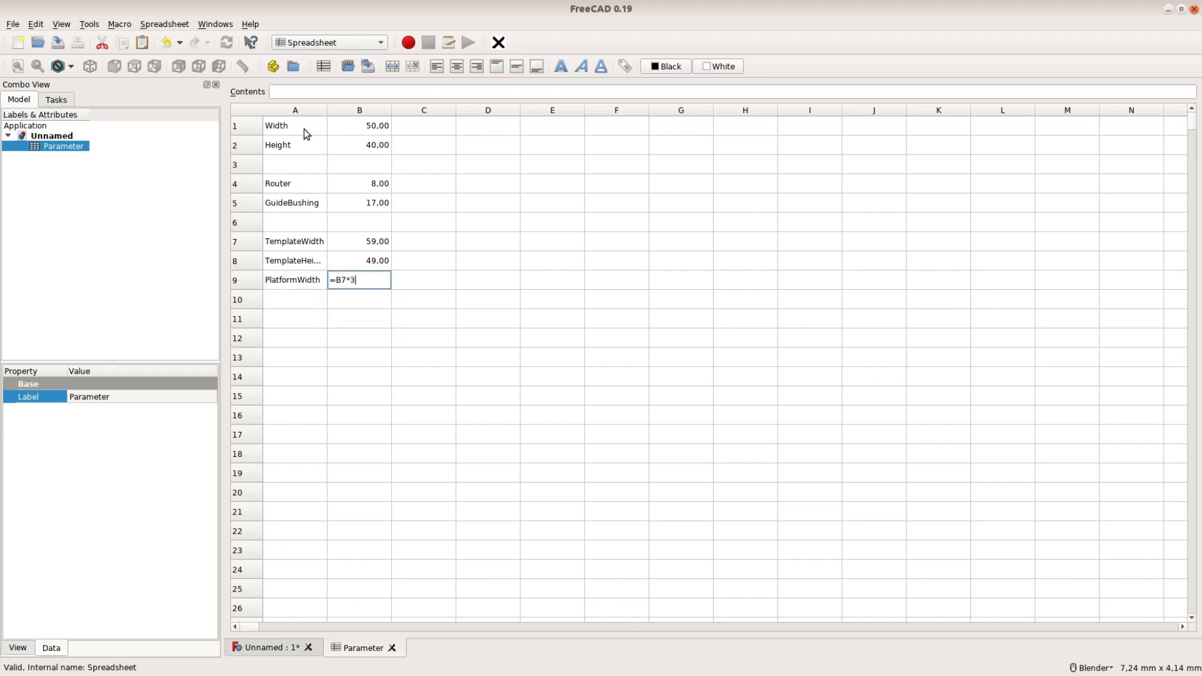
{"action": "key", "text": "Return"}
{"action": "key", "text": "Left"}
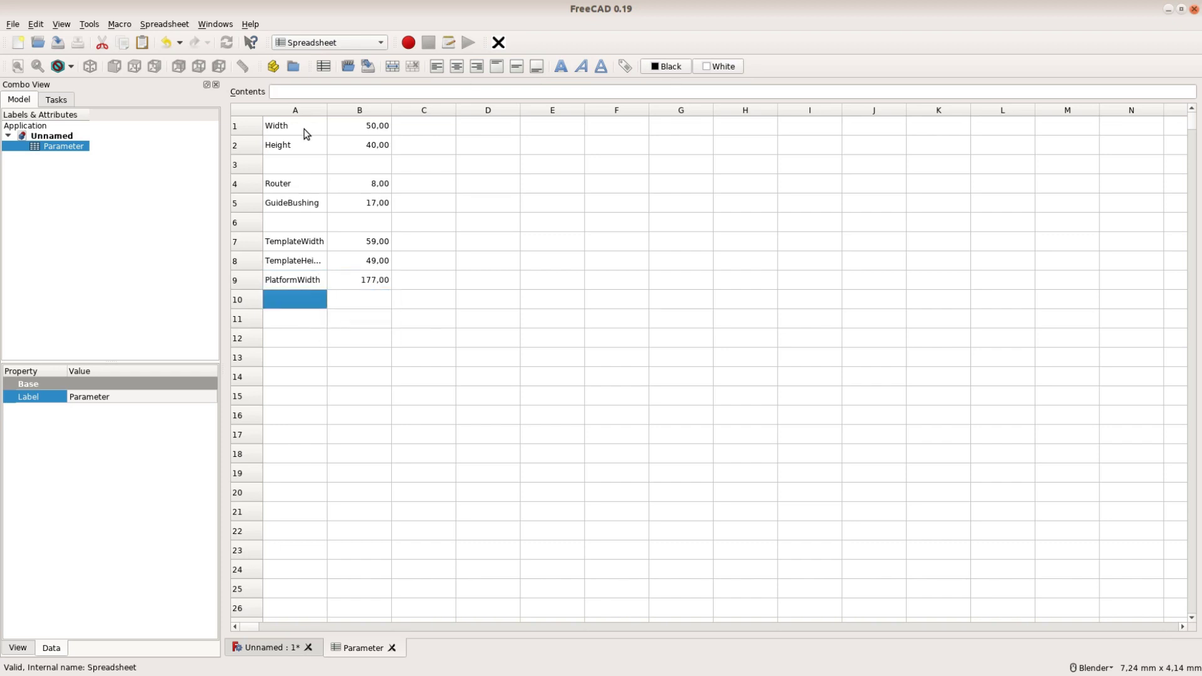
{"action": "type", "text": "PlatformHE"}
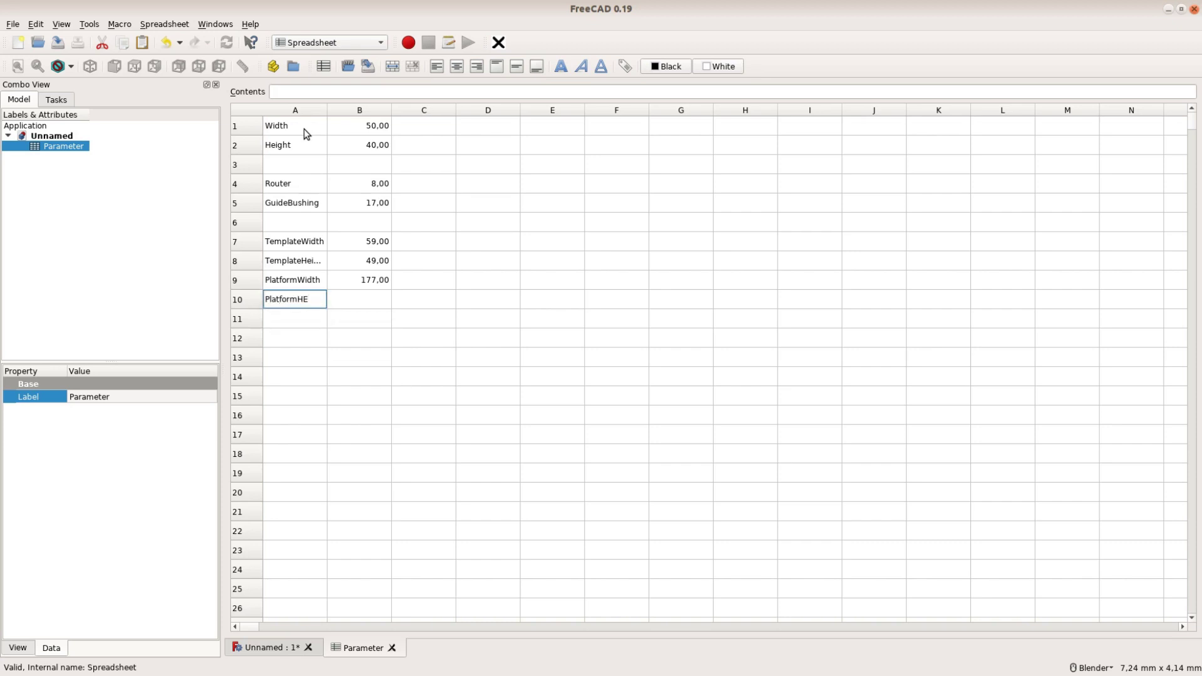
{"action": "type", "text": "ight"}
{"action": "key", "text": "Tab"}
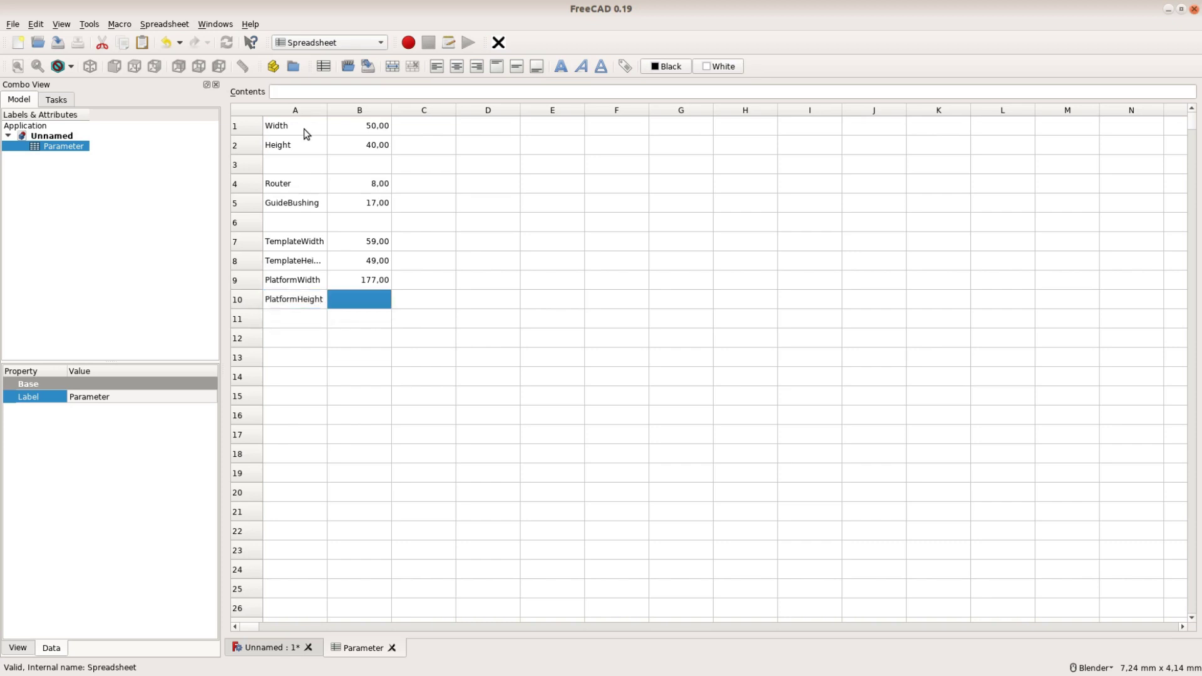
{"action": "type", "text": "=B"}
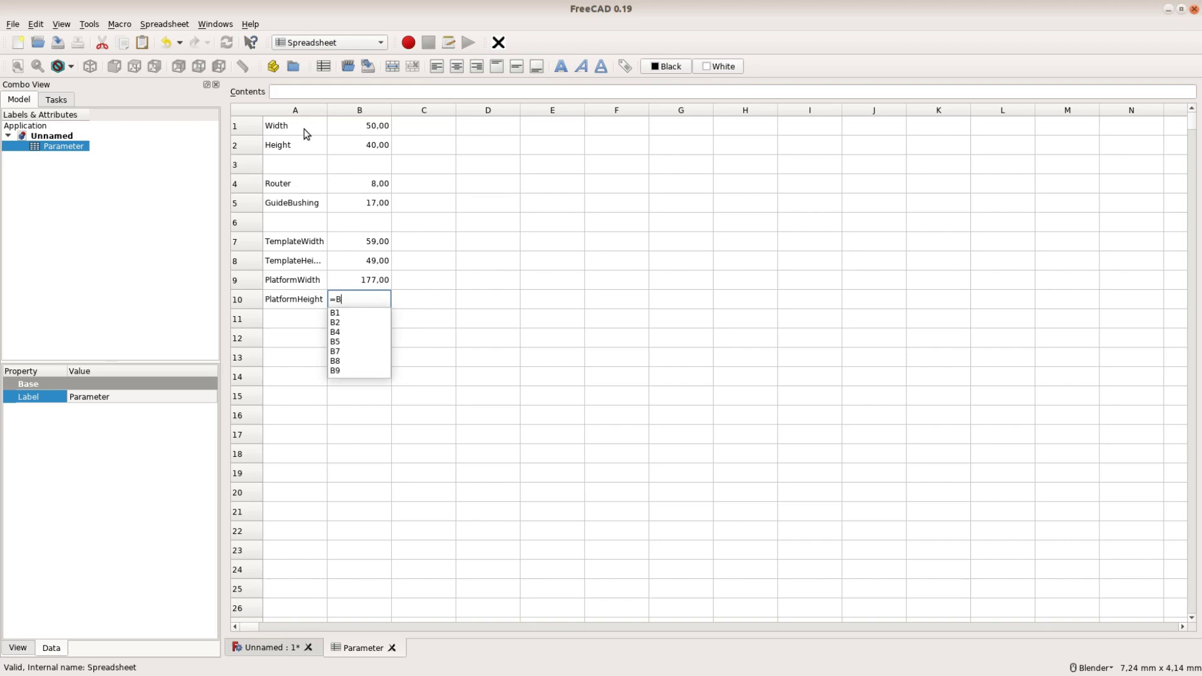
{"action": "type", "text": "8*3"}
{"action": "key", "text": "Return"}
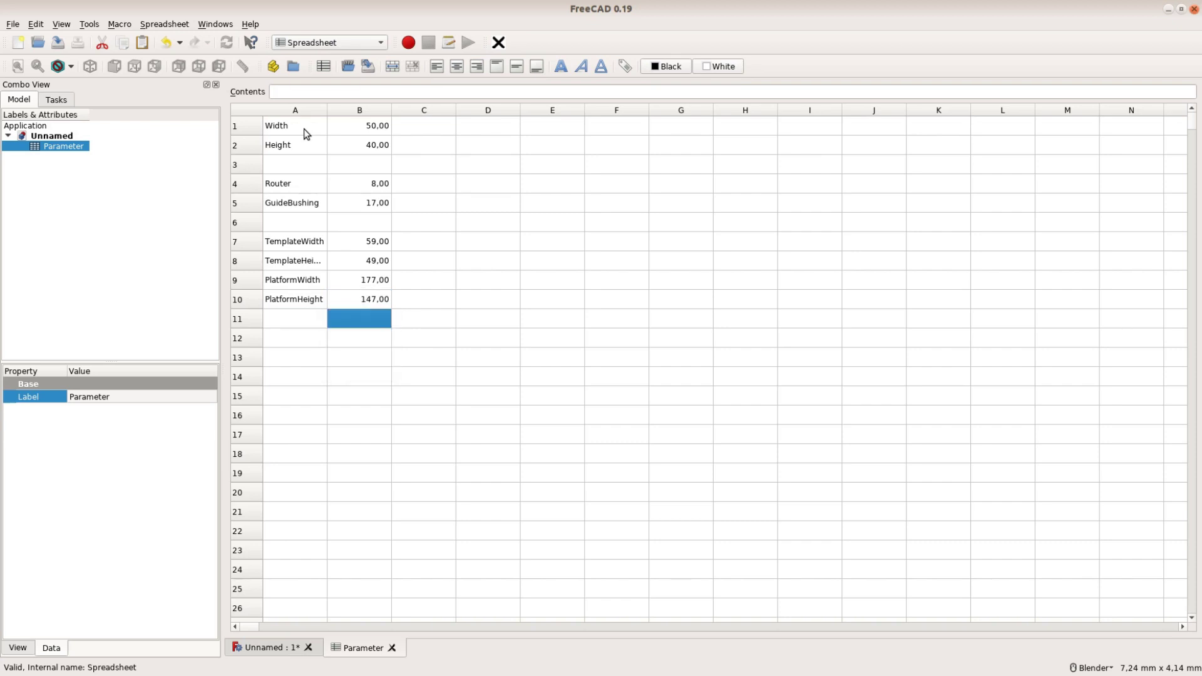
{"action": "left_click_drag", "start_coordinate": [327, 110], "coordinate": [359, 109]}
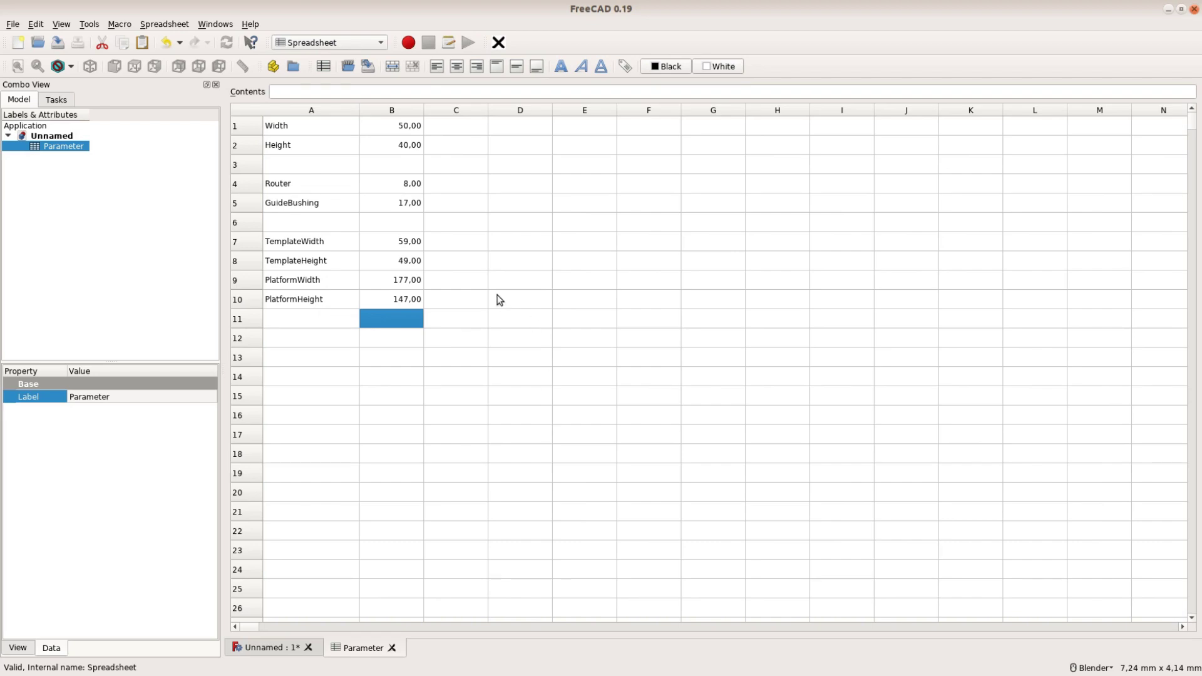
- Assign the alias TemplateWidth to cell B7 through its cell Properties dialog
{"action": "left_click", "coordinate": [416, 241]}
{"action": "right_click", "coordinate": [416, 241]}
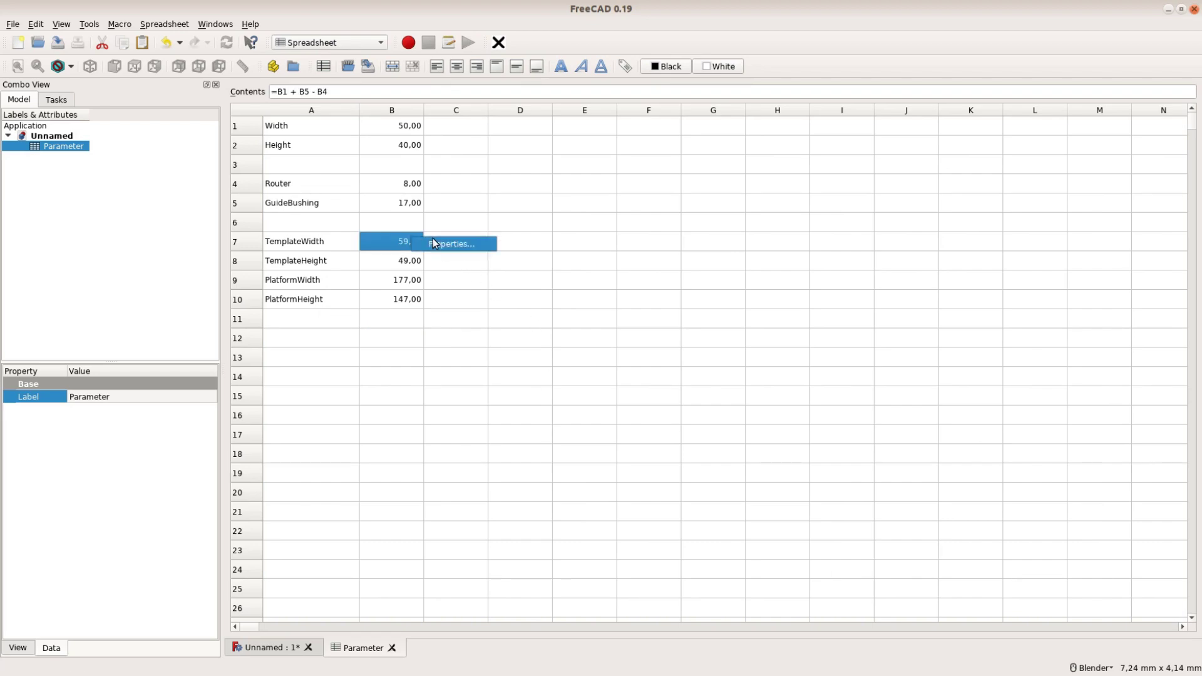
{"action": "left_click", "coordinate": [434, 240]}
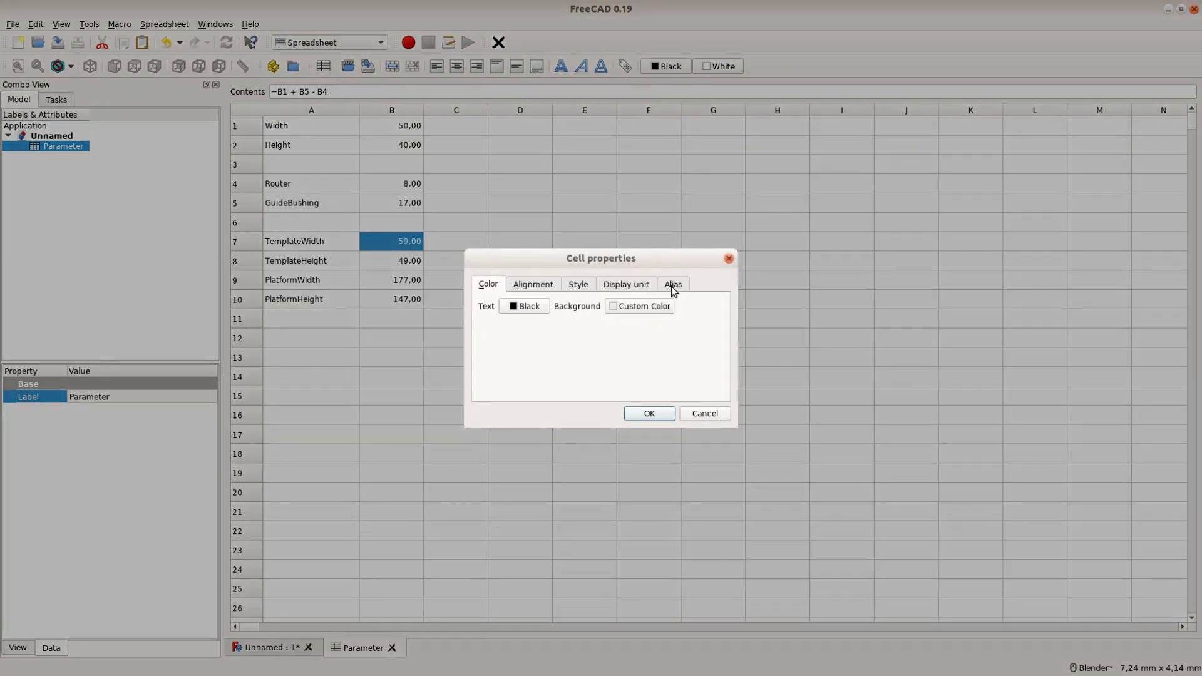
{"action": "left_click", "coordinate": [674, 287]}
{"action": "left_click", "coordinate": [608, 307]}
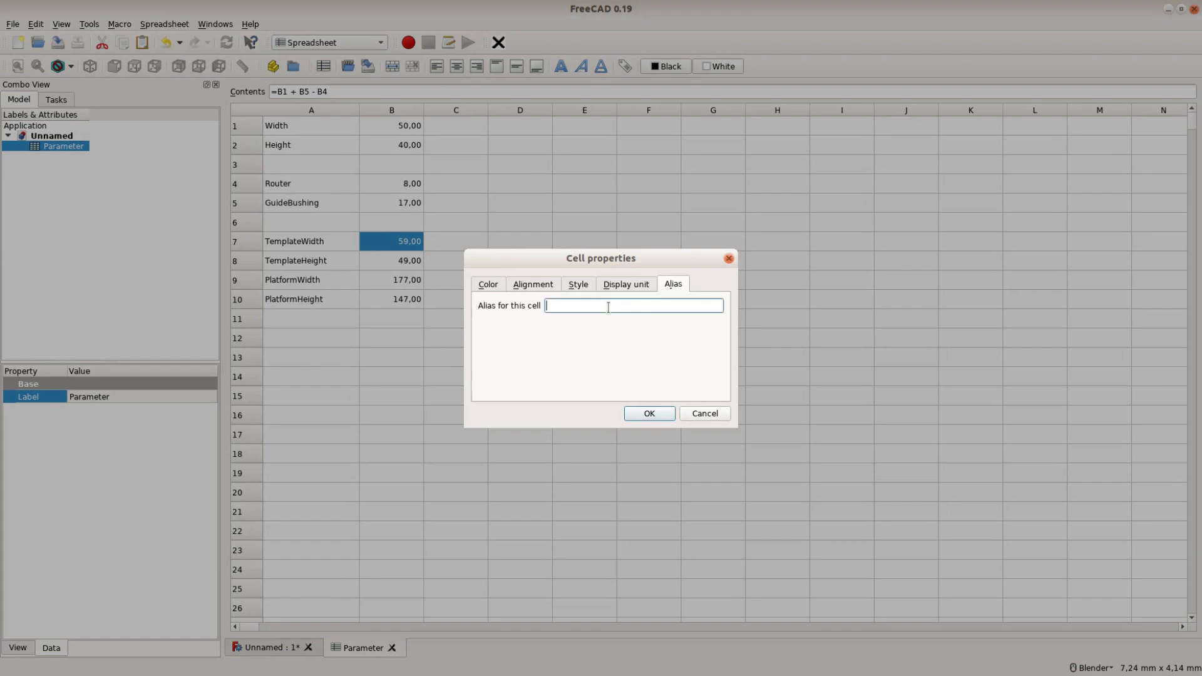
{"action": "type", "text": "TemplateWidth"}
{"action": "left_click", "coordinate": [649, 414]}
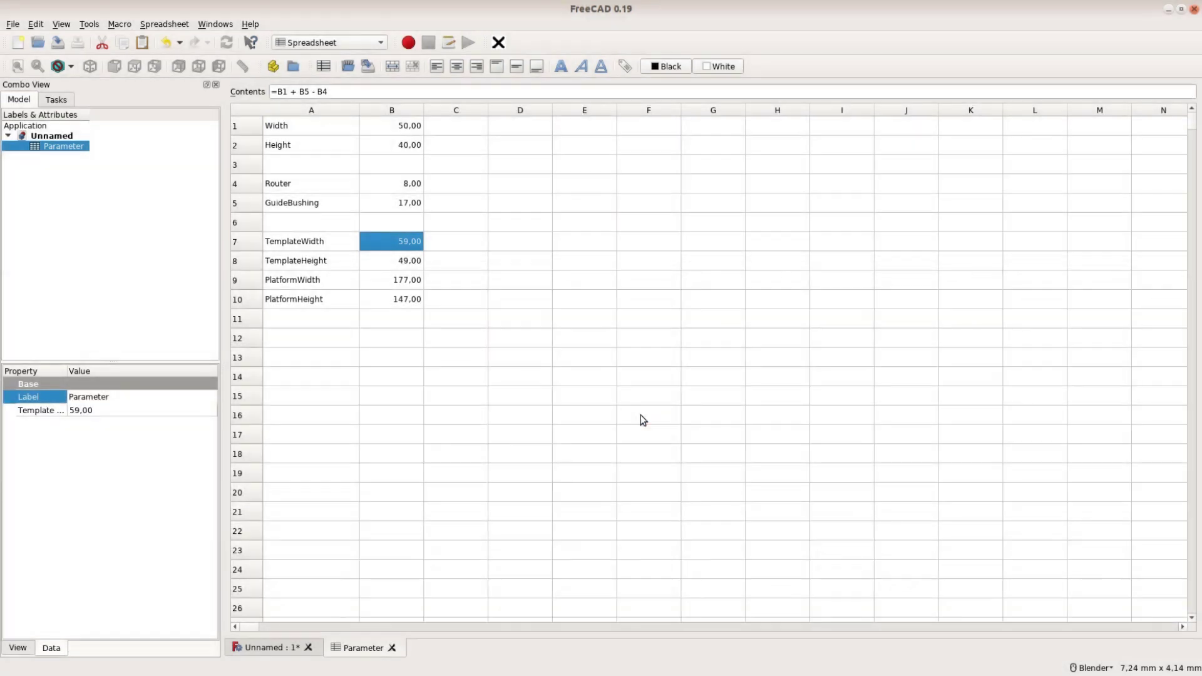
{"action": "left_click", "coordinate": [517, 276]}
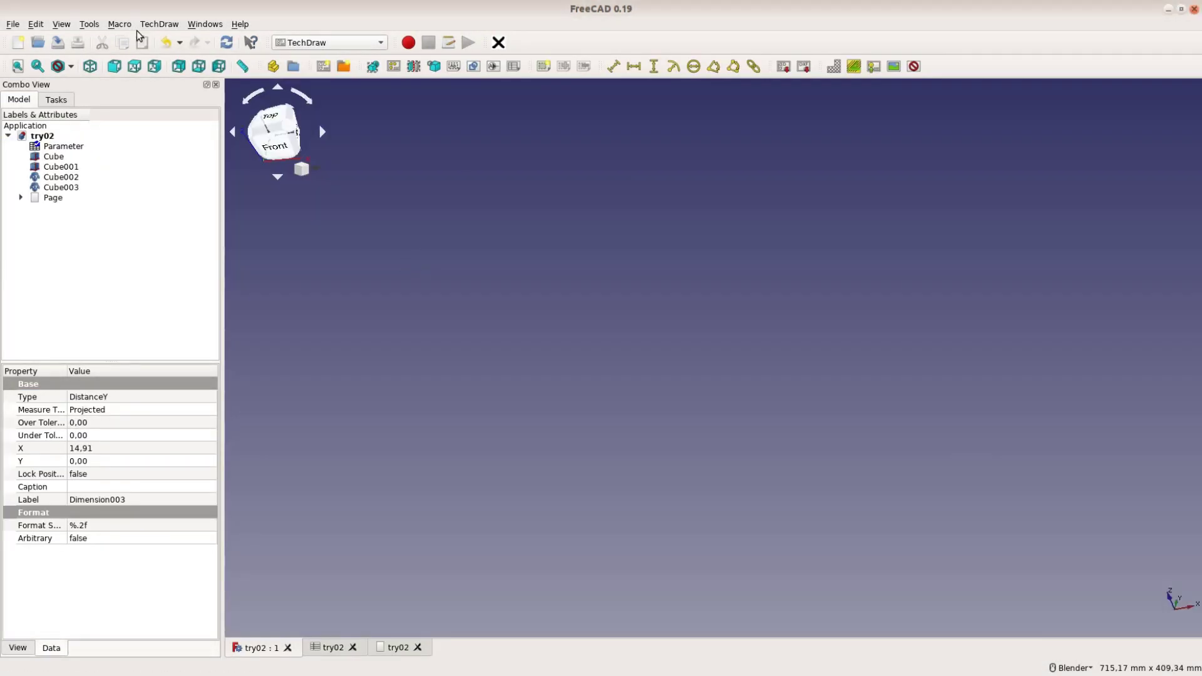
- Reinstall the Alias Manager macro from the Addon manager's Macros list
{"action": "left_click", "coordinate": [89, 23]}
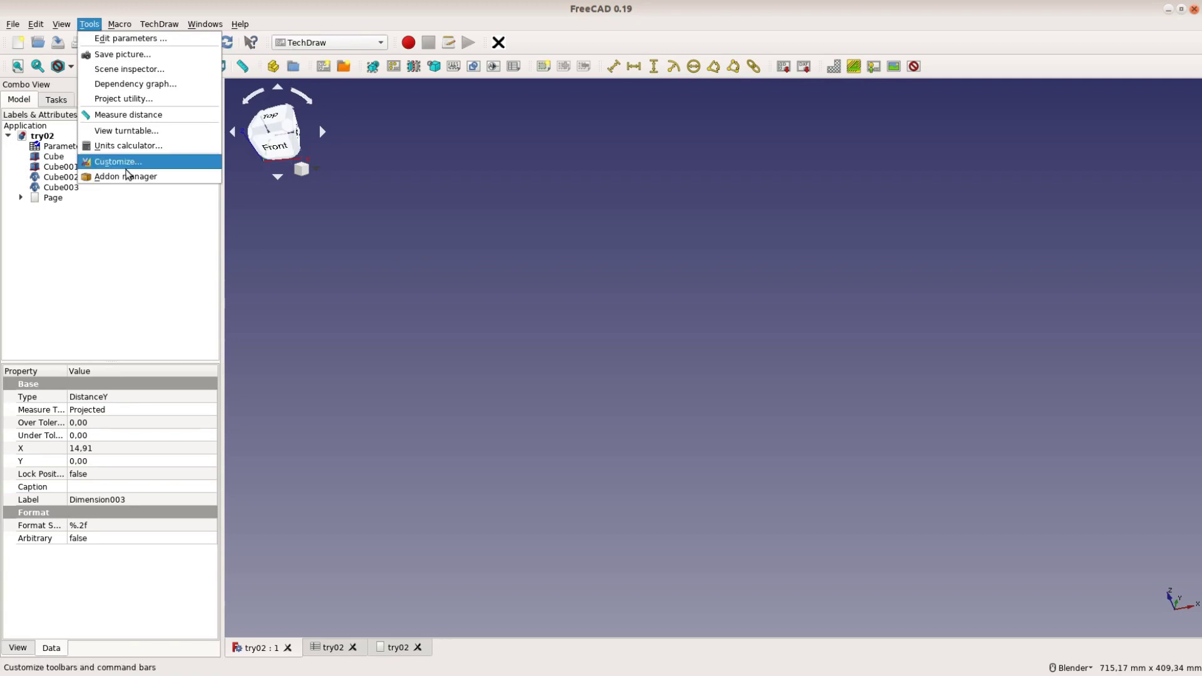
{"action": "left_click", "coordinate": [126, 176]}
{"action": "left_click", "coordinate": [505, 241]}
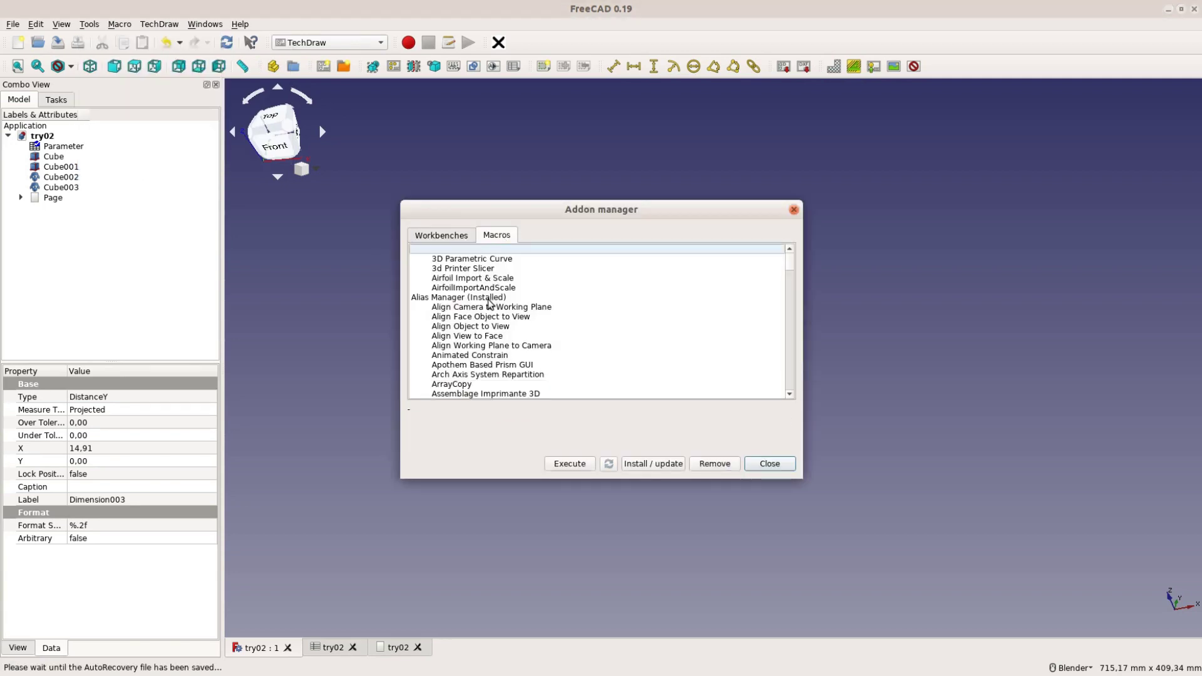
{"action": "left_click", "coordinate": [489, 300]}
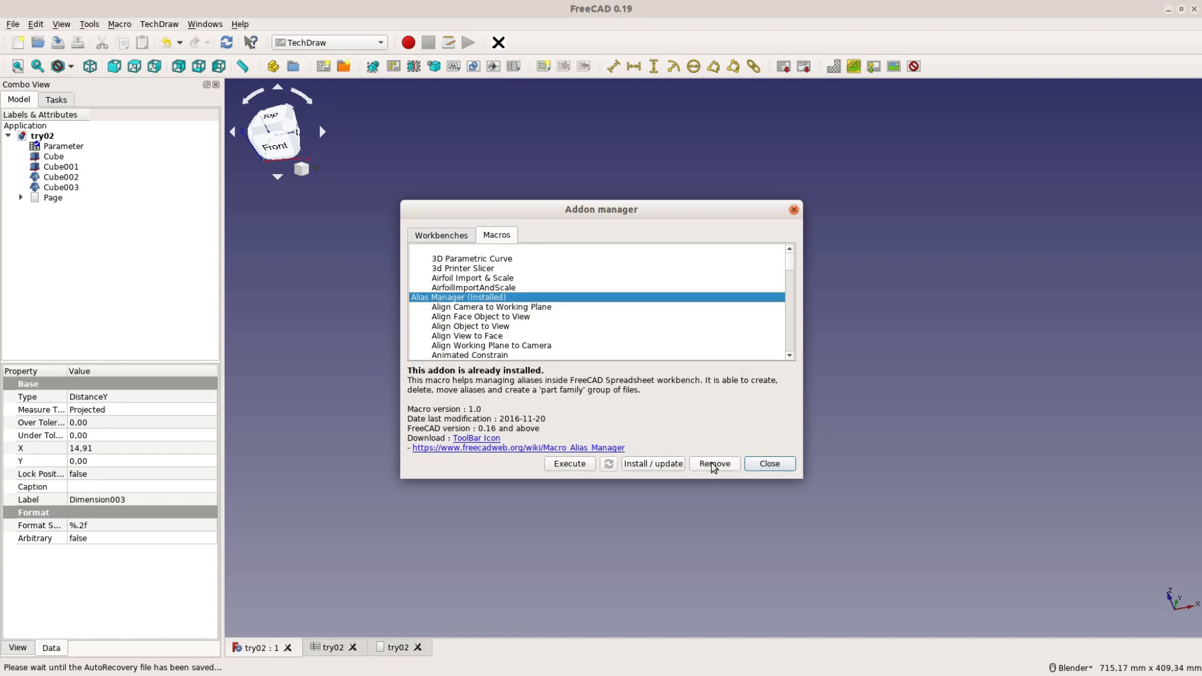
{"action": "left_click", "coordinate": [670, 468]}
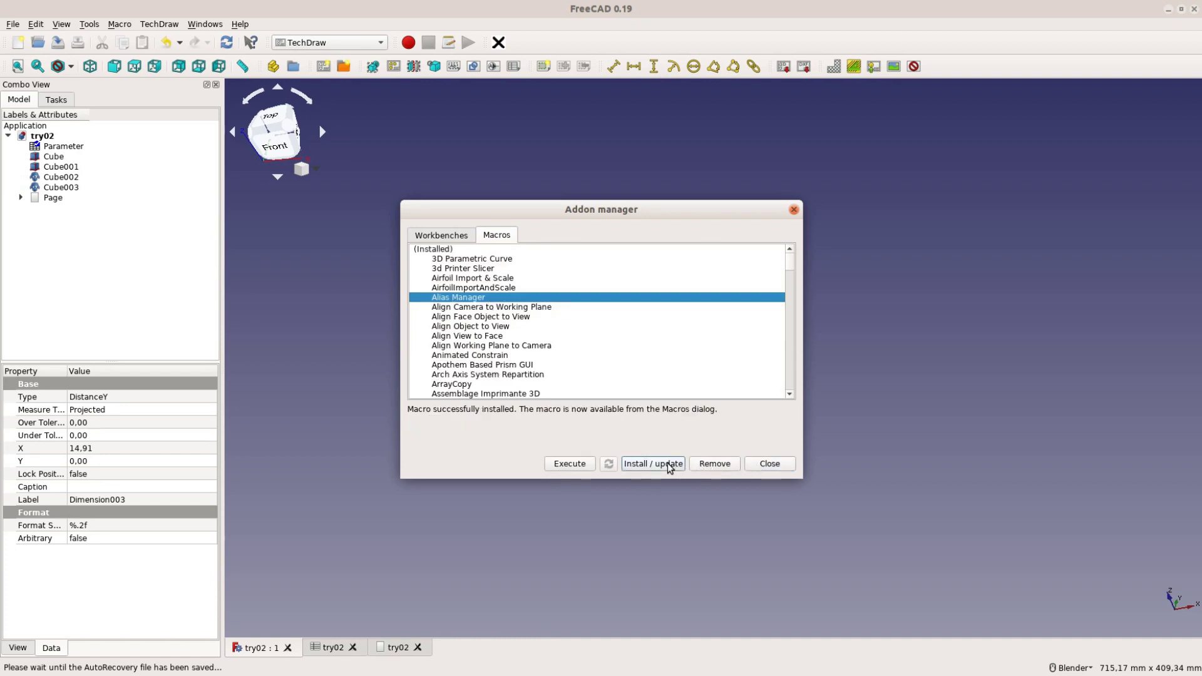
{"action": "left_click", "coordinate": [769, 465]}
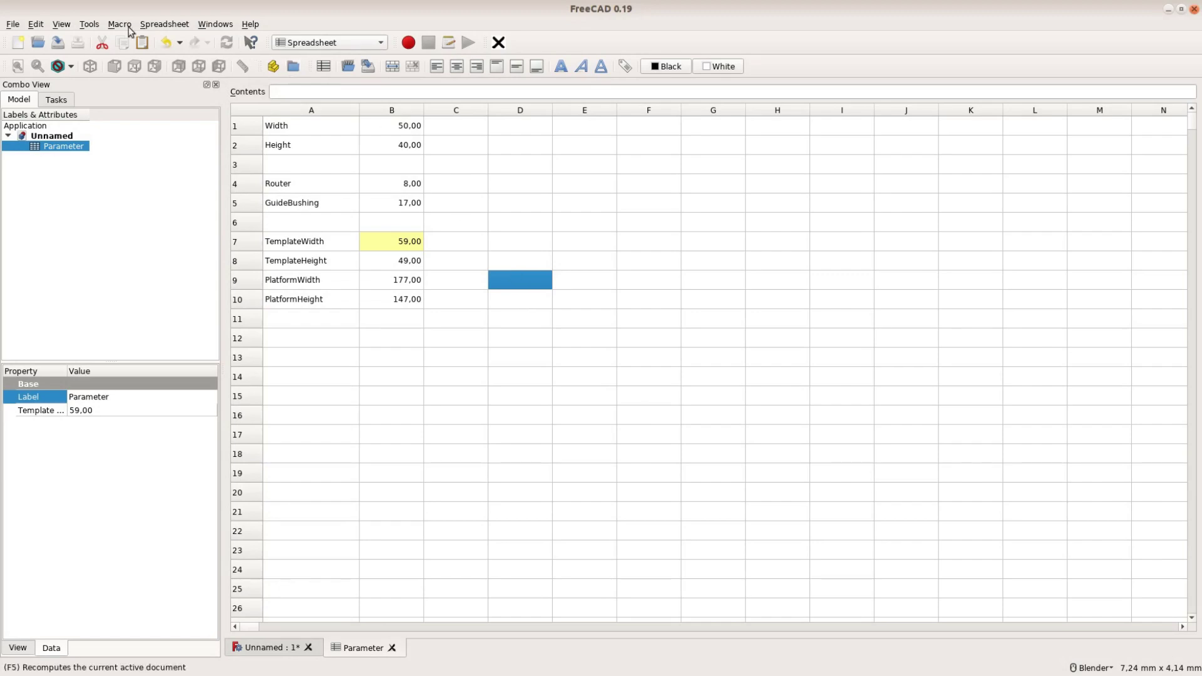
- Run Macro_Alias_Manager.FCMacro to alias column B, rows 8 to 10, from their row names
{"action": "left_click", "coordinate": [118, 24]}
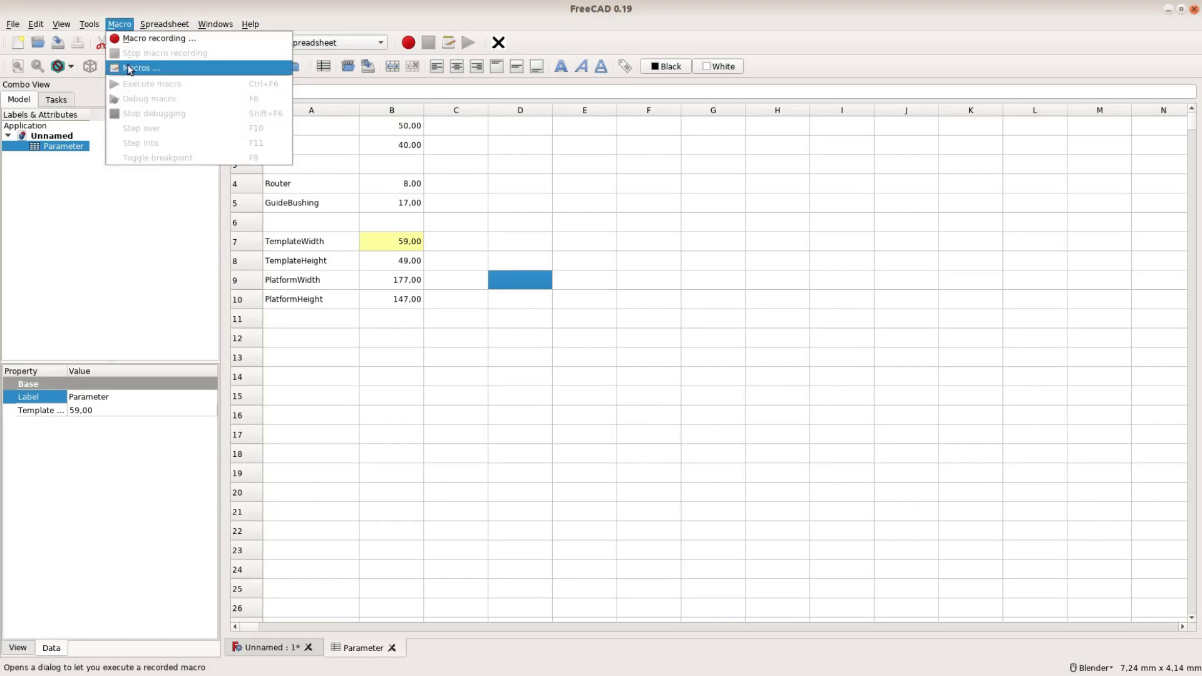
{"action": "left_click", "coordinate": [129, 67]}
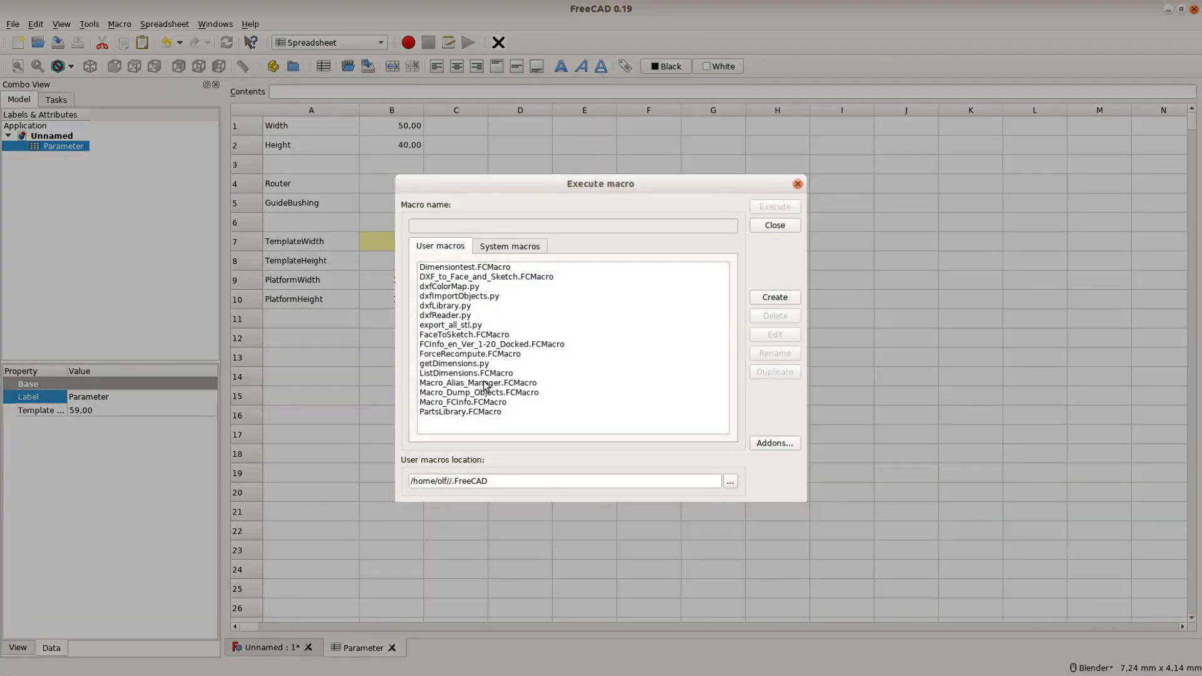
{"action": "left_click", "coordinate": [494, 384]}
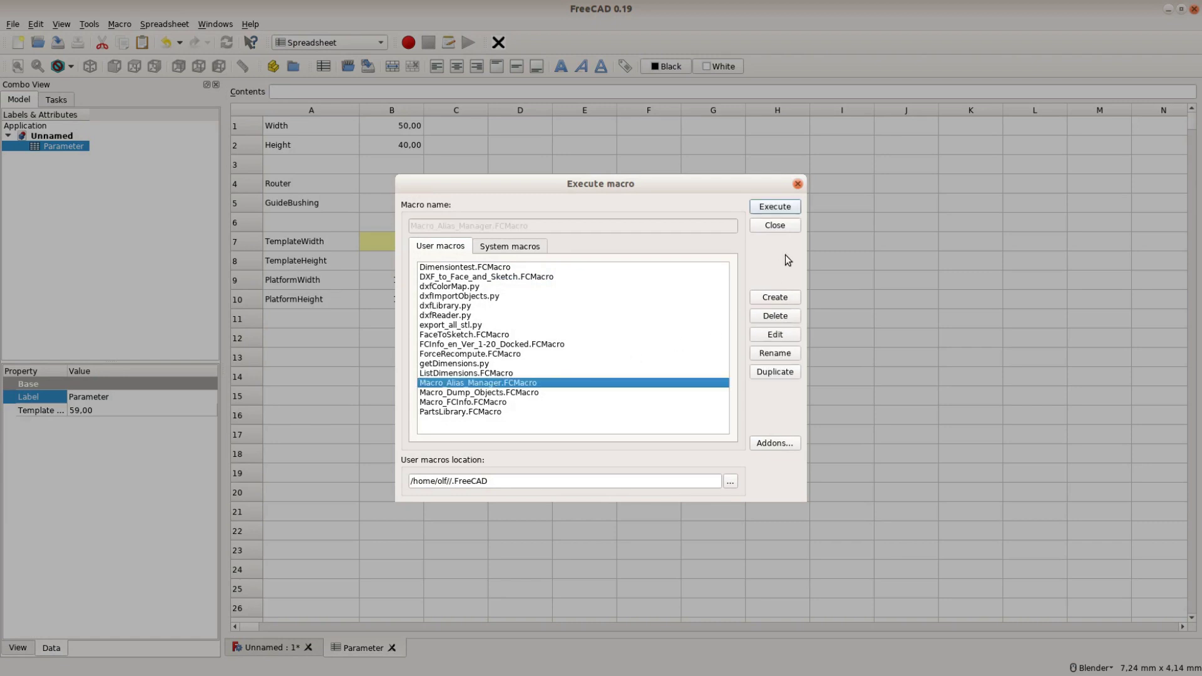
{"action": "left_click", "coordinate": [775, 208]}
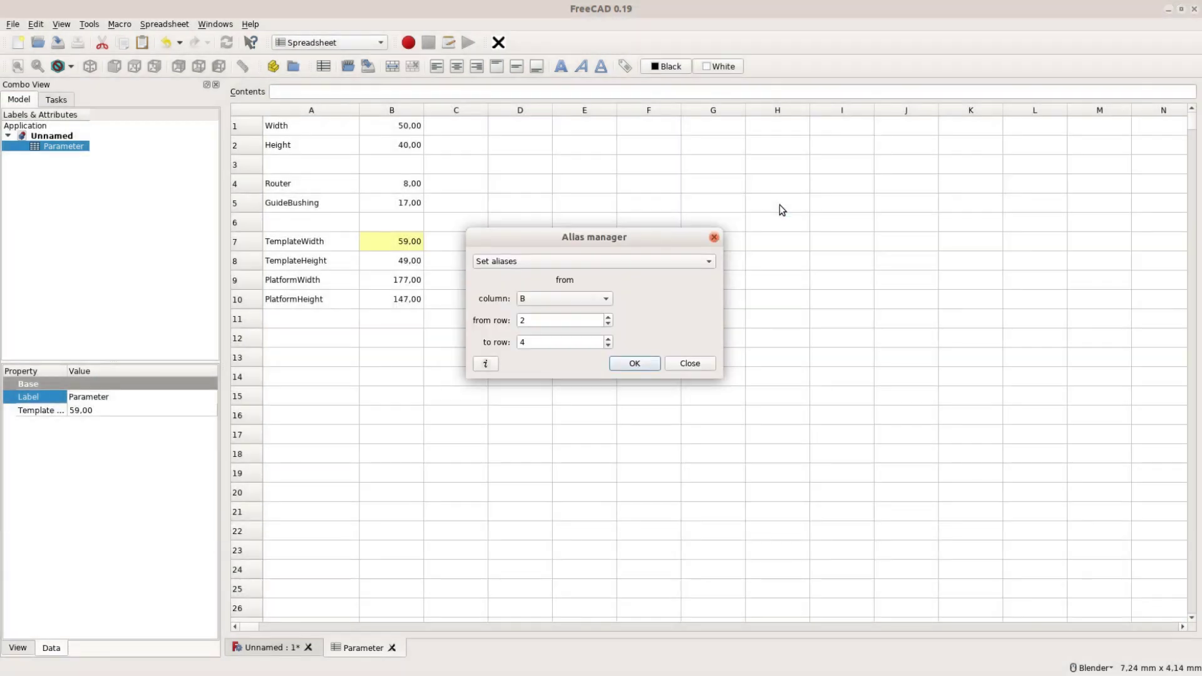
{"action": "left_click", "coordinate": [608, 317]}
{"action": "left_click", "coordinate": [607, 317]}
{"action": "left_click", "coordinate": [607, 316]}
{"action": "left_click", "coordinate": [609, 339]}
{"action": "left_click", "coordinate": [608, 339]}
{"action": "left_click", "coordinate": [609, 339]}
{"action": "left_click", "coordinate": [609, 339]}
{"action": "left_click", "coordinate": [634, 364]}
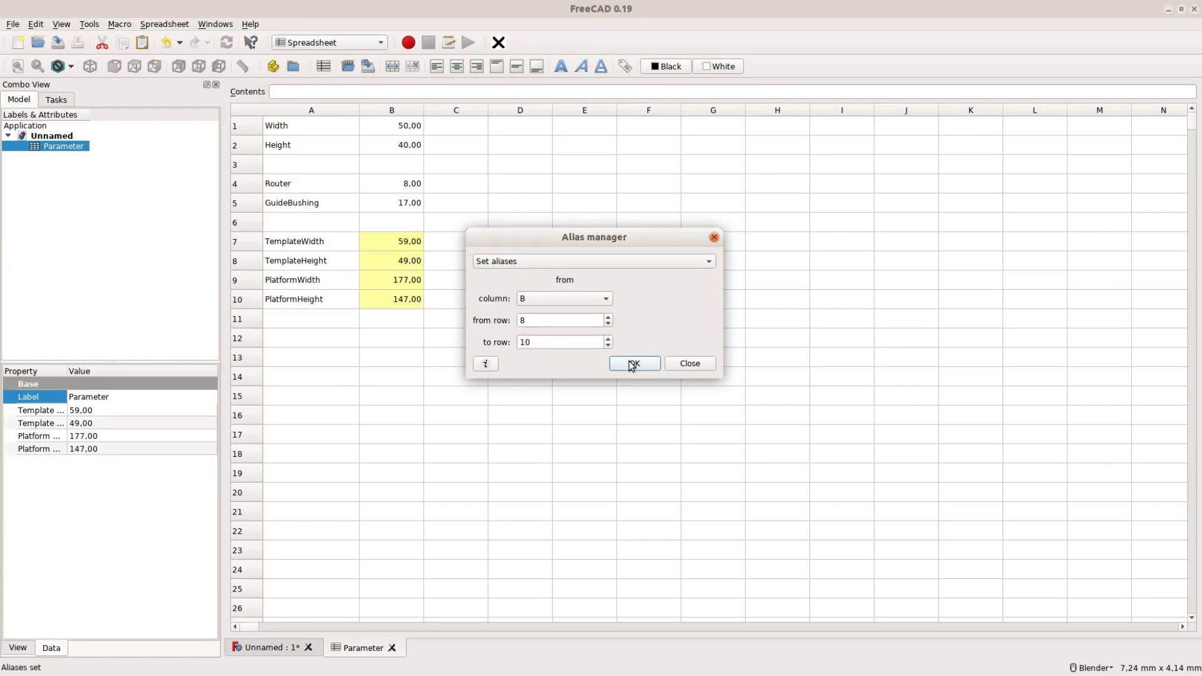
{"action": "left_click", "coordinate": [692, 364]}
{"action": "left_click", "coordinate": [464, 340]}
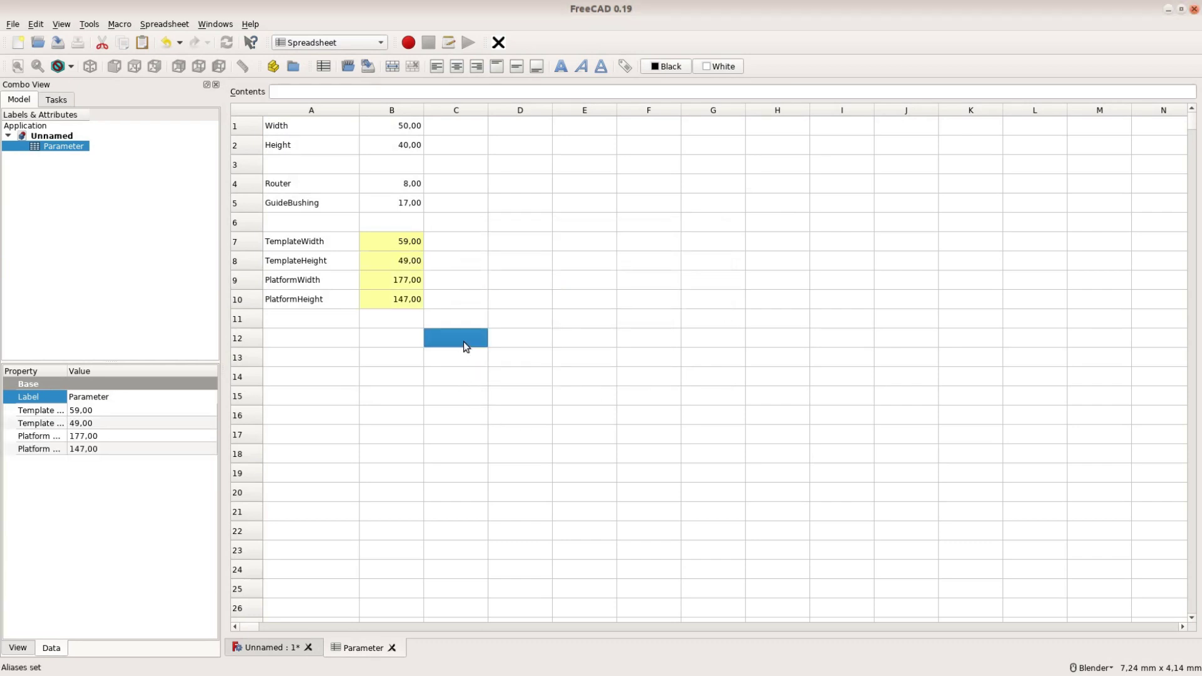
- Create a Cube in the Part workbench, select it, and show it in isometric view
{"action": "left_click", "coordinate": [283, 648]}
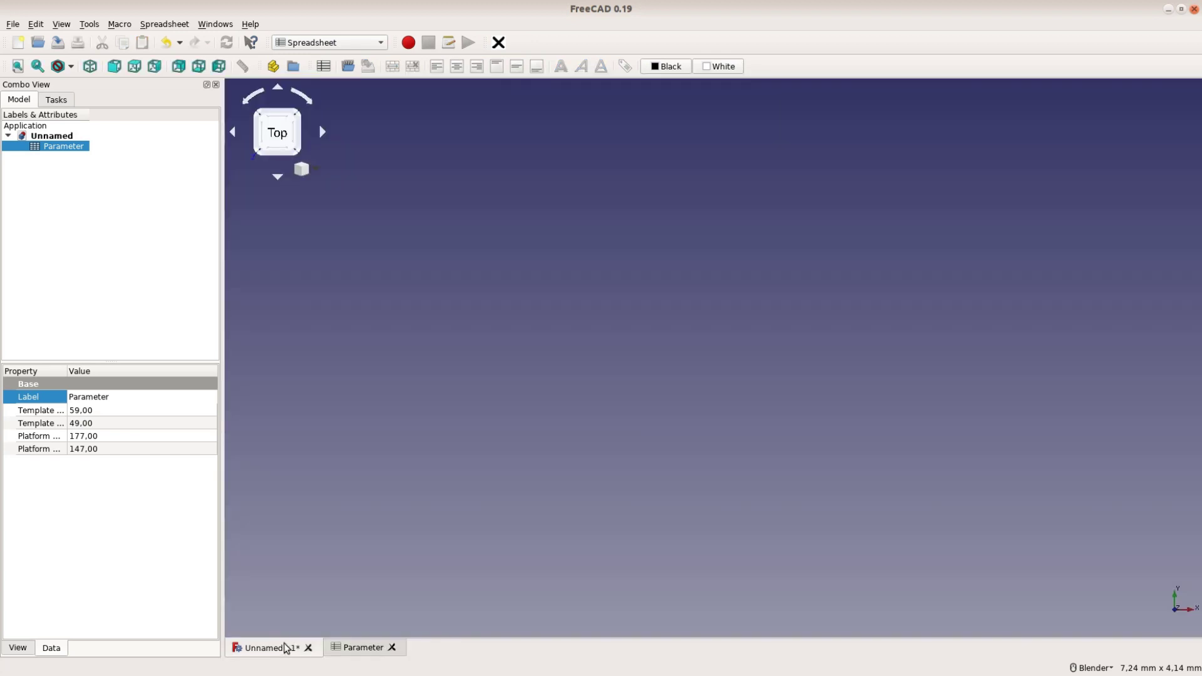
{"action": "left_click", "coordinate": [350, 42]}
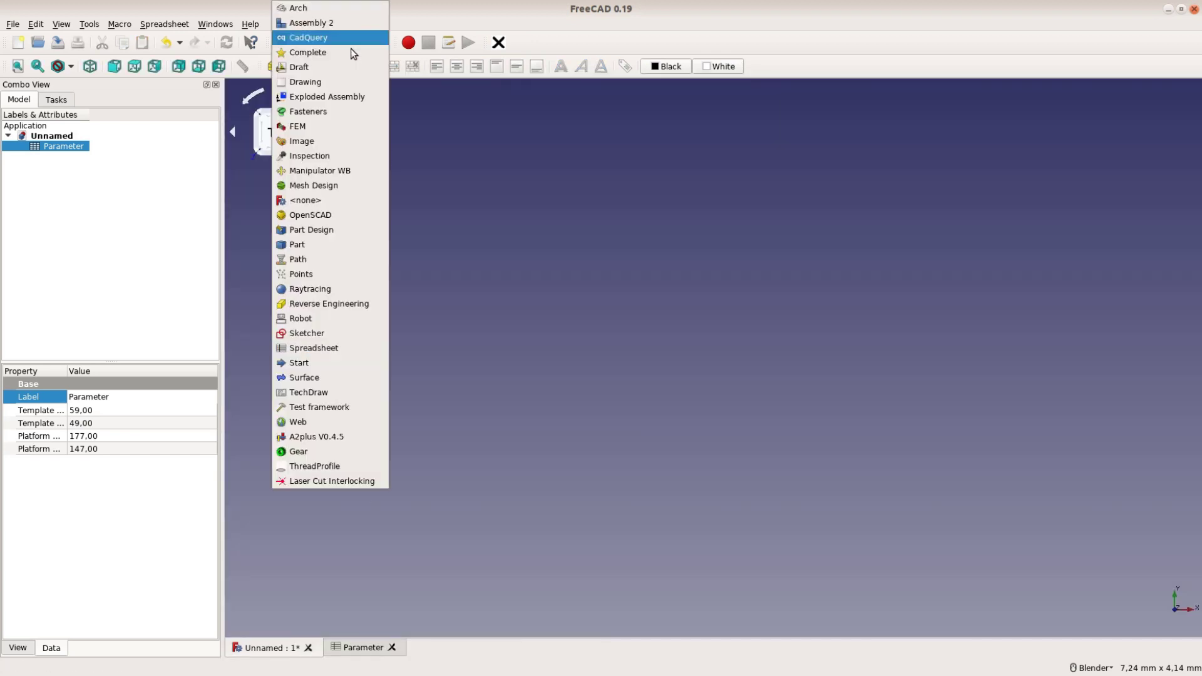
{"action": "left_click", "coordinate": [348, 247]}
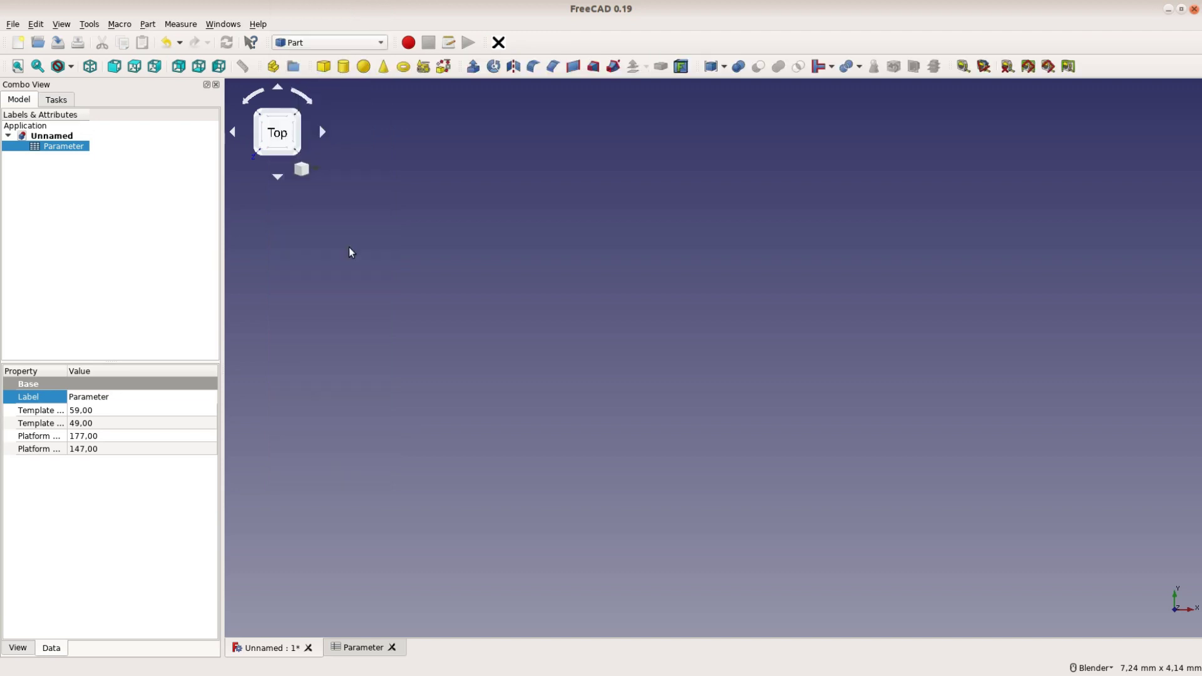
{"action": "left_click", "coordinate": [323, 66]}
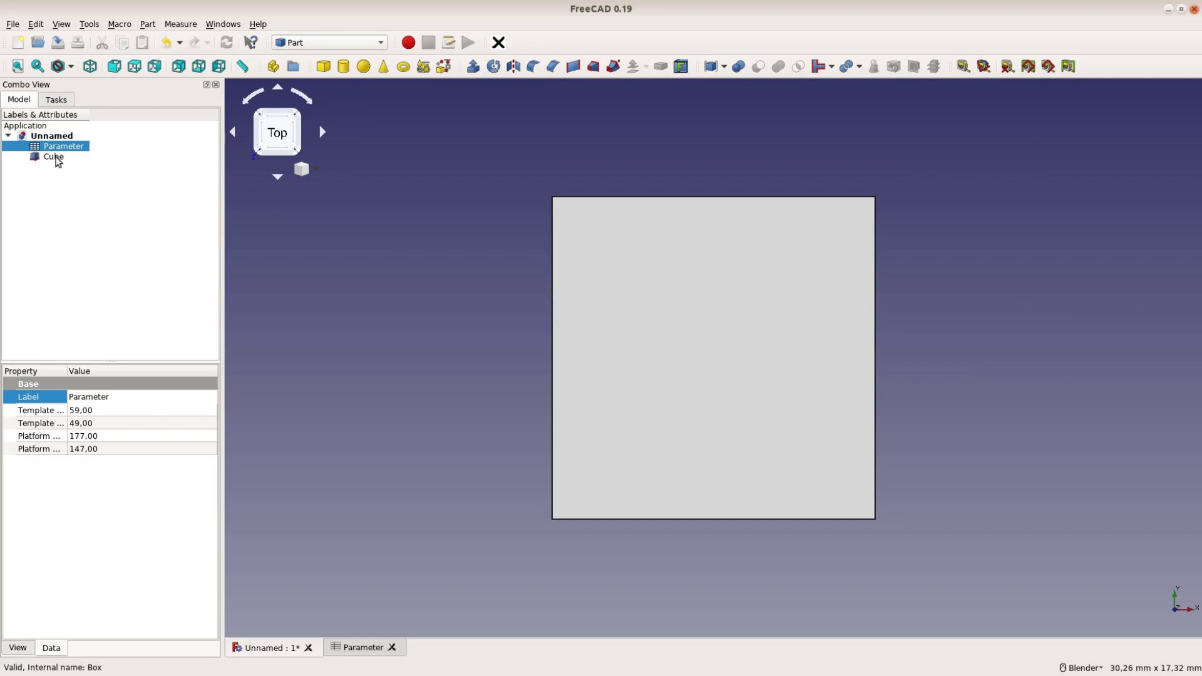
{"action": "left_click", "coordinate": [54, 156]}
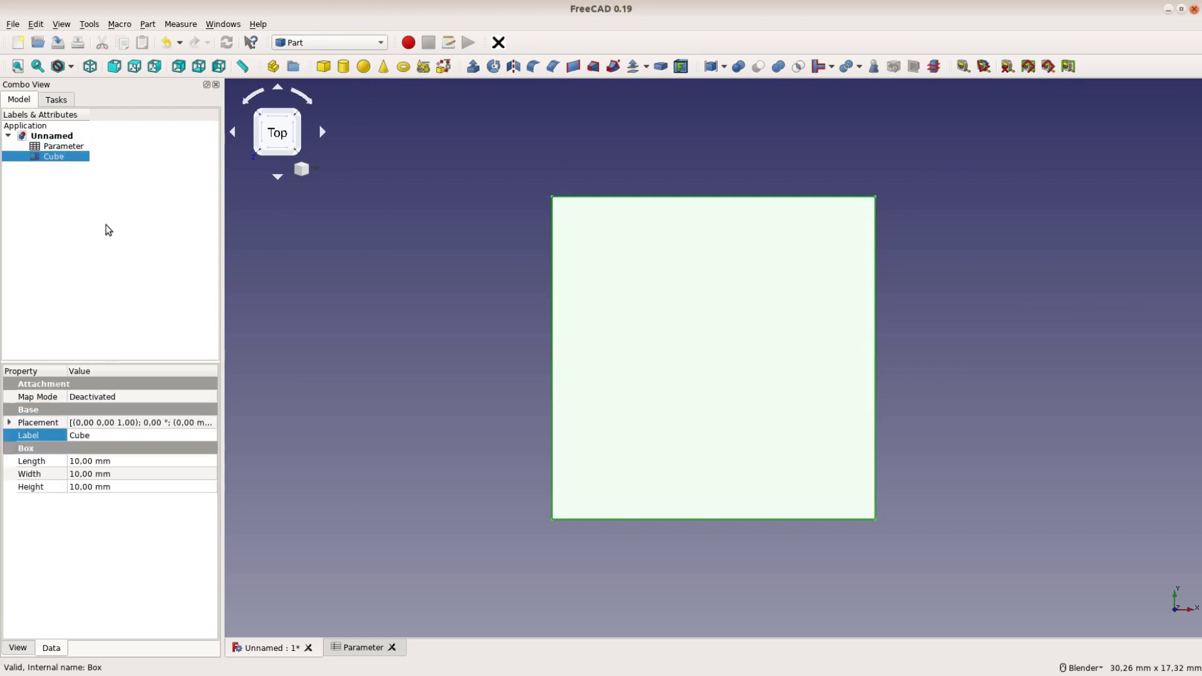
{"action": "left_click", "coordinate": [88, 67]}
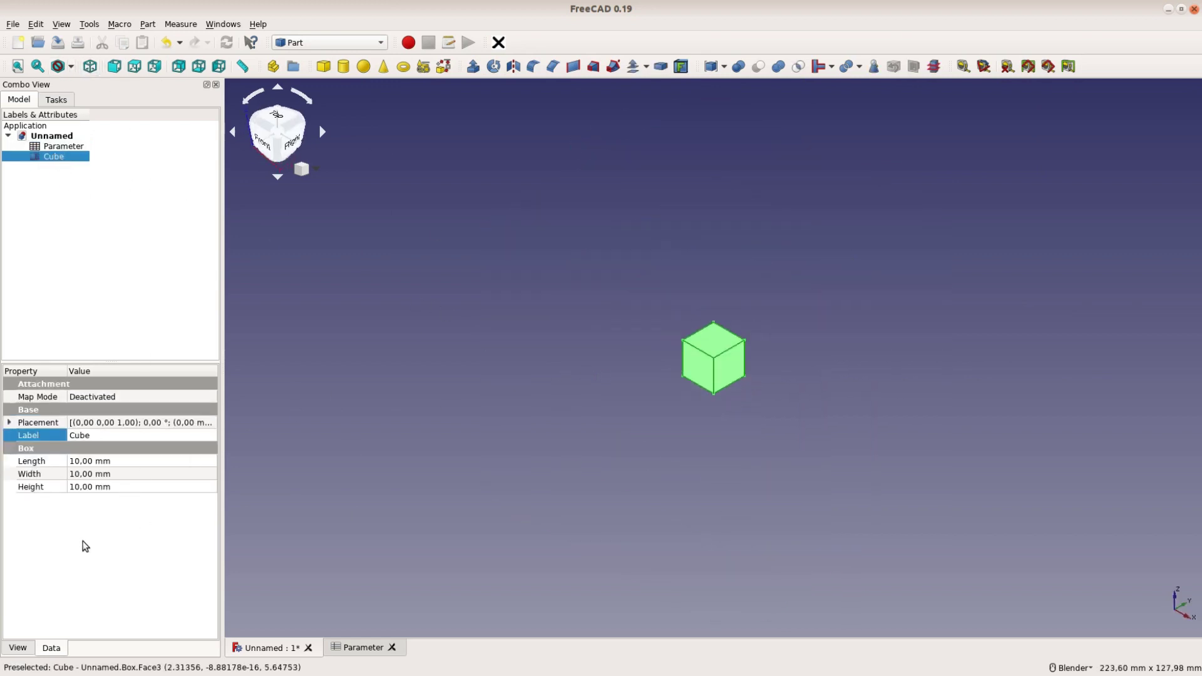
- Set the cube's Height to 8 mm and drive its Width by Parameter.PlatformWidth (177 mm)
{"action": "left_click", "coordinate": [150, 486]}
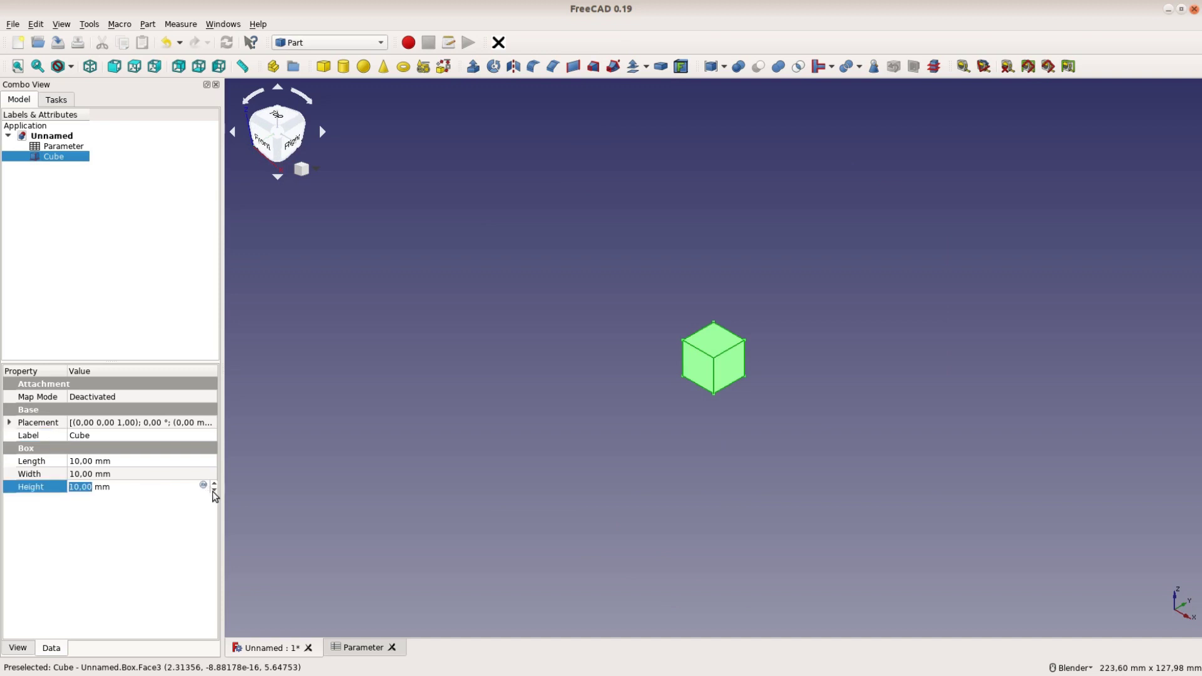
{"action": "type", "text": "8"}
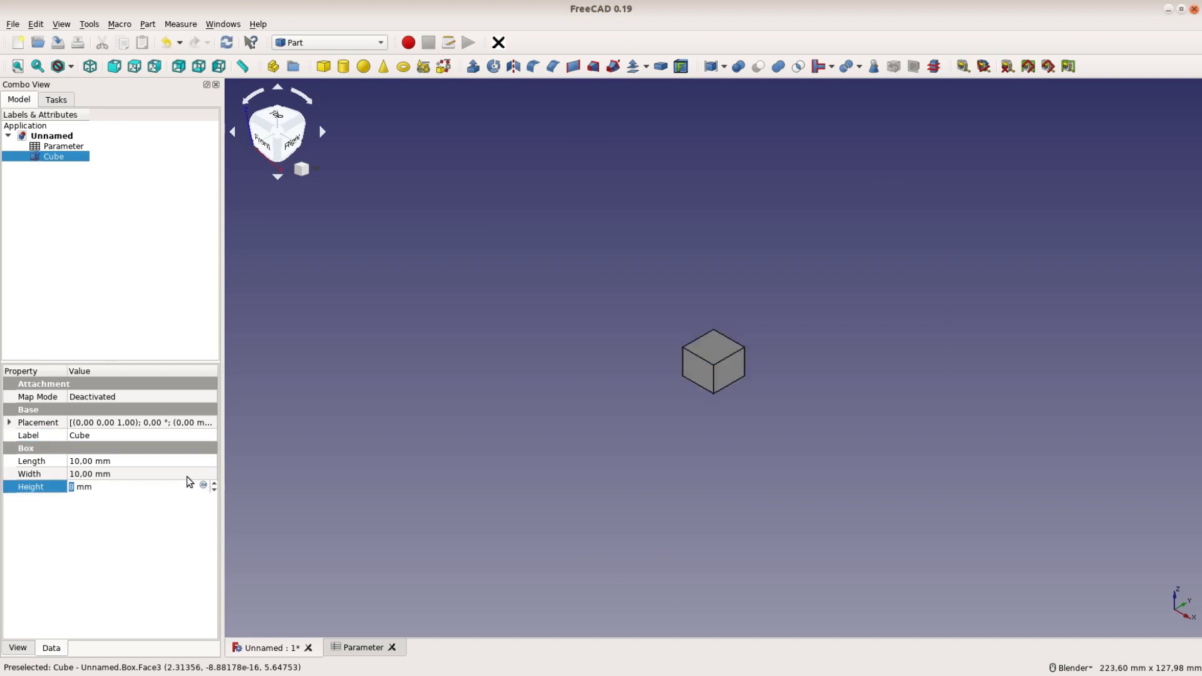
{"action": "left_click", "coordinate": [187, 476]}
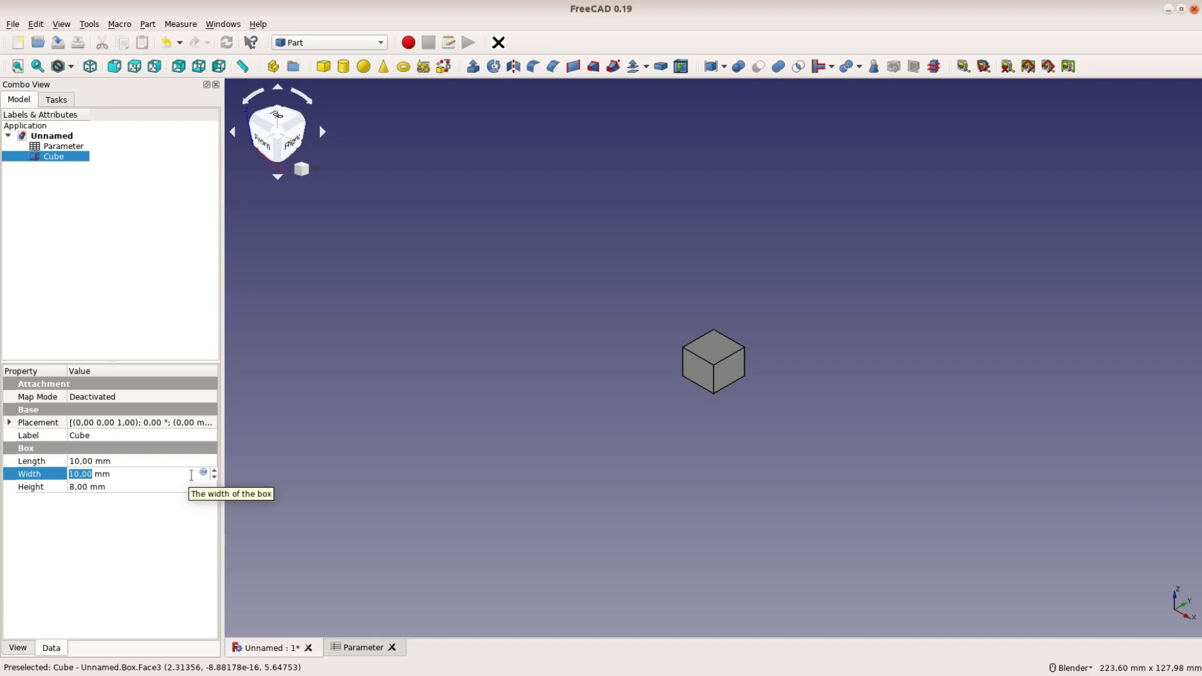
{"action": "left_click", "coordinate": [213, 470]}
{"action": "left_click", "coordinate": [214, 470]}
{"action": "left_click", "coordinate": [214, 470]}
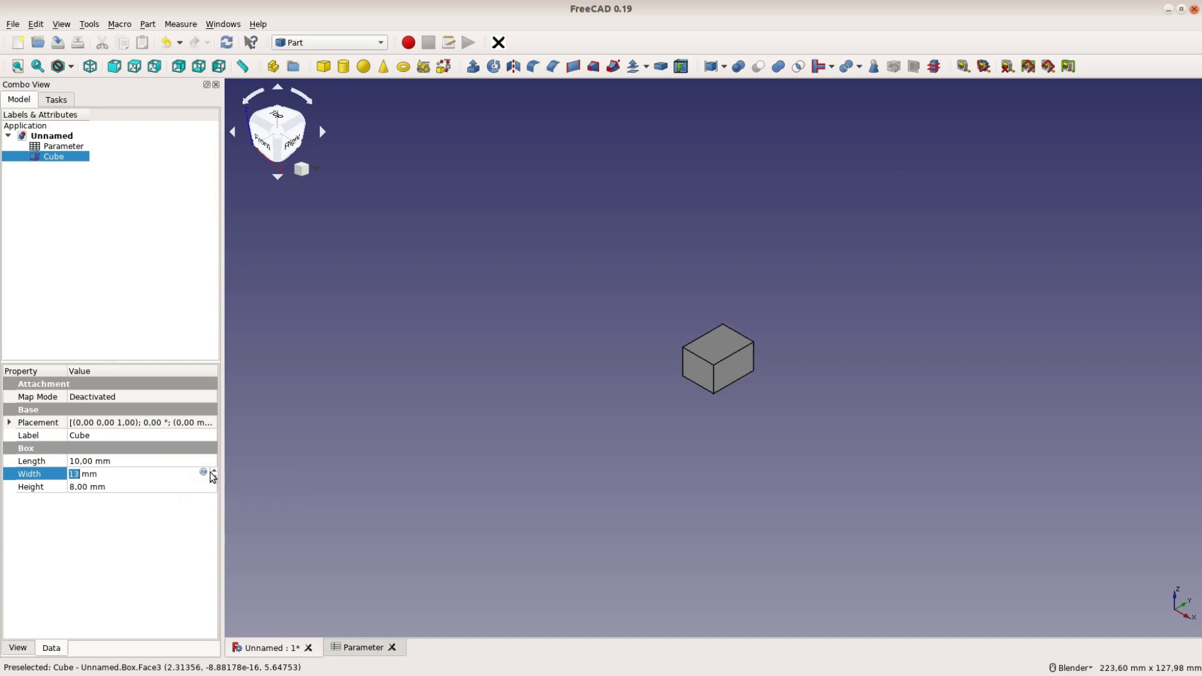
{"action": "left_click", "coordinate": [203, 472]}
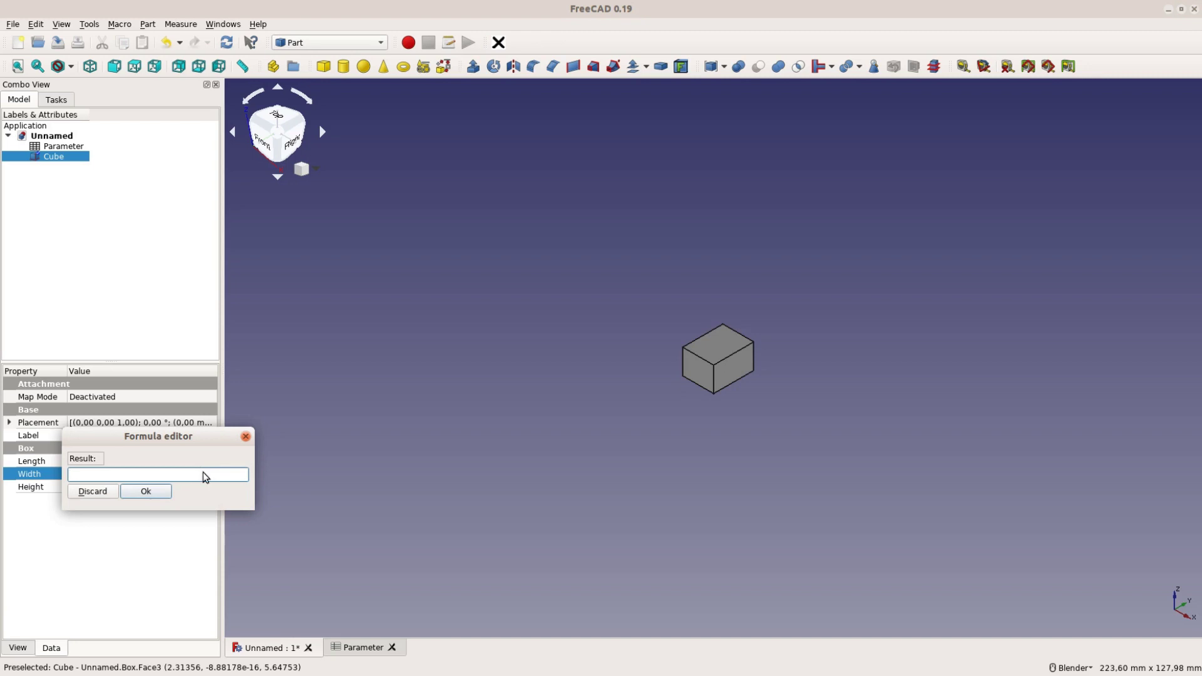
{"action": "type", "text": "Parameter."}
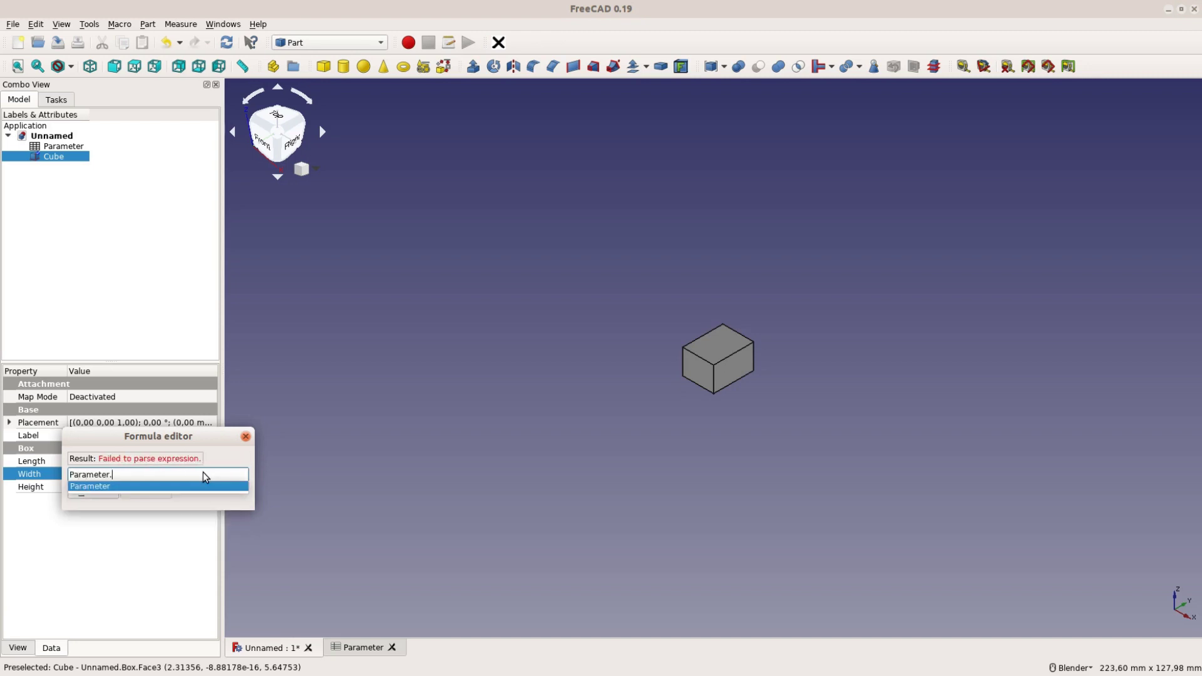
{"action": "type", "text": "Plat"}
{"action": "key", "text": "Down"}
{"action": "key", "text": "Down"}
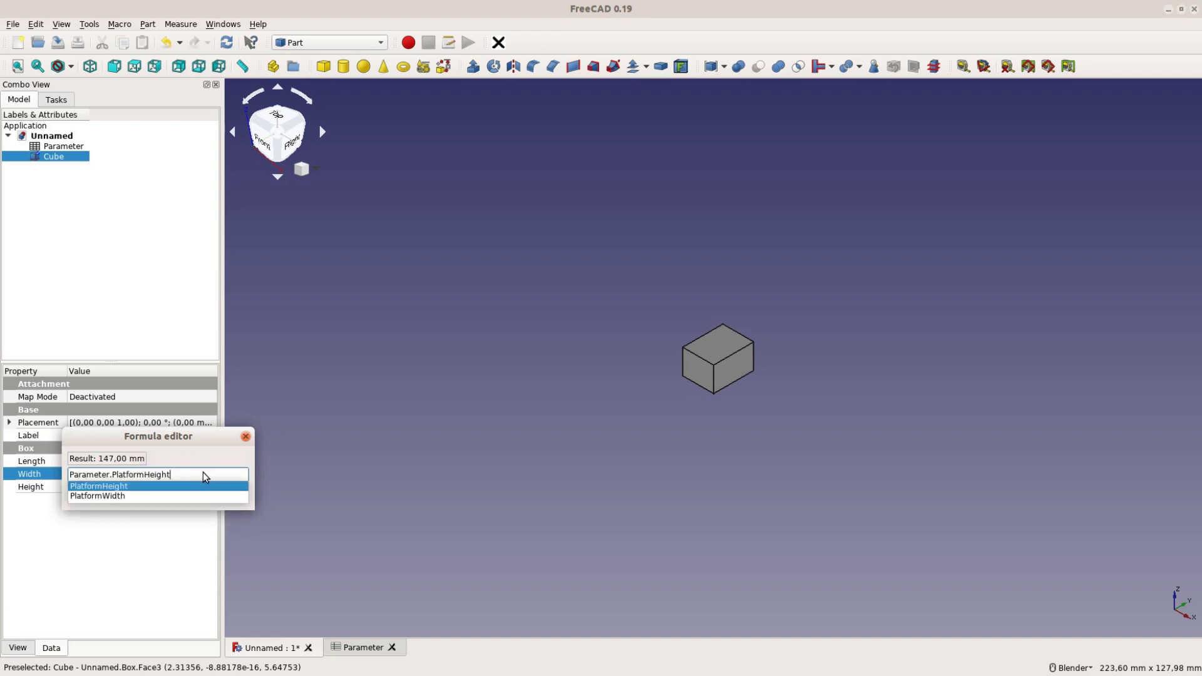
{"action": "key", "text": "Return"}
{"action": "key", "text": "Return"}
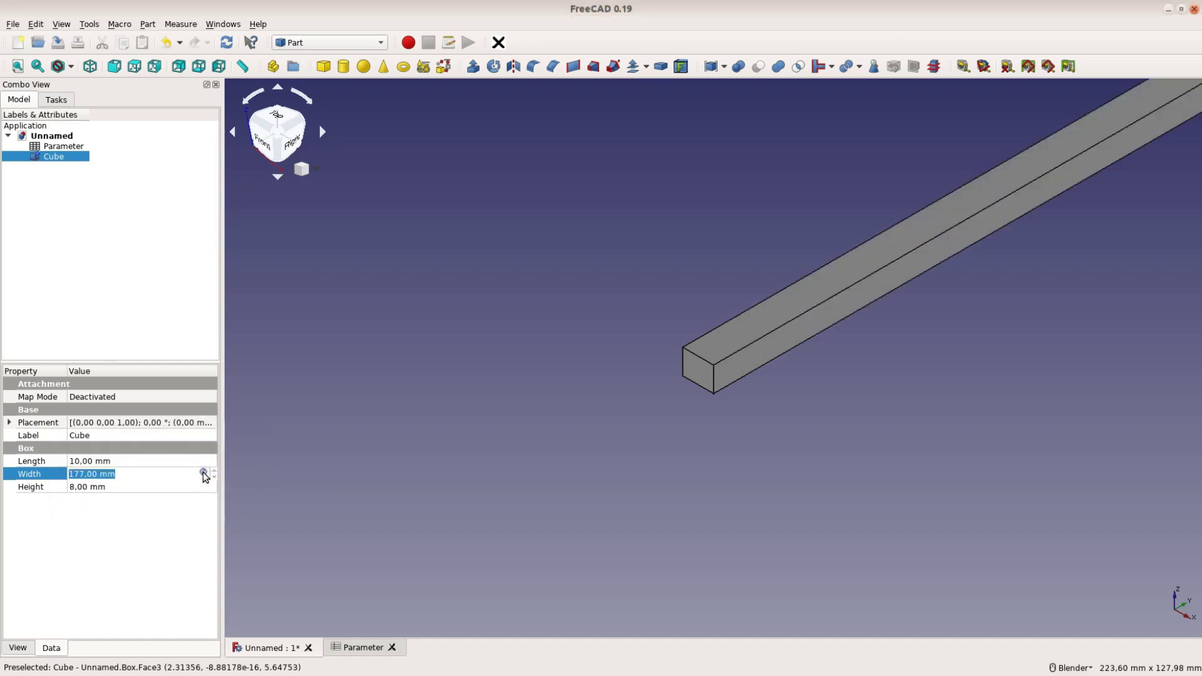
{"action": "left_click", "coordinate": [18, 66]}
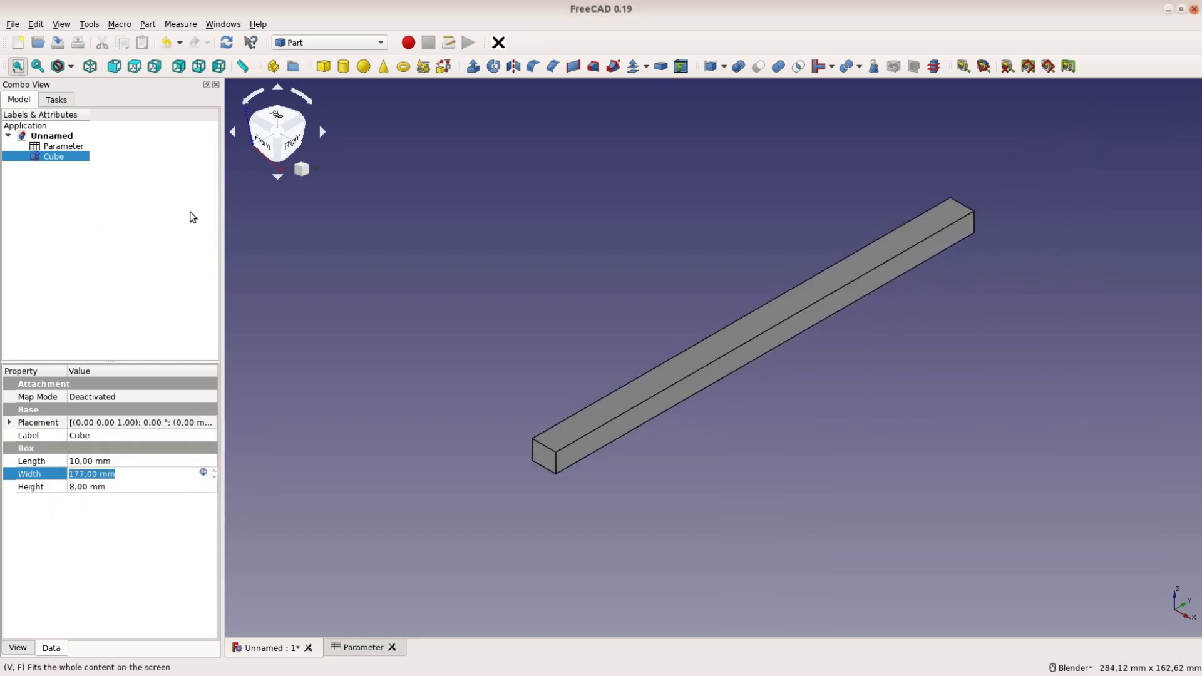
{"action": "left_click", "coordinate": [120, 461]}
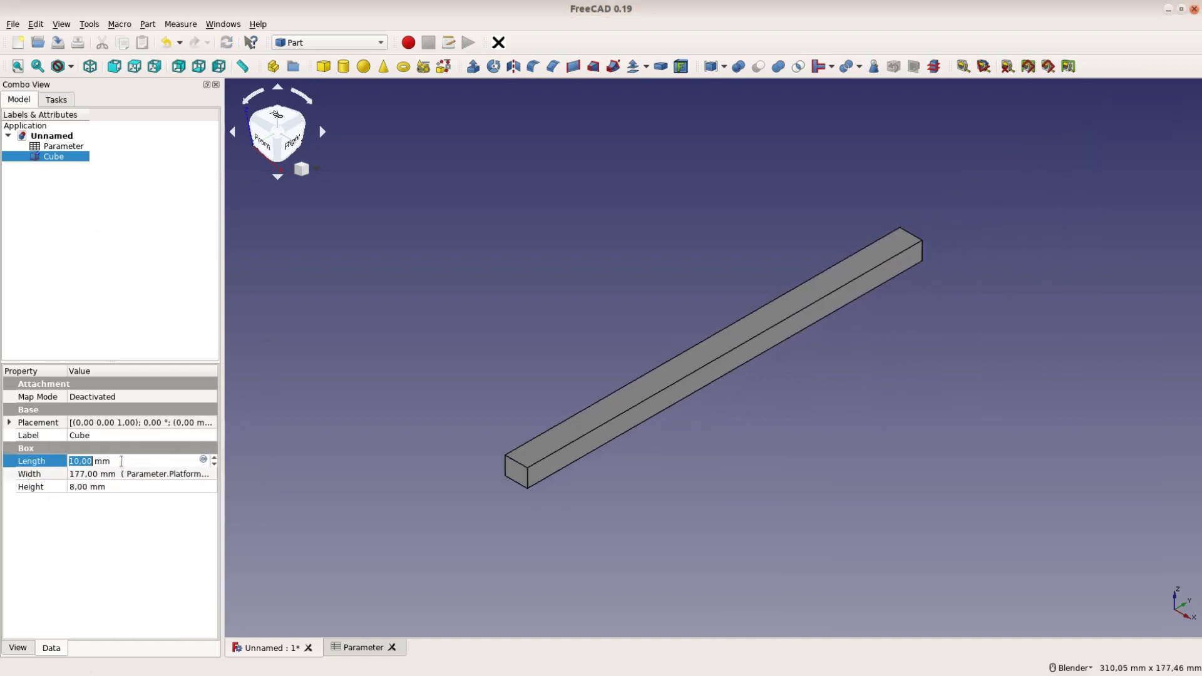
- Start the Length formula with Parameter.Platform… and Parameter.Template… spreadsheet references
{"action": "left_click", "coordinate": [204, 460]}
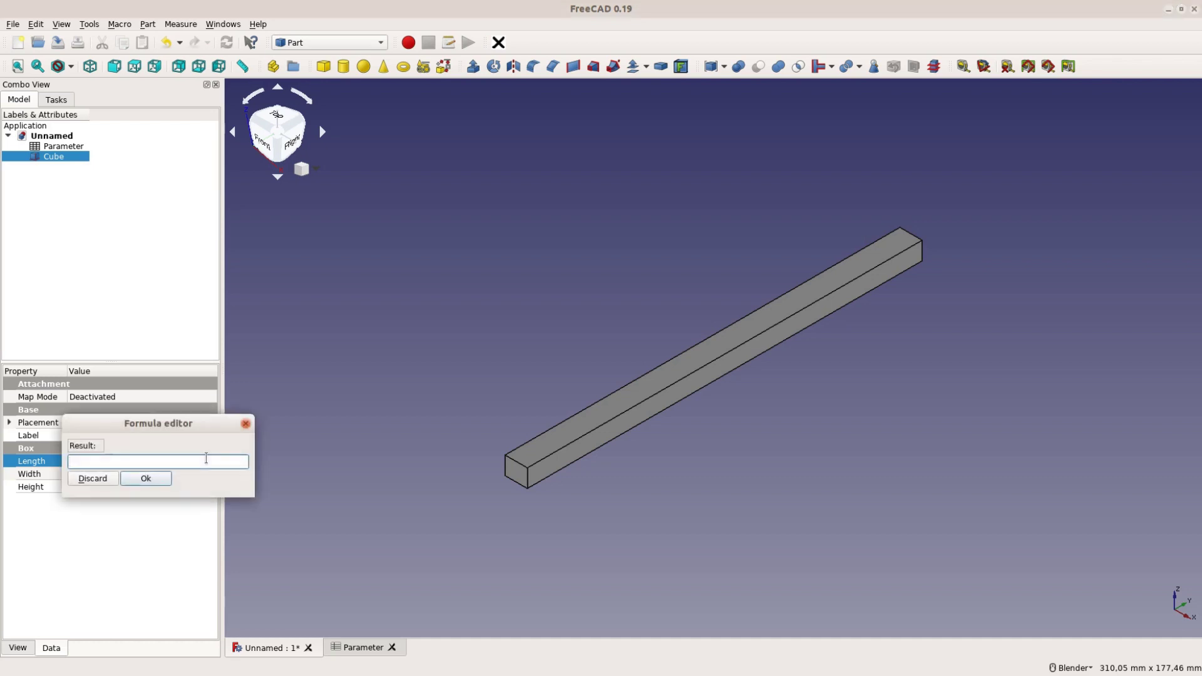
{"action": "type", "text": "(Param"}
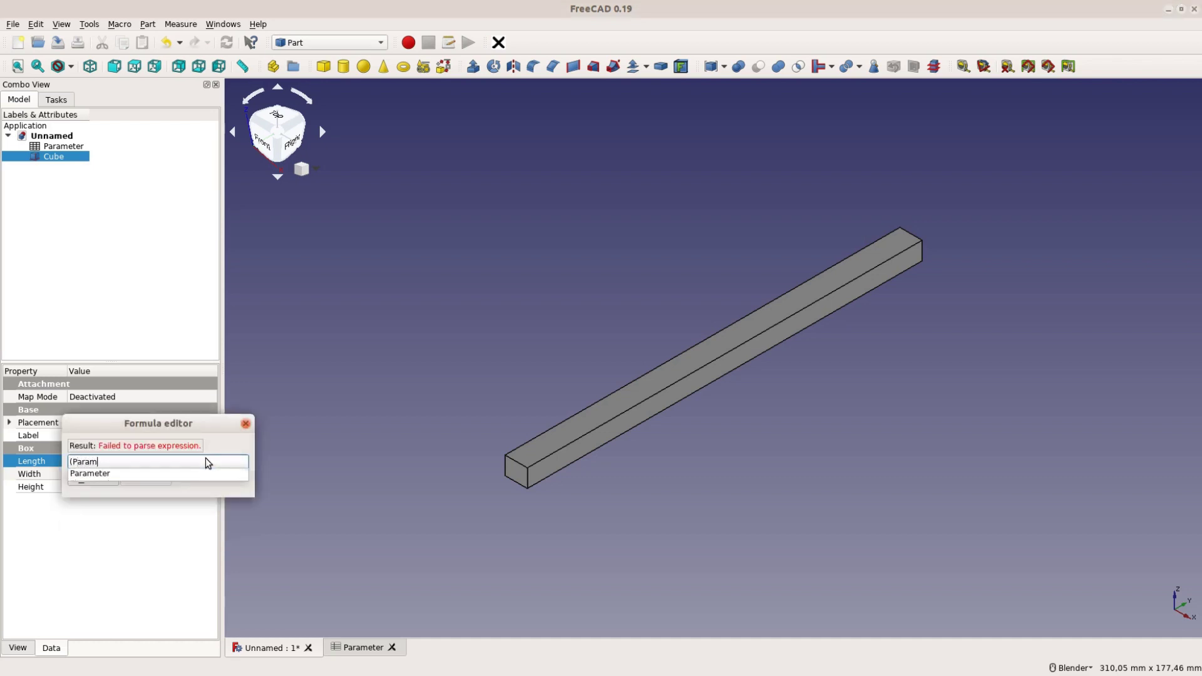
{"action": "type", "text": "eter.Plat"}
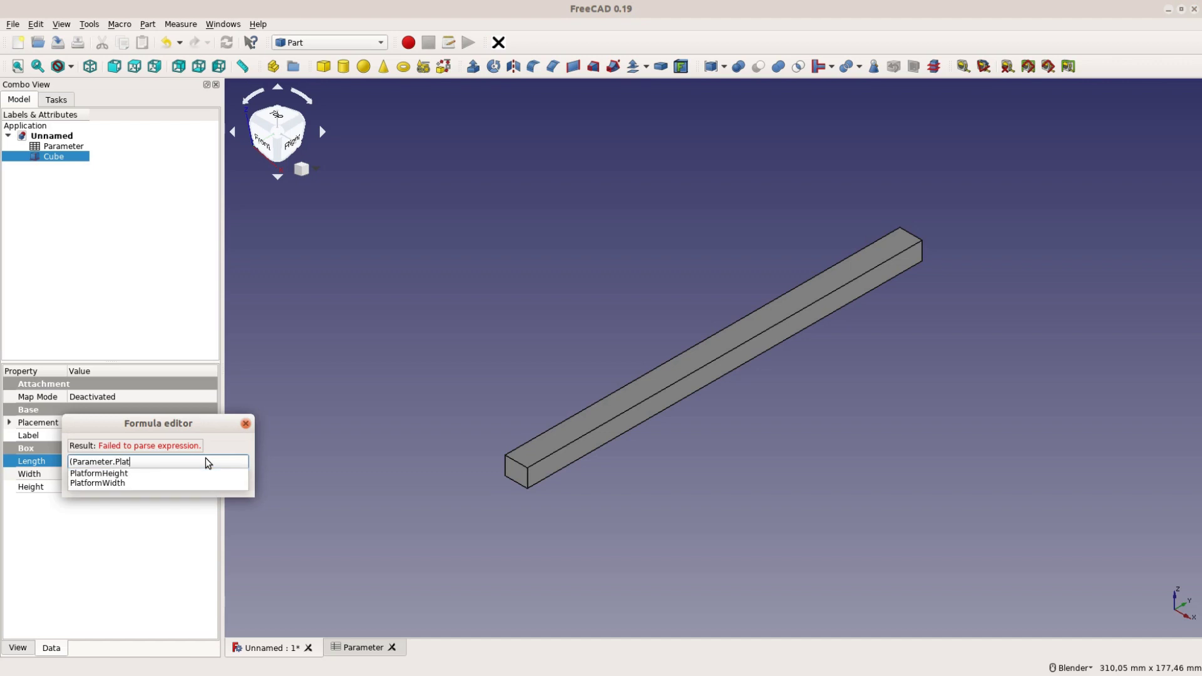
{"action": "key", "text": "Down"}
{"action": "key", "text": "Down"}
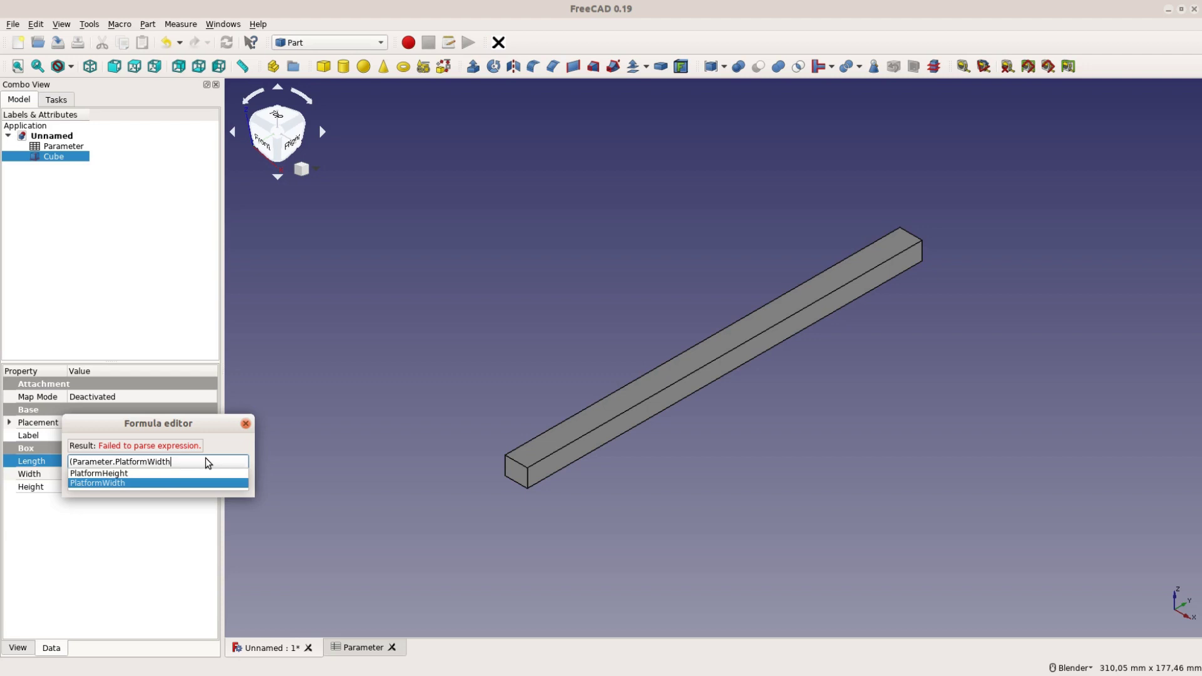
{"action": "key", "text": "Return"}
{"action": "type", "text": "-Pa"}
{"action": "key", "text": "Down"}
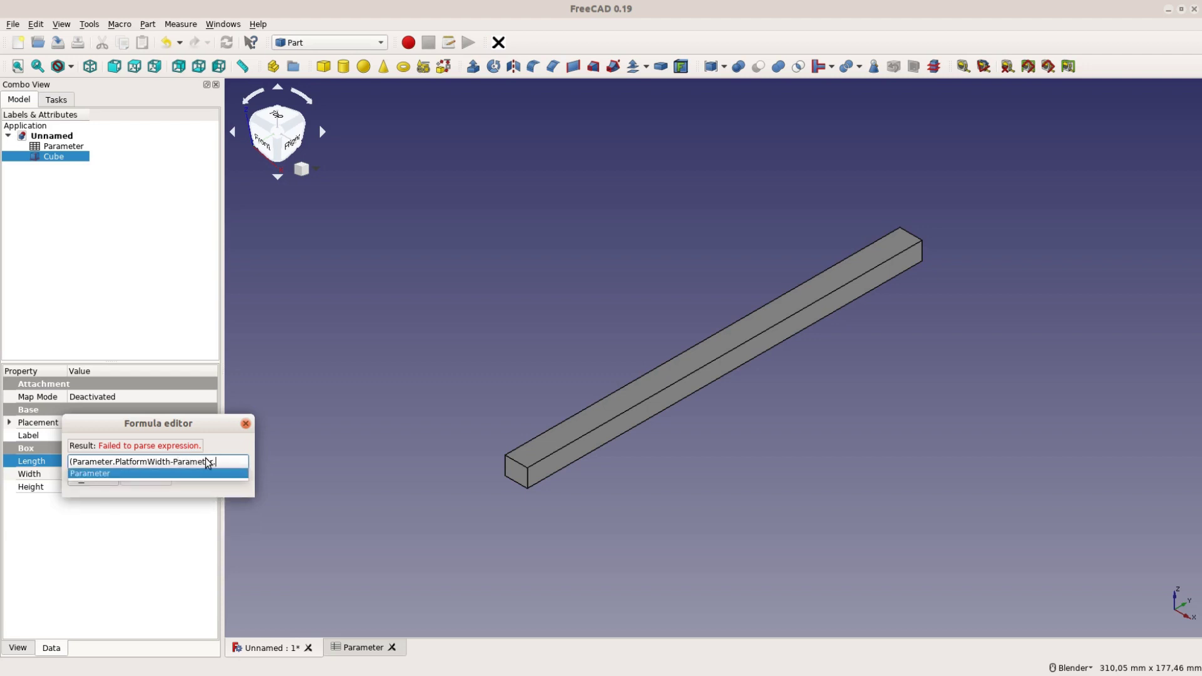
{"action": "type", "text": ".Te"}
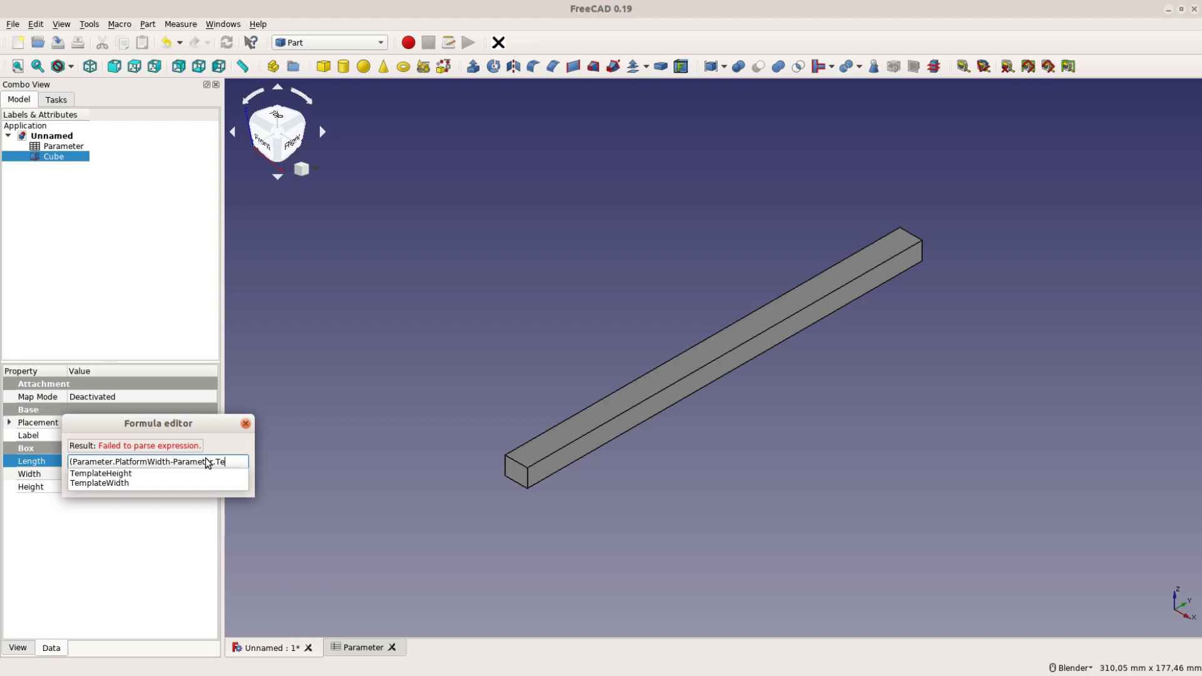
{"action": "key", "text": "Down"}
{"action": "key", "text": "Down"}
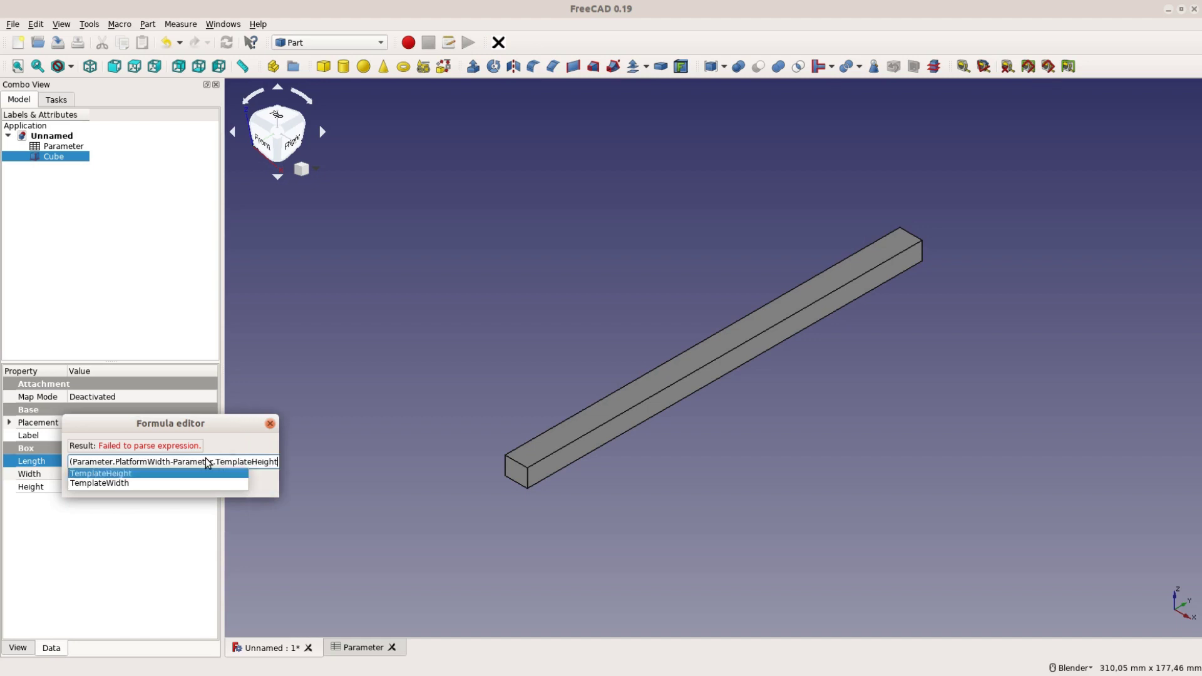
{"action": "key", "text": "BackSpace"}
{"action": "key", "text": "BackSpace"}
{"action": "key", "text": "BackSpace"}
{"action": "key", "text": "BackSpace"}
{"action": "key", "text": "BackSpace"}
{"action": "key", "text": "BackSpace"}
{"action": "key", "text": "BackSpace"}
{"action": "key", "text": "BackSpace"}
{"action": "key", "text": "BackSpace"}
{"action": "key", "text": "BackSpace"}
{"action": "key", "text": "BackSpace"}
{"action": "key", "text": "BackSpace"}
{"action": "key", "text": "BackSpace"}
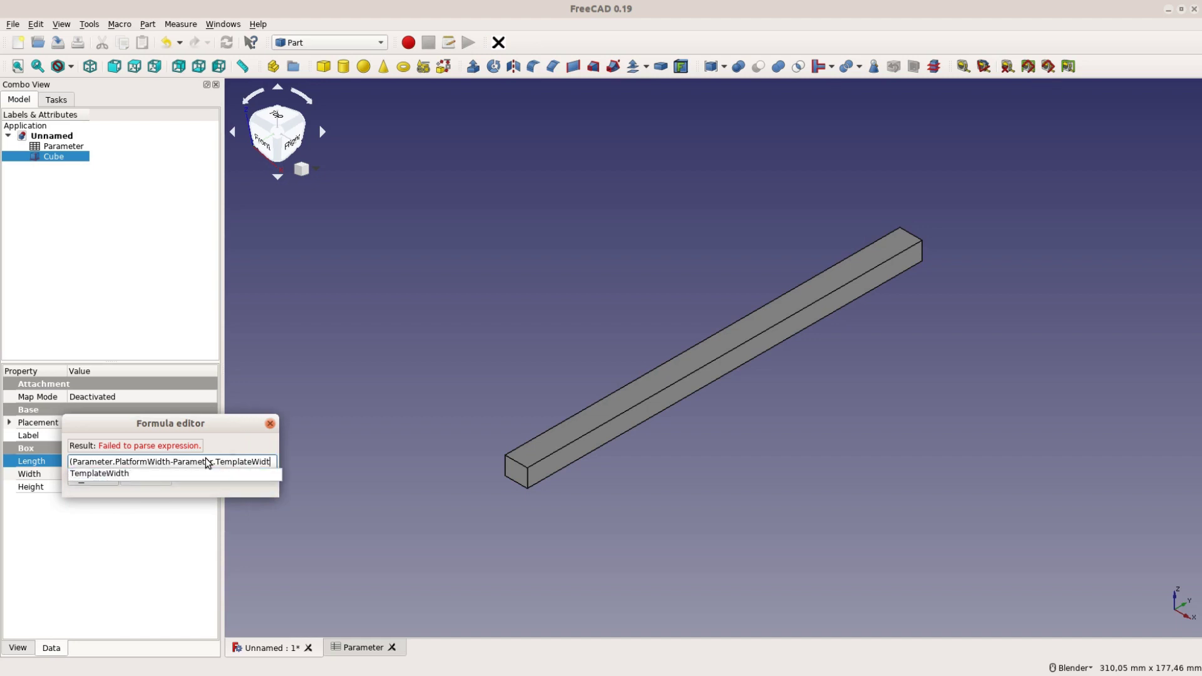
- Correct it to (Parameter.PlatformHeight-Parameter.TemplateHeight)/2, making the Length 49 mm
{"action": "left_click_drag", "start_coordinate": [204, 437], "coordinate": [220, 377]}
{"action": "key", "text": "BackSpace"}
{"action": "key", "text": "shift+Left"}
{"action": "key", "text": "shift+Left"}
{"action": "key", "text": "shift+Left"}
{"action": "key", "text": "shift+Left"}
{"action": "key", "text": "shift+Left"}
{"action": "key", "text": "shift+Left"}
{"action": "key", "text": "shift+Left"}
{"action": "key", "text": "shift+Left"}
{"action": "key", "text": "shift+Left"}
{"action": "key", "text": "shift+Left"}
{"action": "key", "text": "shift+Left"}
{"action": "key", "text": "shift+Left"}
{"action": "key", "text": "shift+Left"}
{"action": "key", "text": "shift+Left"}
{"action": "key", "text": "shift+Left"}
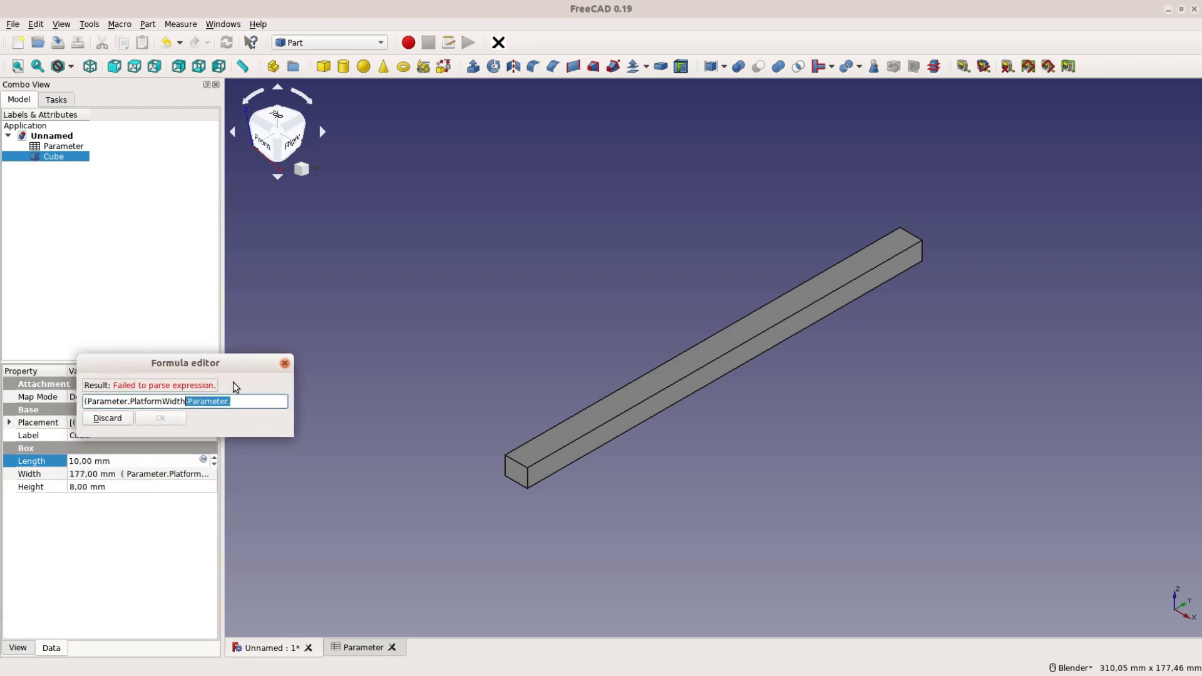
{"action": "key", "text": "shift+Left"}
{"action": "type", "text": "Hei"}
{"action": "key", "text": "Down"}
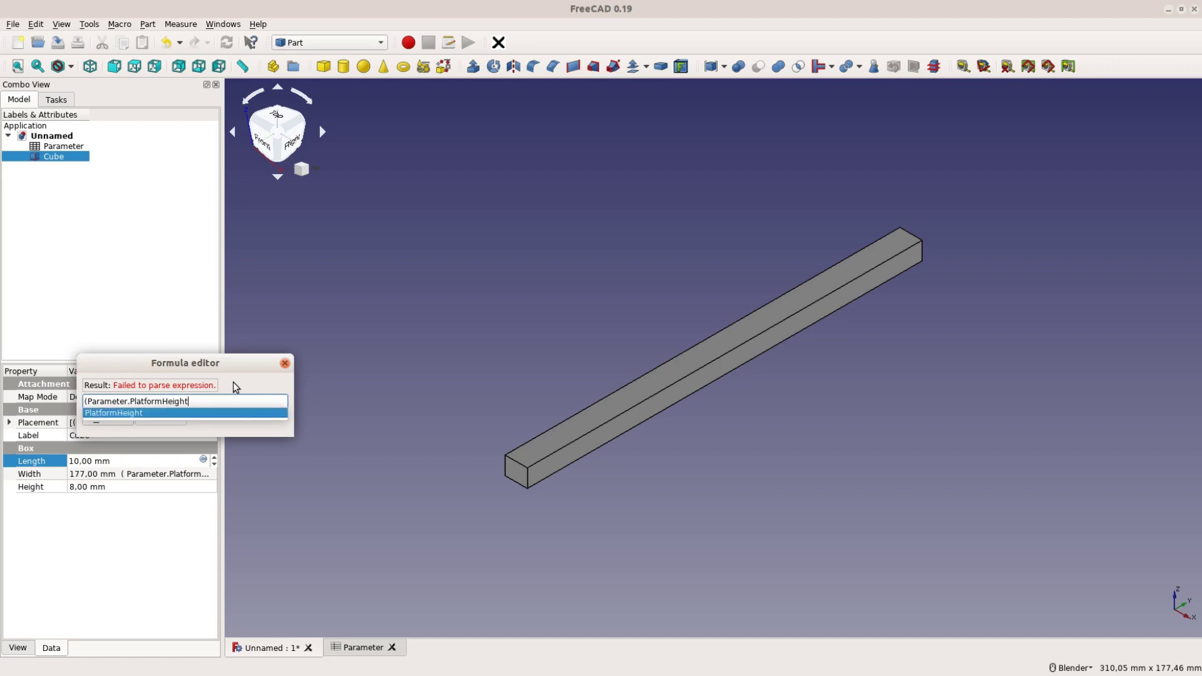
{"action": "key", "text": "Return"}
{"action": "type", "text": "-Para"}
{"action": "key", "text": "Down"}
{"action": "type", "text": "Te"}
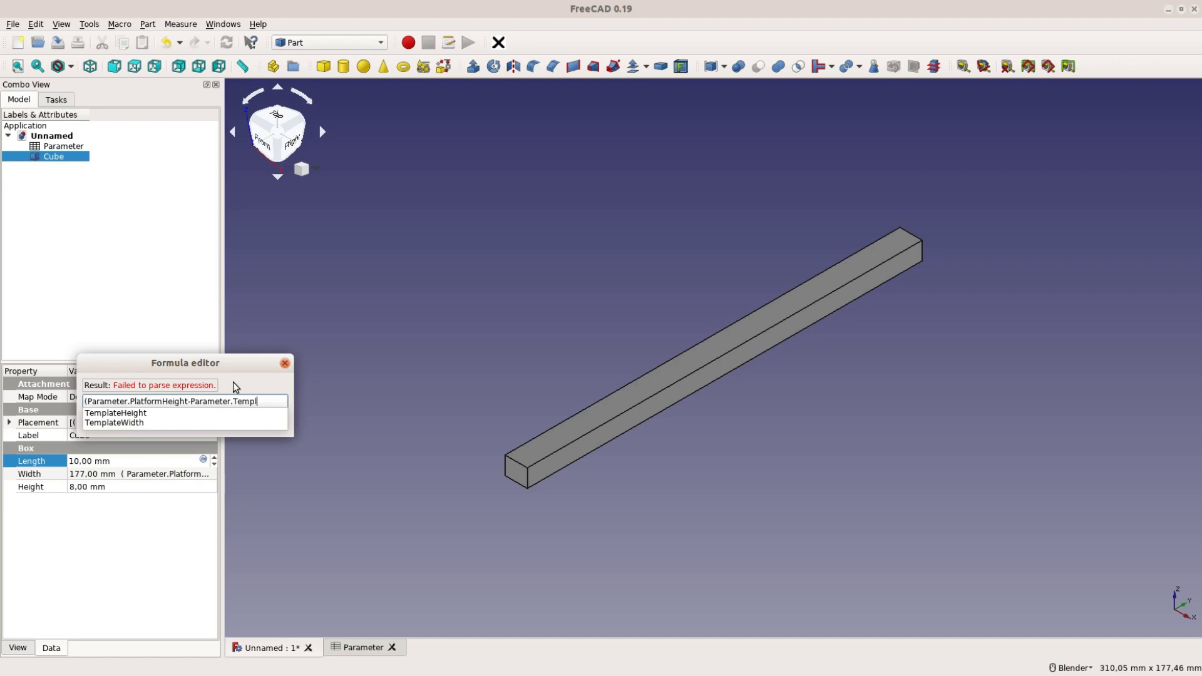
{"action": "key", "text": "Down"}
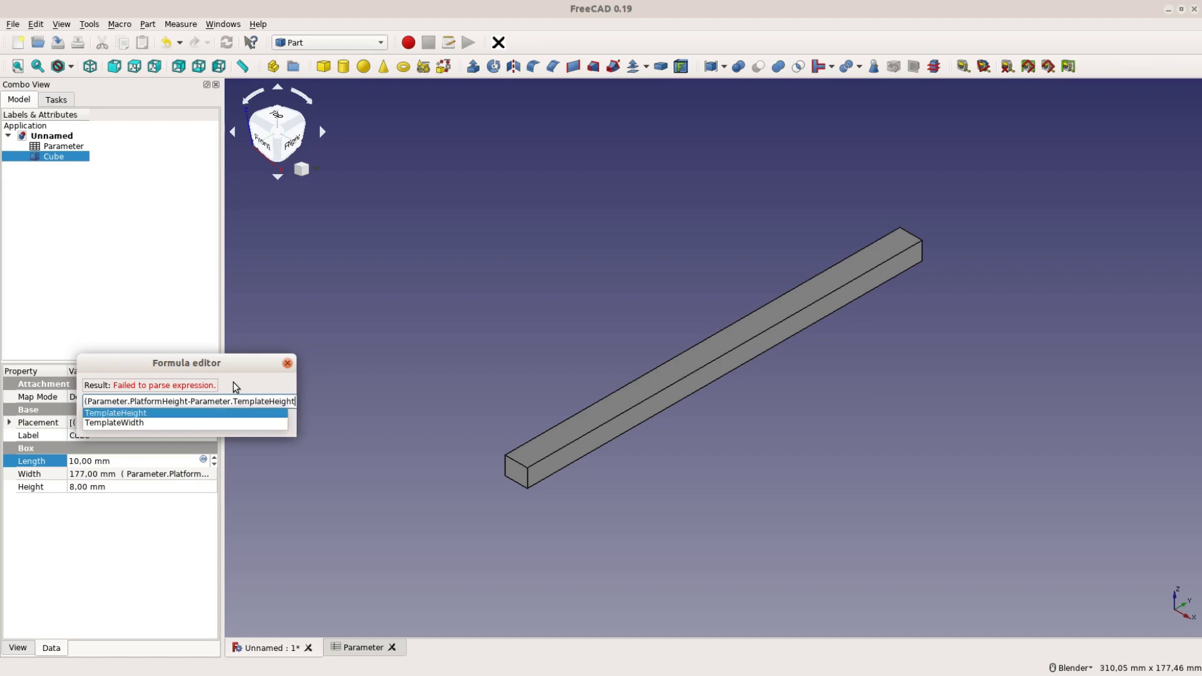
{"action": "type", "text": ")/2"}
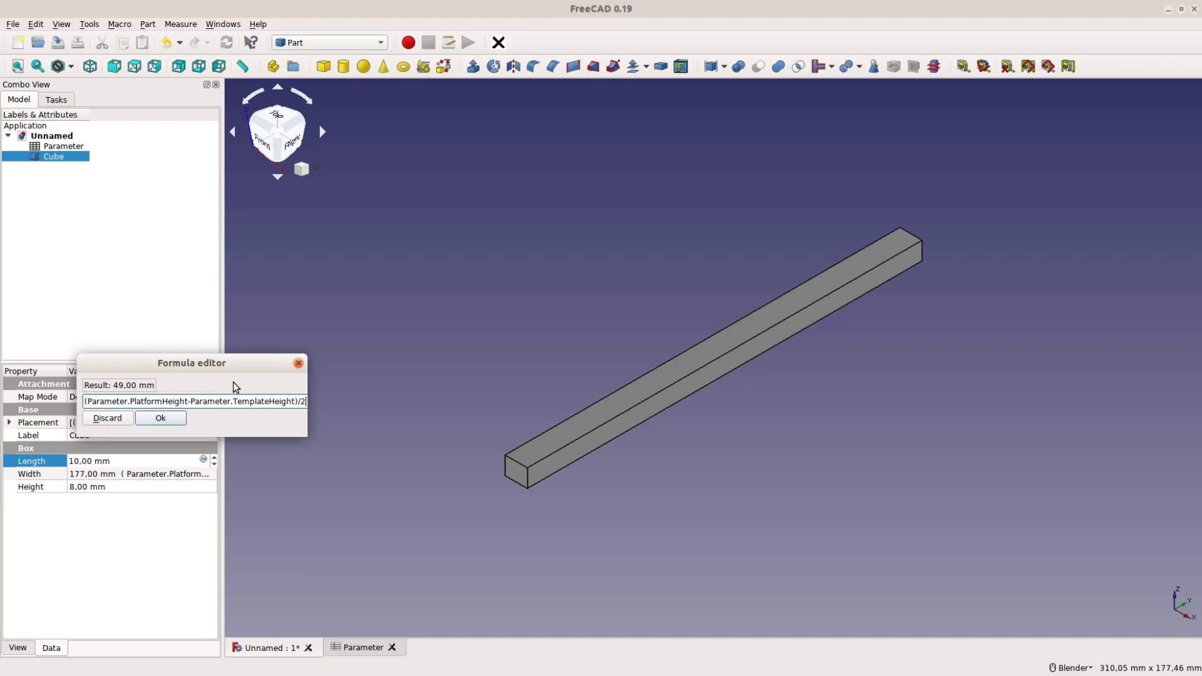
{"action": "left_click", "coordinate": [185, 415]}
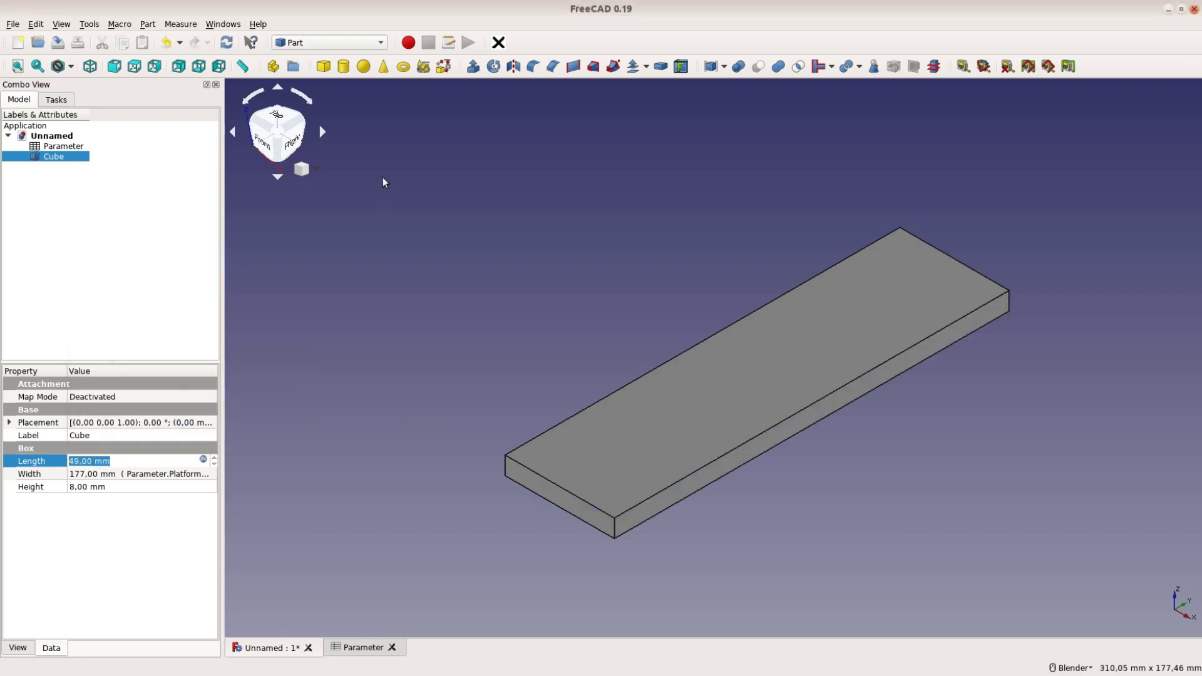
- Add a second box, Cube001, and reduce its Height to 8 mm
{"action": "left_click", "coordinate": [323, 67]}
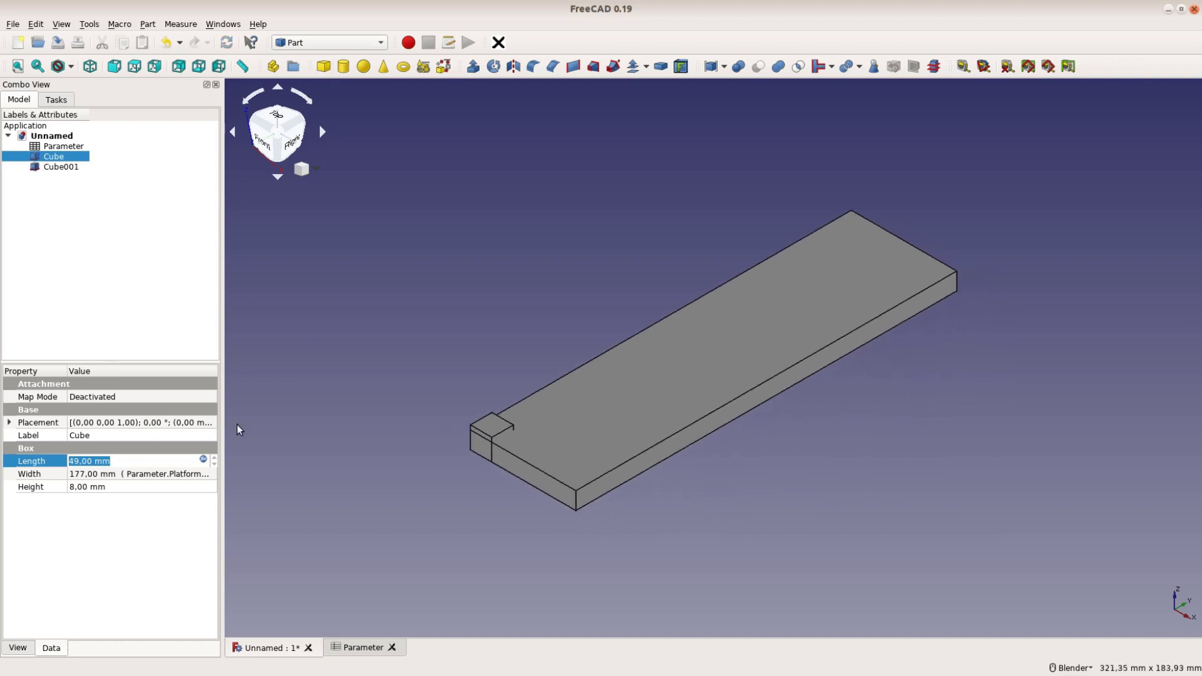
{"action": "left_click", "coordinate": [51, 168]}
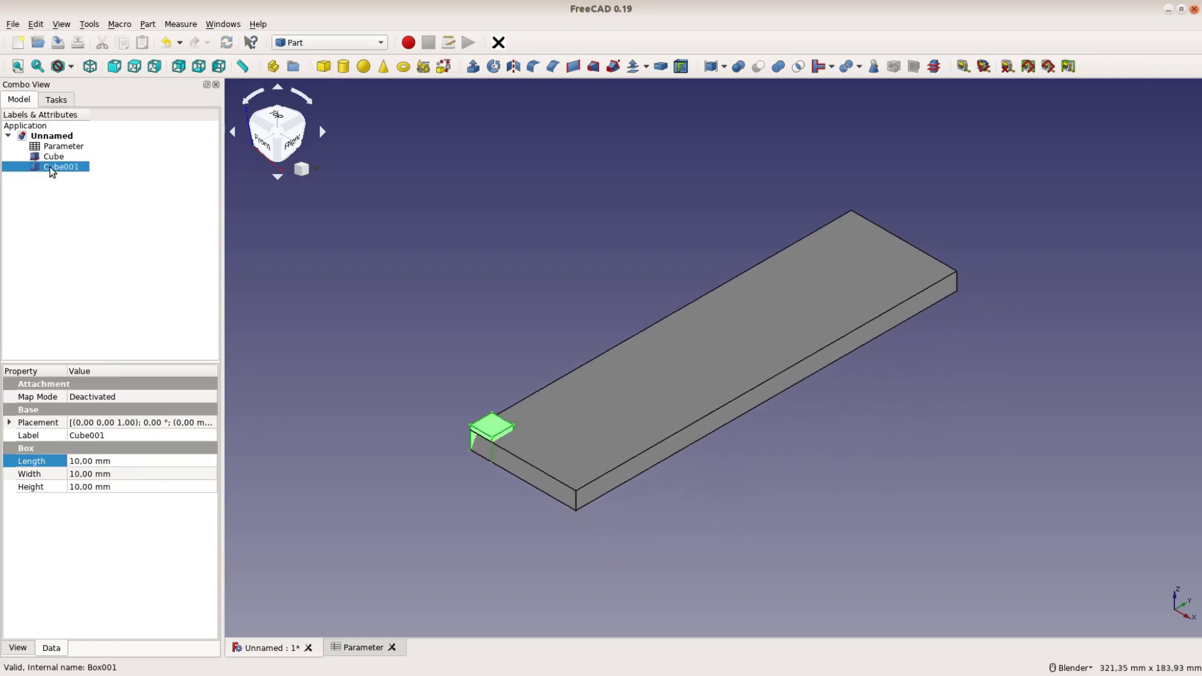
{"action": "left_click", "coordinate": [163, 484]}
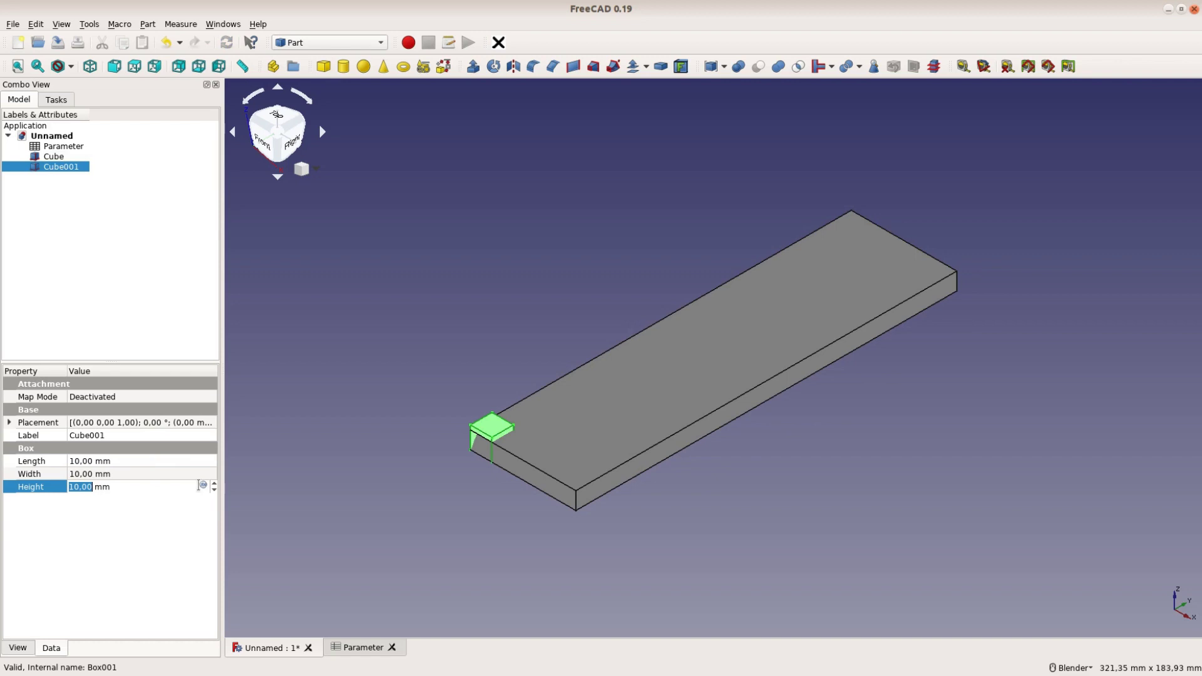
{"action": "left_click", "coordinate": [214, 491]}
{"action": "left_click", "coordinate": [214, 491]}
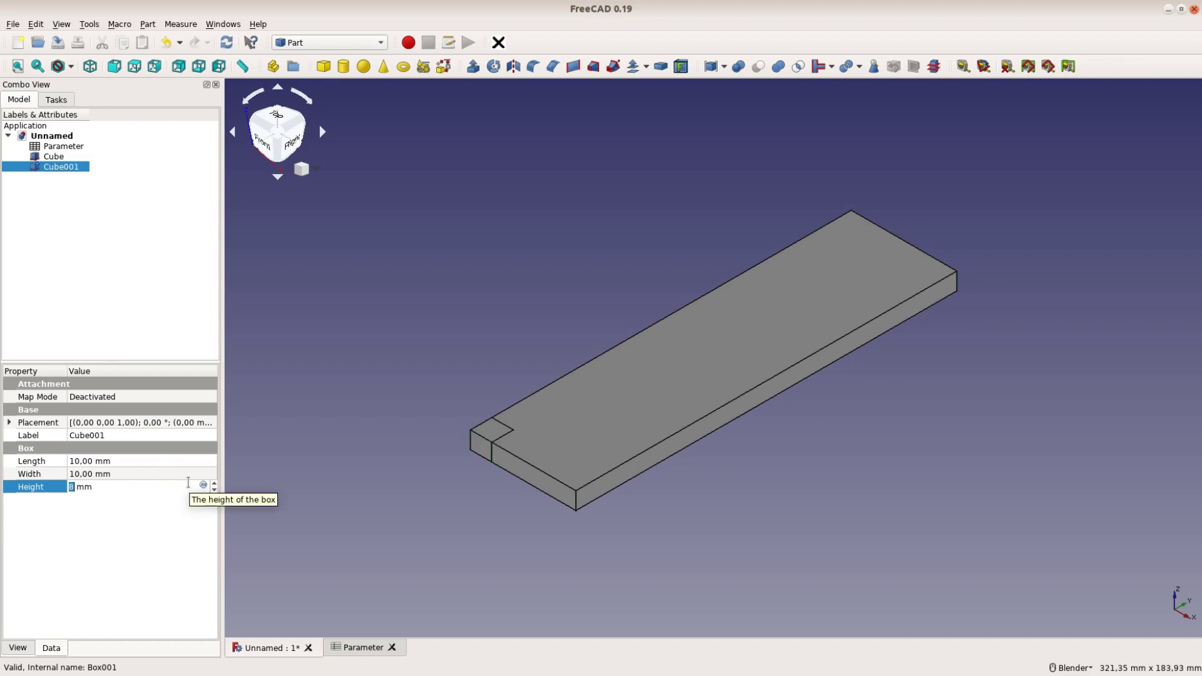
- Commit the 8 mm height and begin editing Cube001's Length value
{"action": "left_click", "coordinate": [156, 461]}
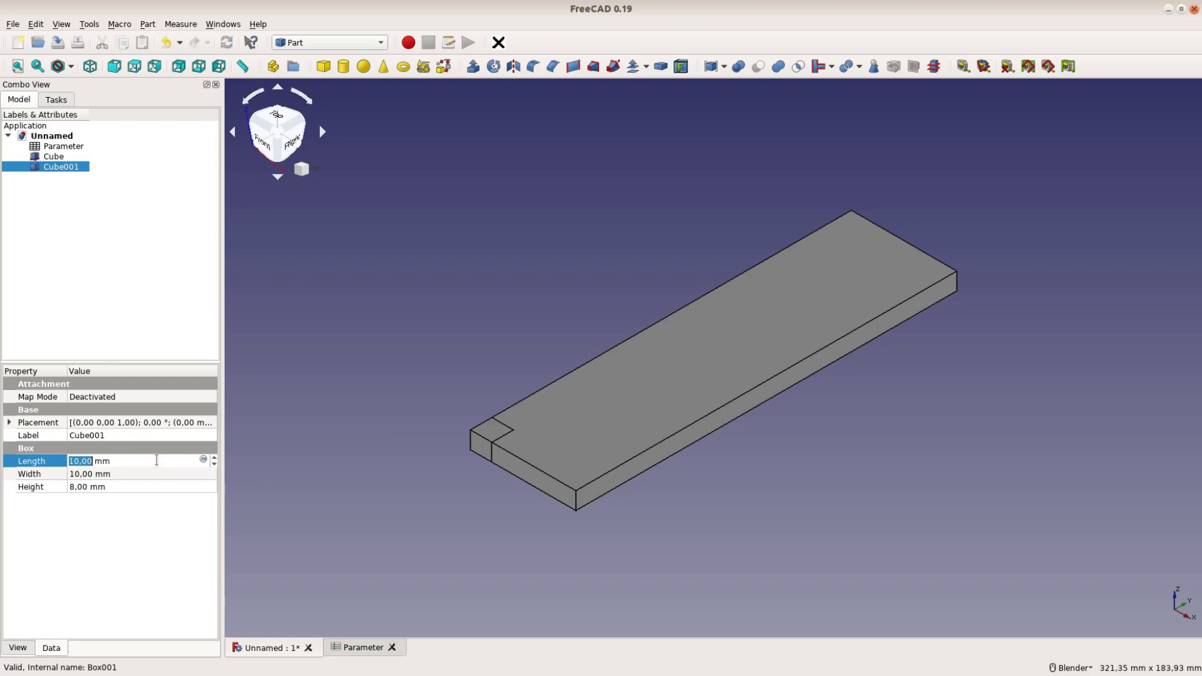
{"action": "left_click", "coordinate": [214, 459]}
{"action": "left_click", "coordinate": [213, 464]}
- Set Cube001's Length to Parameter.TemplateHeight, giving 49 mm
{"action": "left_click", "coordinate": [203, 459]}
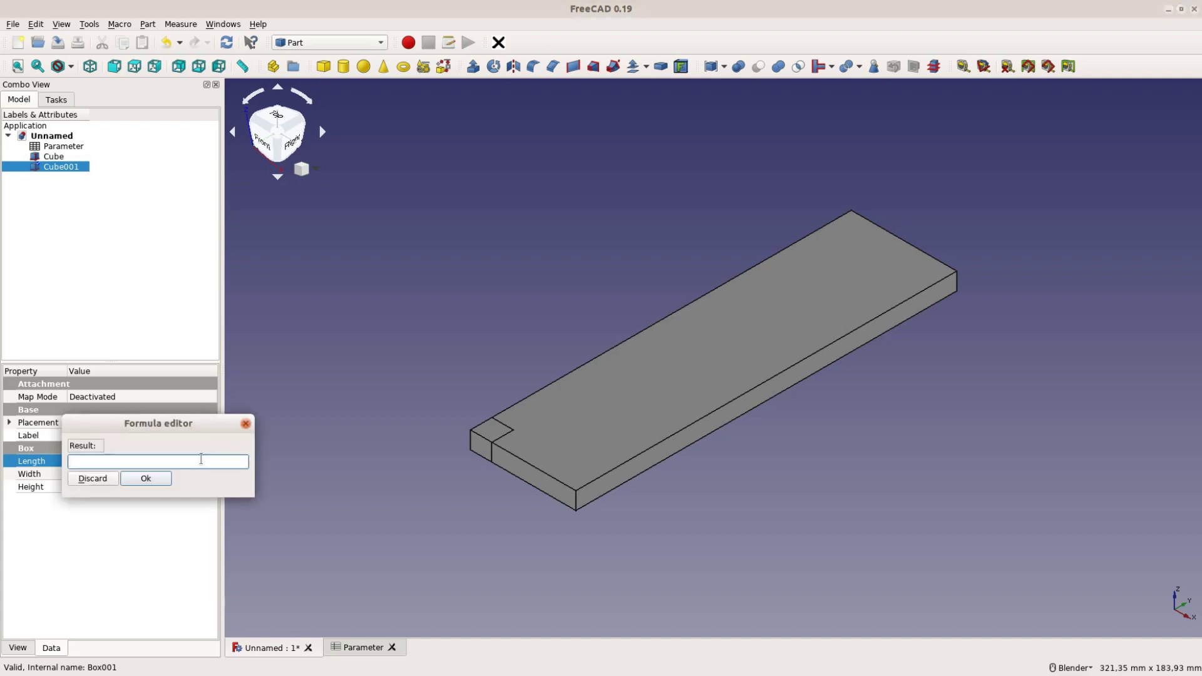
{"action": "type", "text": "Parameter."}
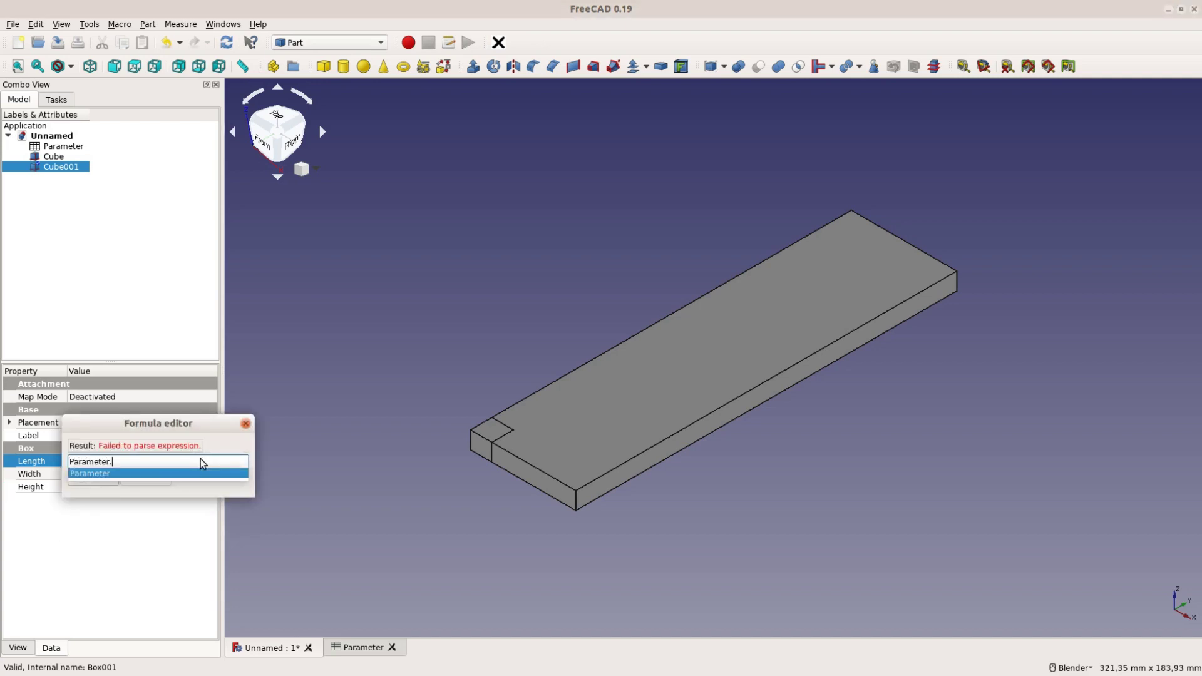
{"action": "type", "text": "Templ"}
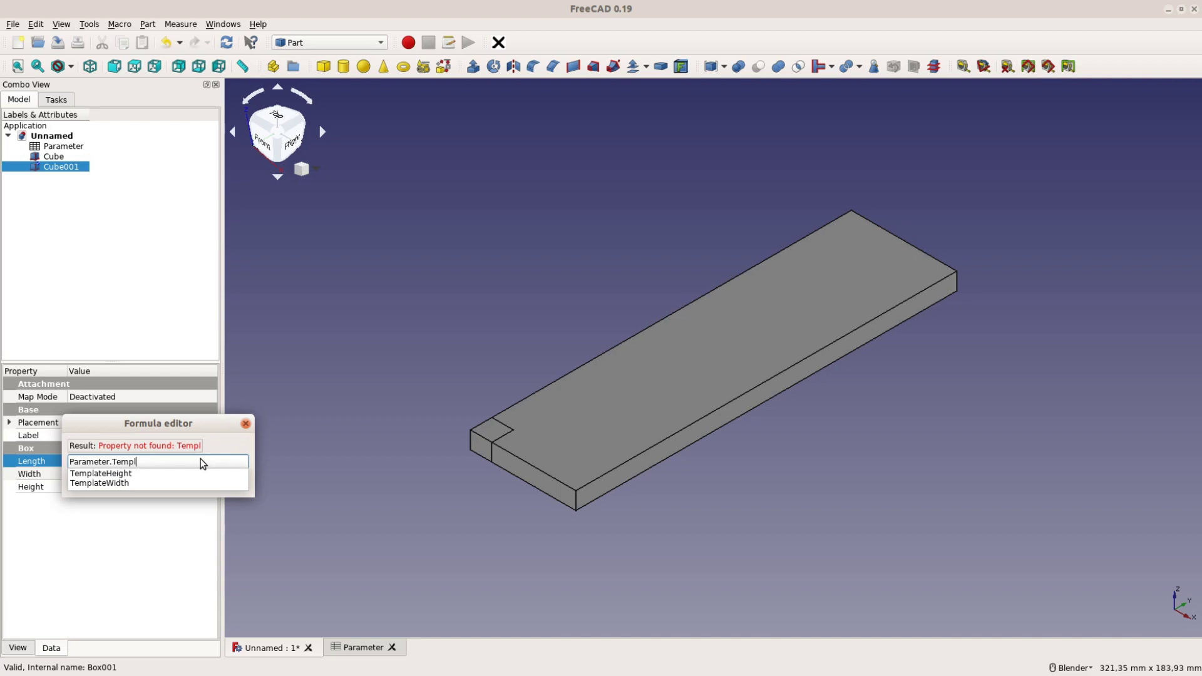
{"action": "key", "text": "Down"}
{"action": "key", "text": "Return"}
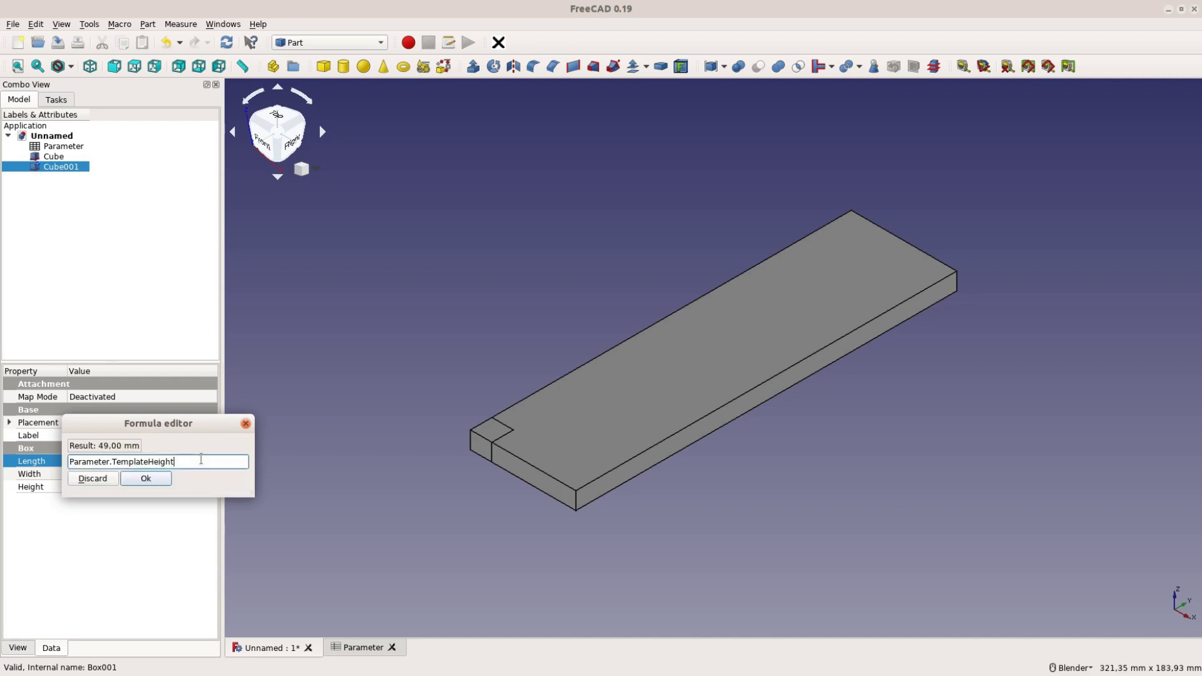
{"action": "key", "text": "Return"}
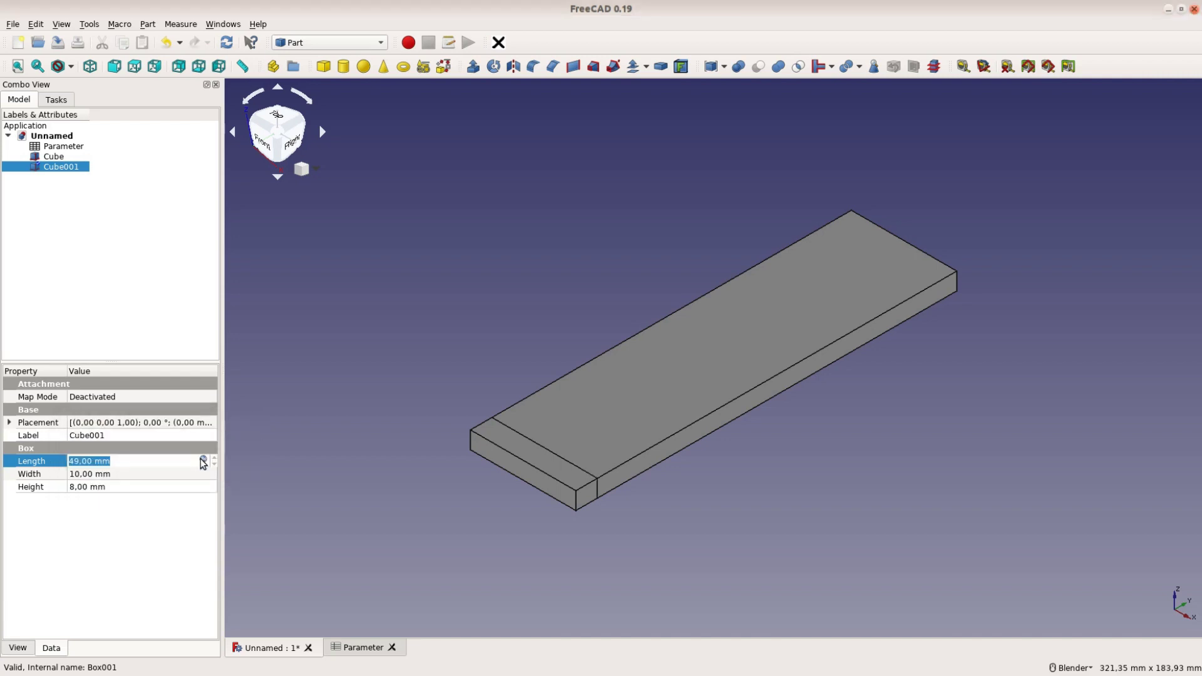
- Set Cube001's Width to (Parameter.PlatformWidth-Parameter.TemplateWidth)/2, giving 59 mm
{"action": "left_click", "coordinate": [175, 475]}
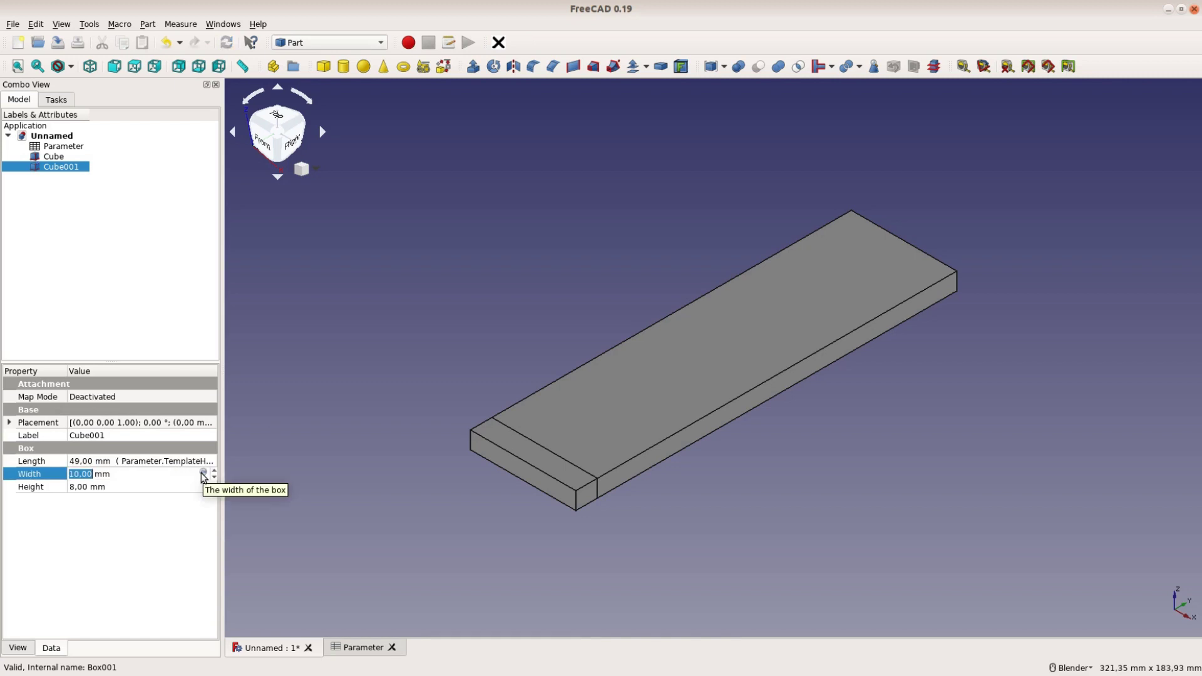
{"action": "left_click", "coordinate": [203, 473]}
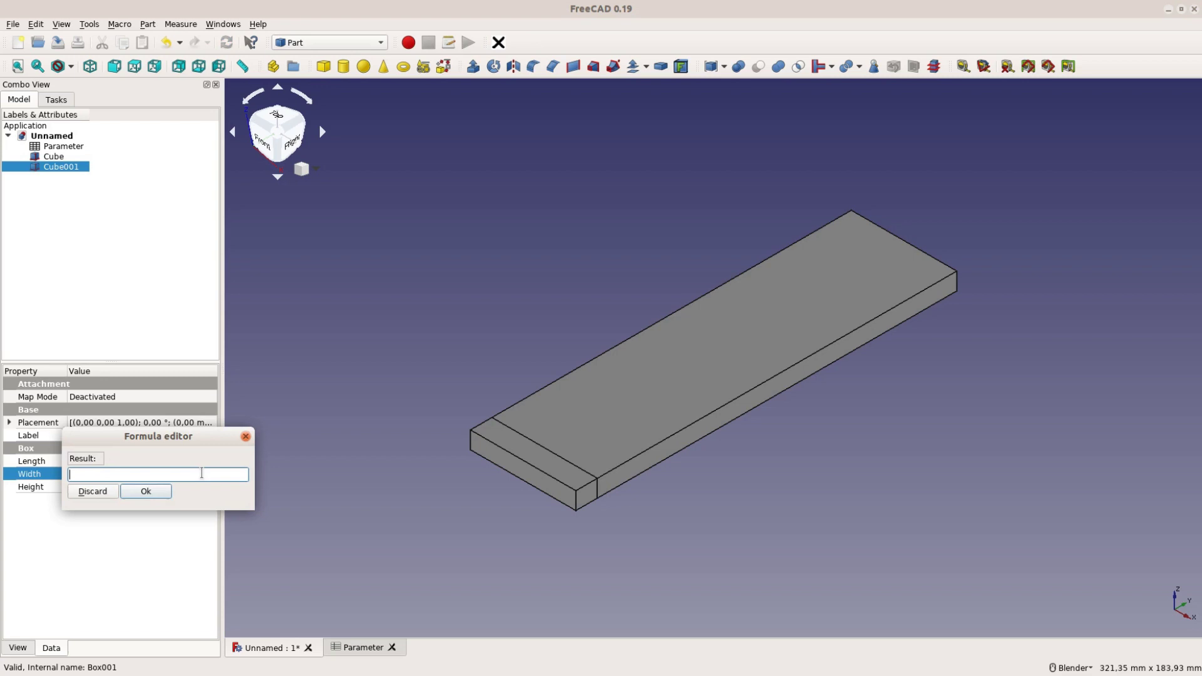
{"action": "type", "text": "(Parameter."}
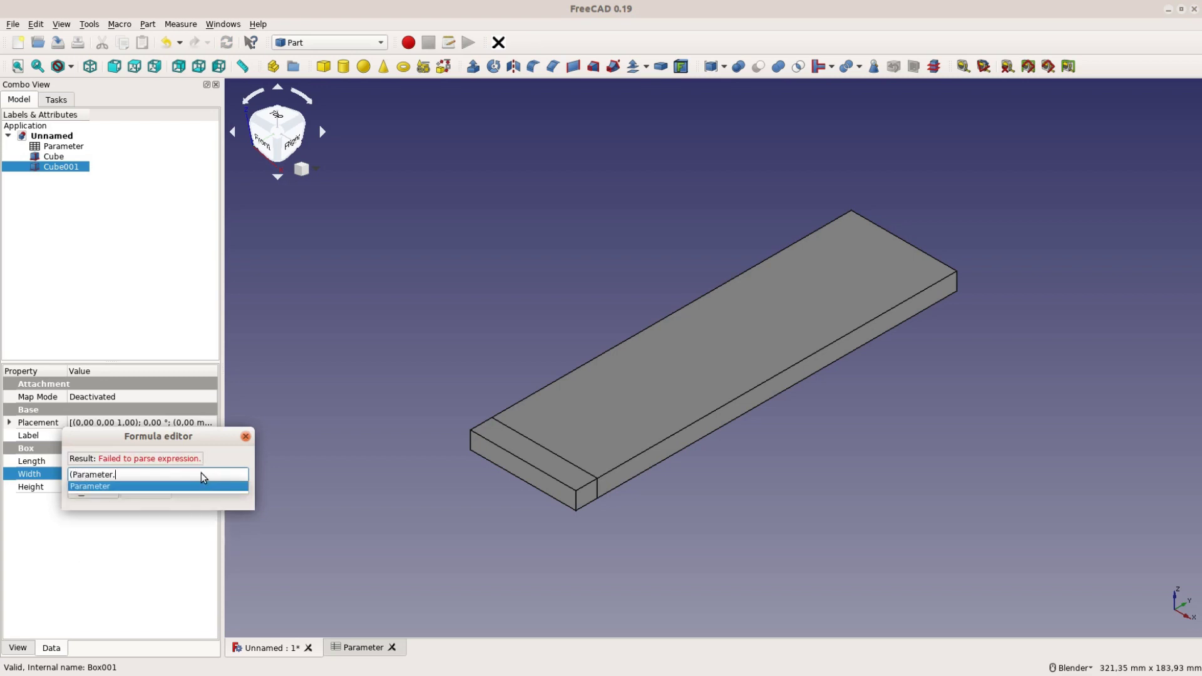
{"action": "type", "text": "PlatformWidth"}
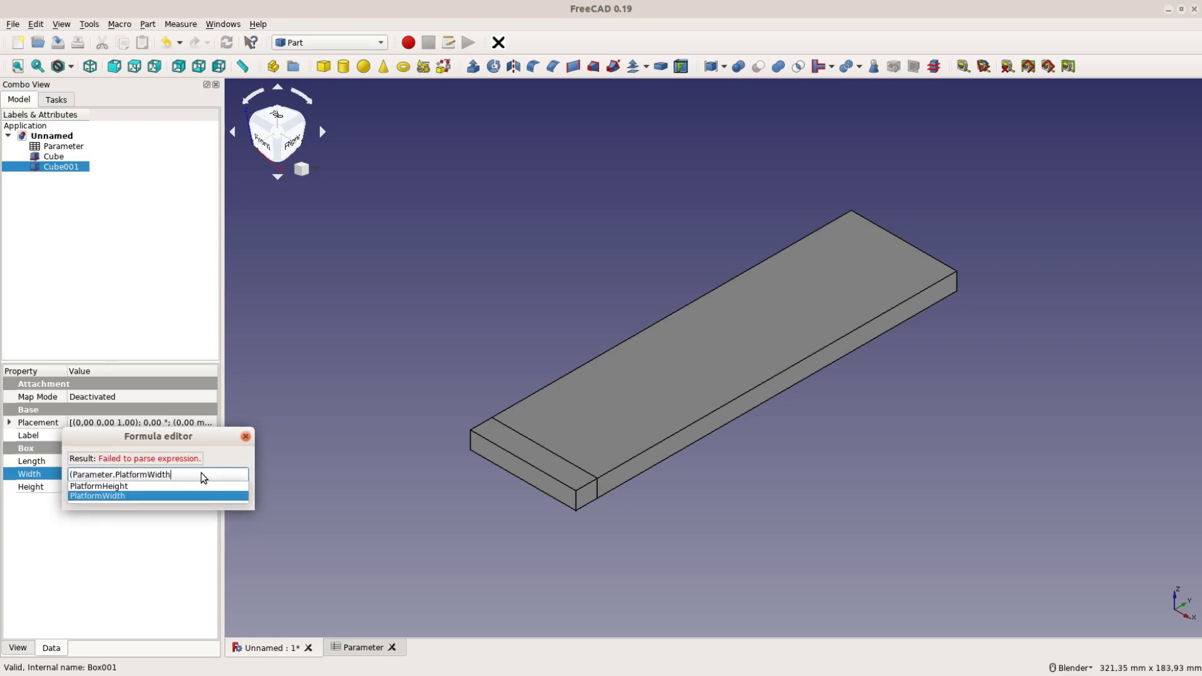
{"action": "type", "text": "-Parameter."}
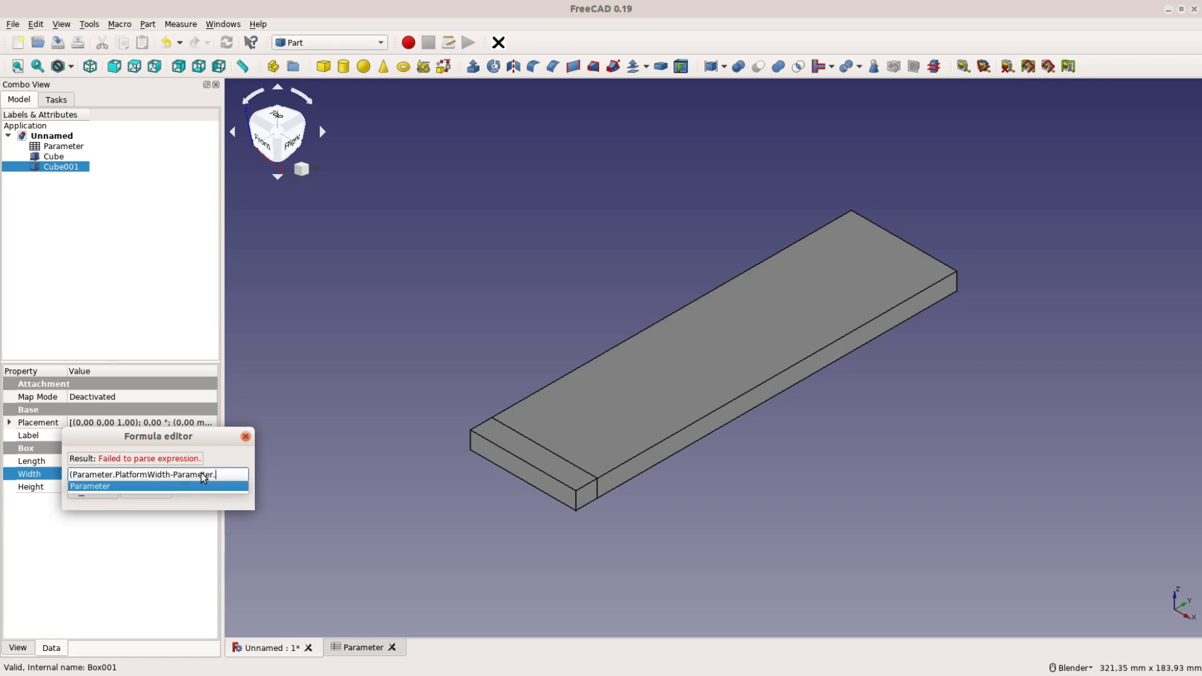
{"action": "type", "text": "Te"}
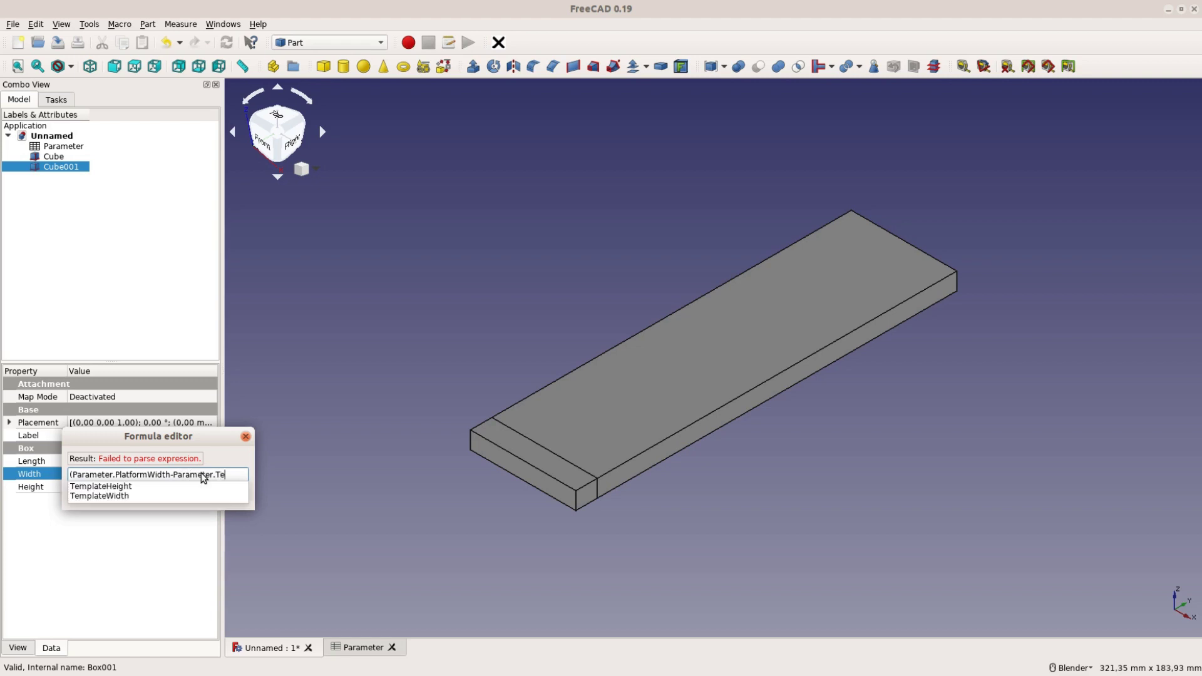
{"action": "key", "text": "Down"}
{"action": "key", "text": "Down"}
{"action": "key", "text": "Return"}
{"action": "type", "text": ")/2"}
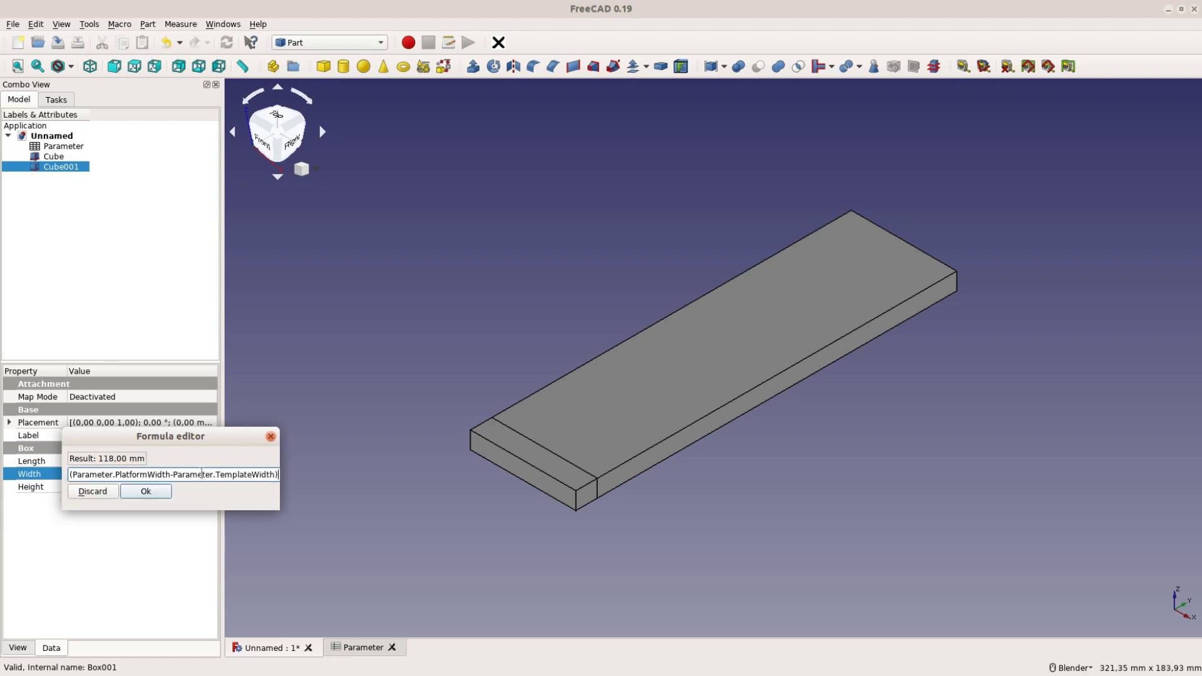
{"action": "key", "text": "Return"}
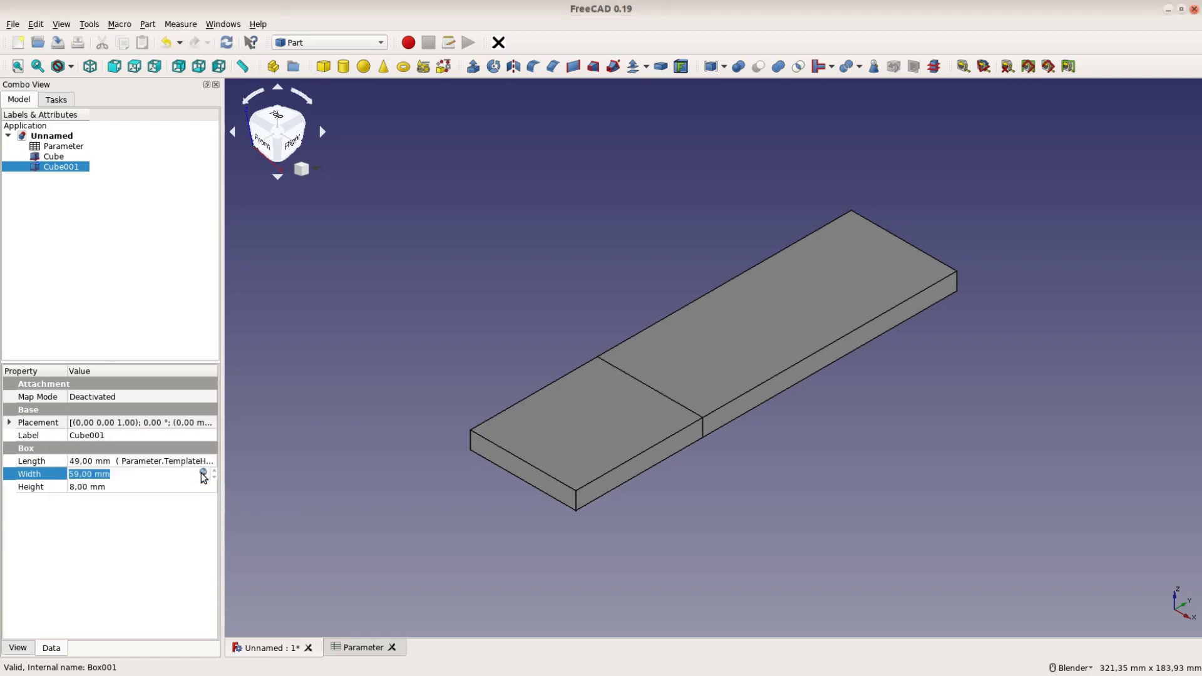
{"action": "left_click", "coordinate": [9, 423]}
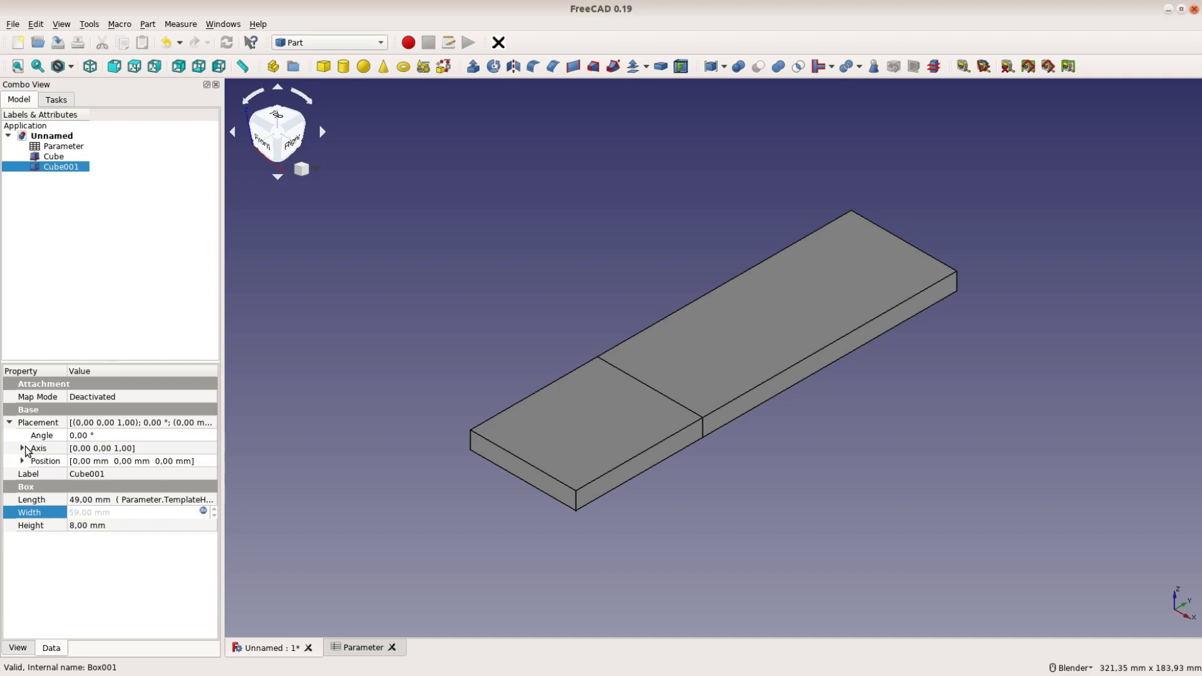
- Set Cube001's x position to (Parameter.PlatformHeight-Parameter.TemplateHeight)/2, shifting it 49 mm into an L shape
{"action": "left_click", "coordinate": [22, 460]}
{"action": "left_click", "coordinate": [107, 474]}
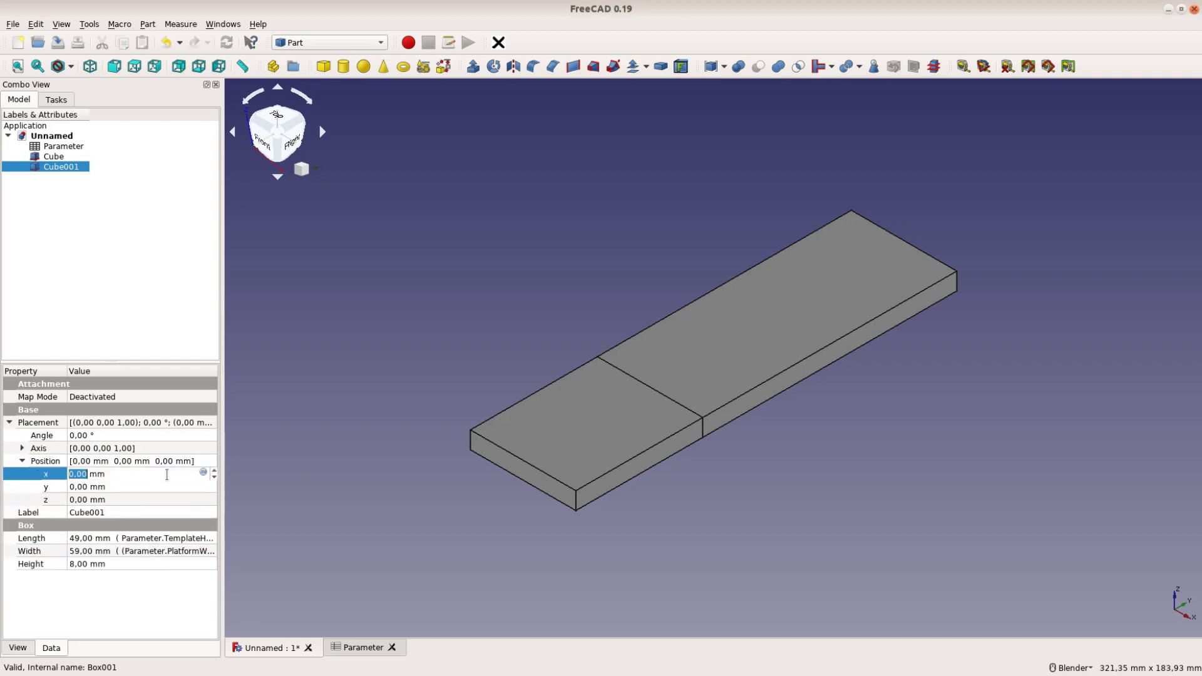
{"action": "left_click", "coordinate": [203, 473]}
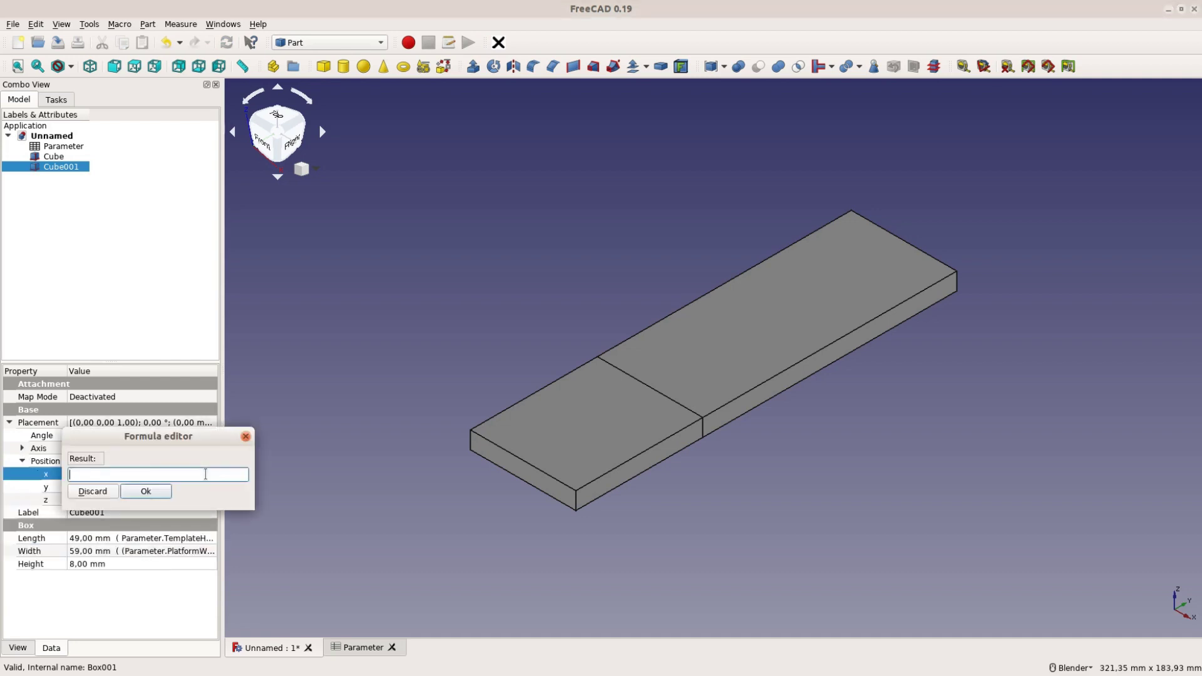
{"action": "type", "text": "(Para"}
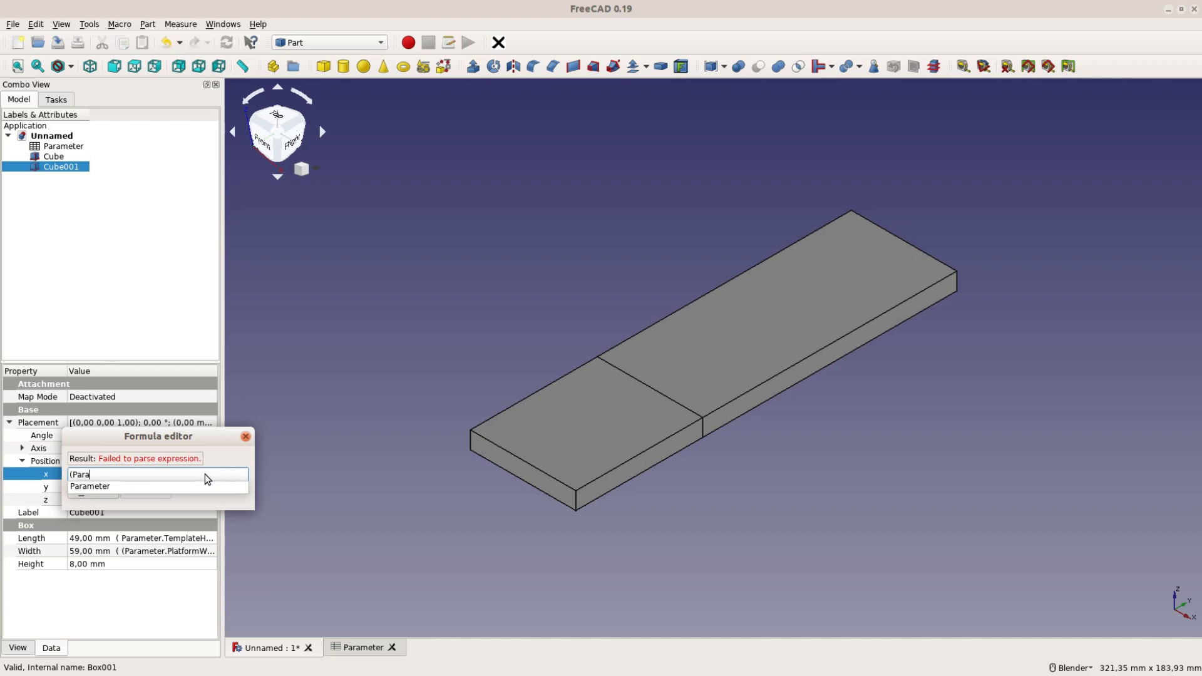
{"action": "type", "text": "meter.Templ"}
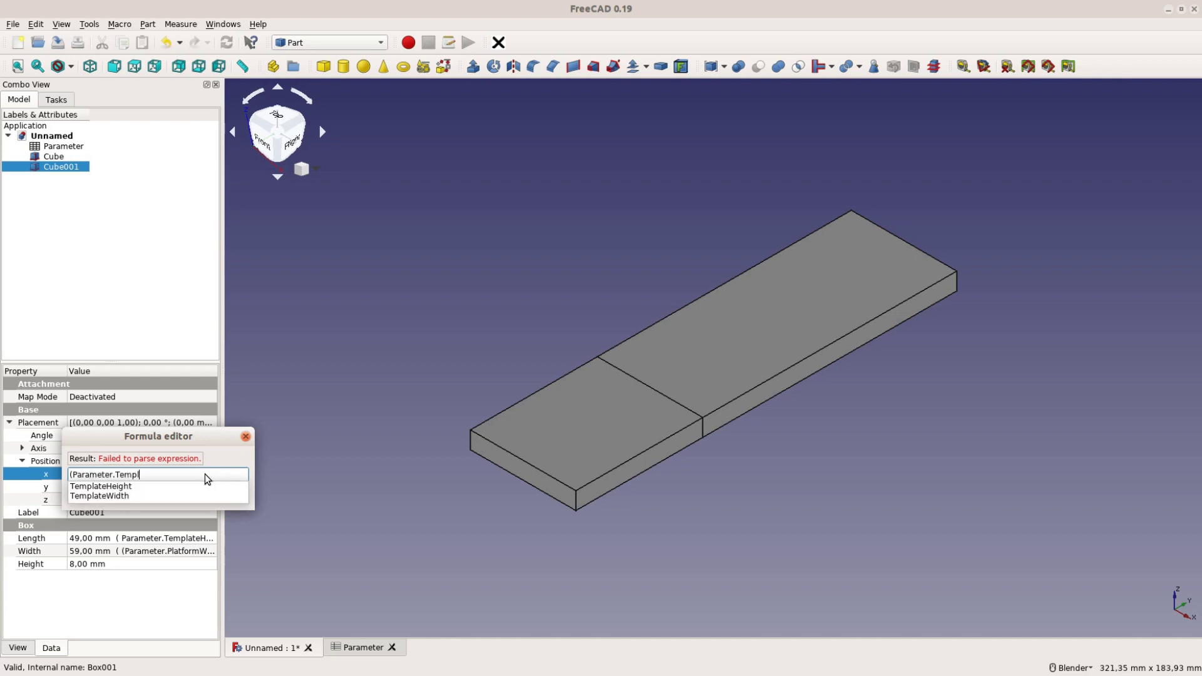
{"action": "key", "text": "Down"}
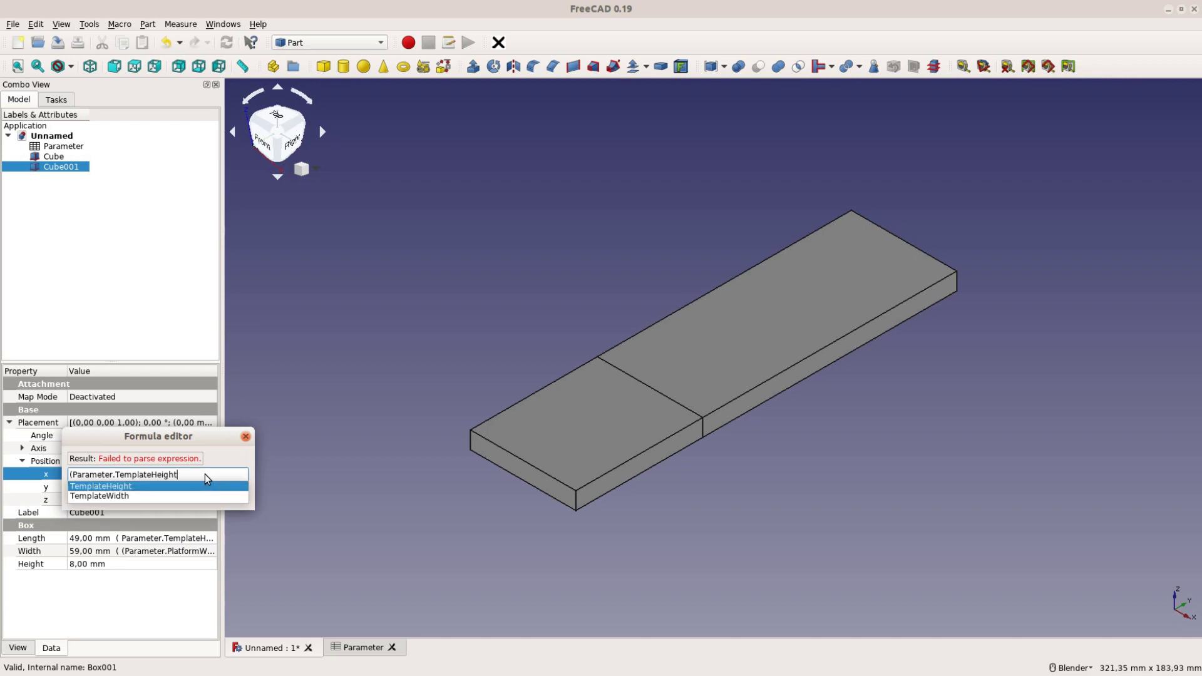
{"action": "type", "text": "-"}
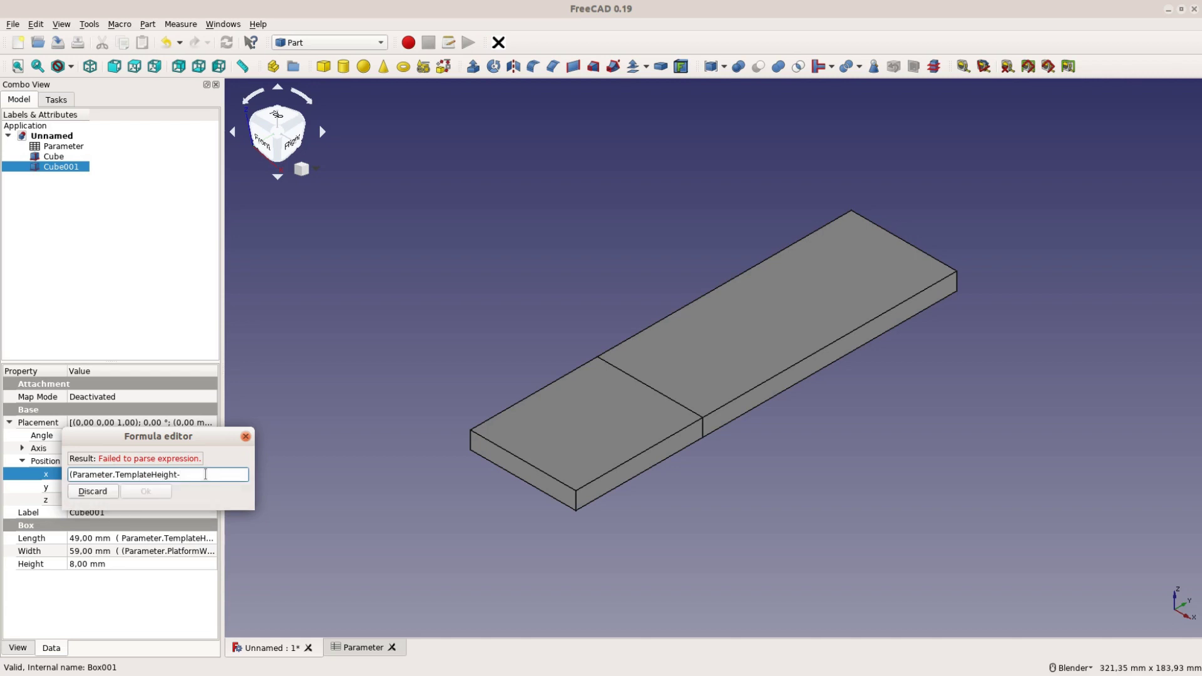
{"action": "key", "text": "BackSpace"}
{"action": "key", "text": "BackSpace"}
{"action": "key", "text": "BackSpace"}
{"action": "key", "text": "BackSpace"}
{"action": "key", "text": "BackSpace"}
{"action": "key", "text": "BackSpace"}
{"action": "key", "text": "BackSpace"}
{"action": "key", "text": "BackSpace"}
{"action": "key", "text": "BackSpace"}
{"action": "key", "text": "BackSpace"}
{"action": "key", "text": "BackSpace"}
{"action": "key", "text": "BackSpace"}
{"action": "key", "text": "BackSpace"}
{"action": "key", "text": "BackSpace"}
{"action": "key", "text": "BackSpace"}
{"action": "type", "text": "Pl"}
{"action": "key", "text": "Down"}
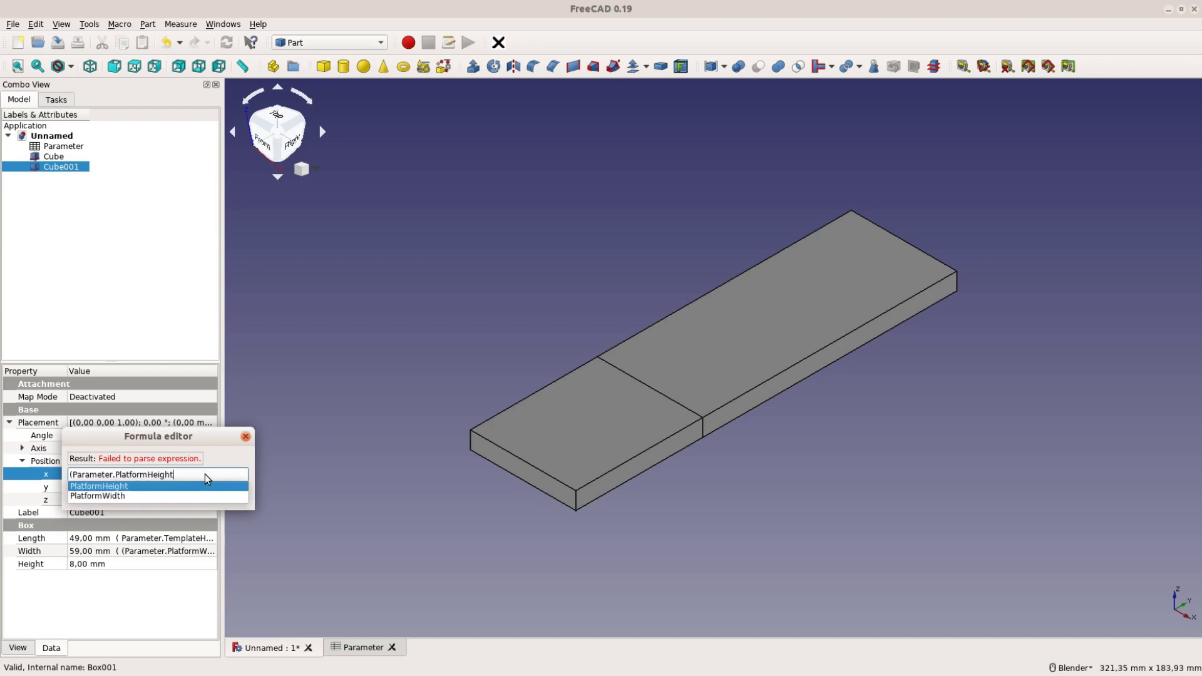
{"action": "type", "text": "-Parameter."}
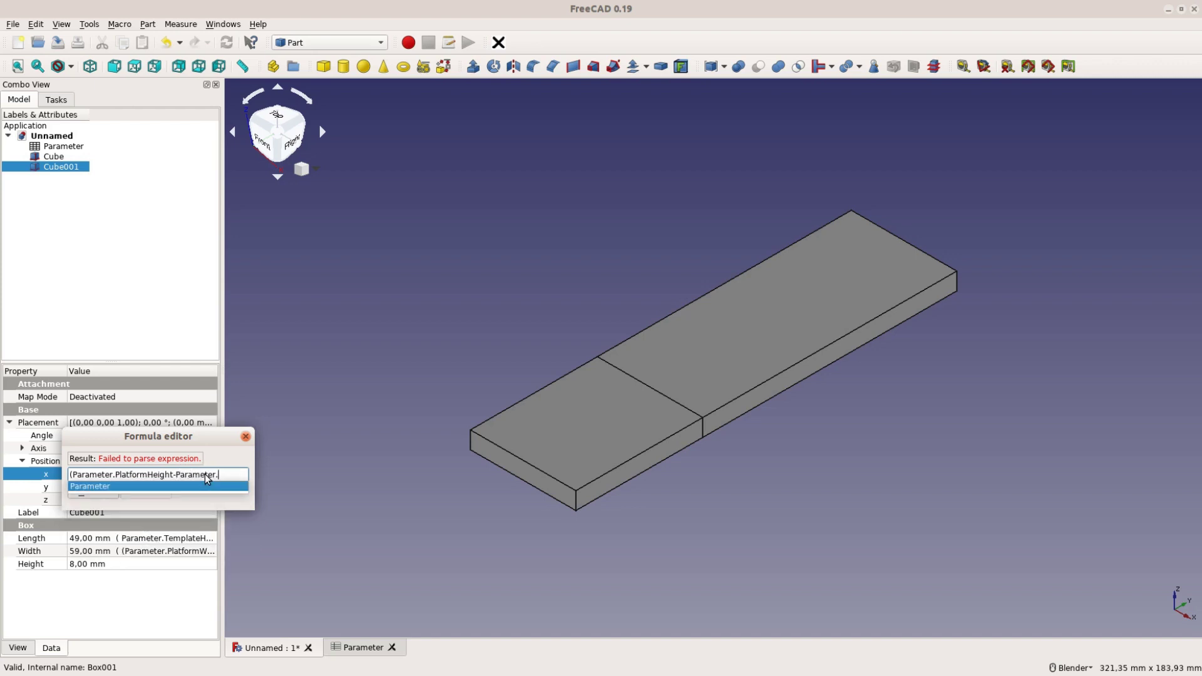
{"action": "type", "text": "Te"}
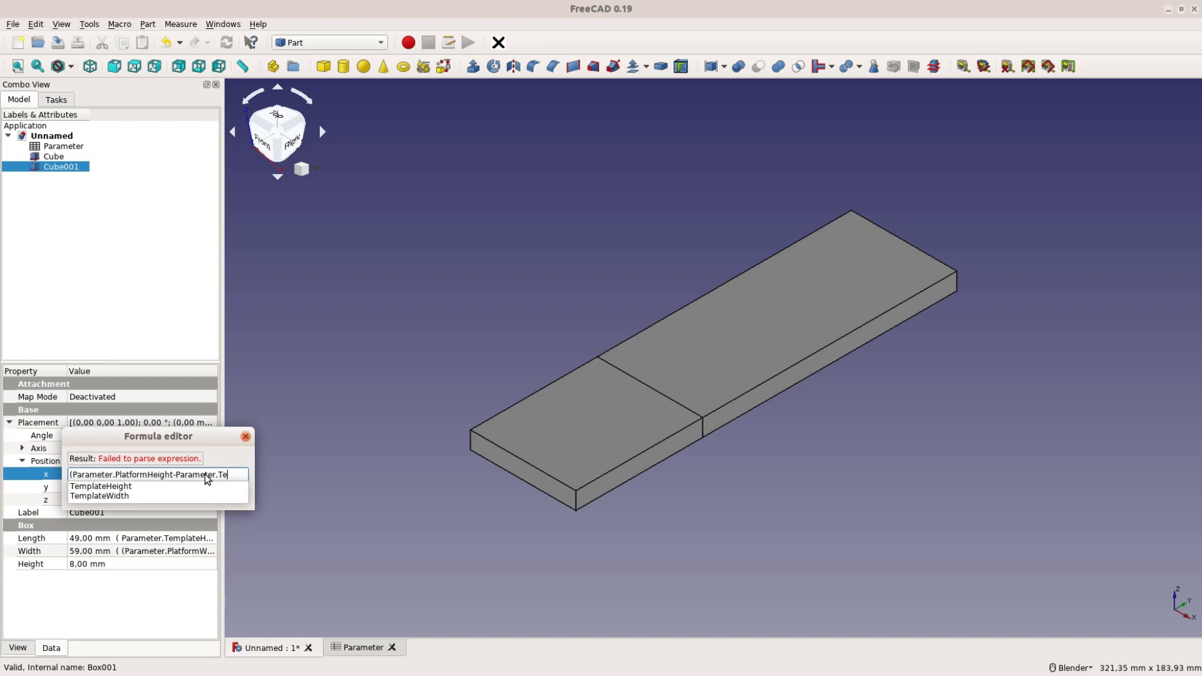
{"action": "key", "text": "Down"}
{"action": "type", "text": ")"}
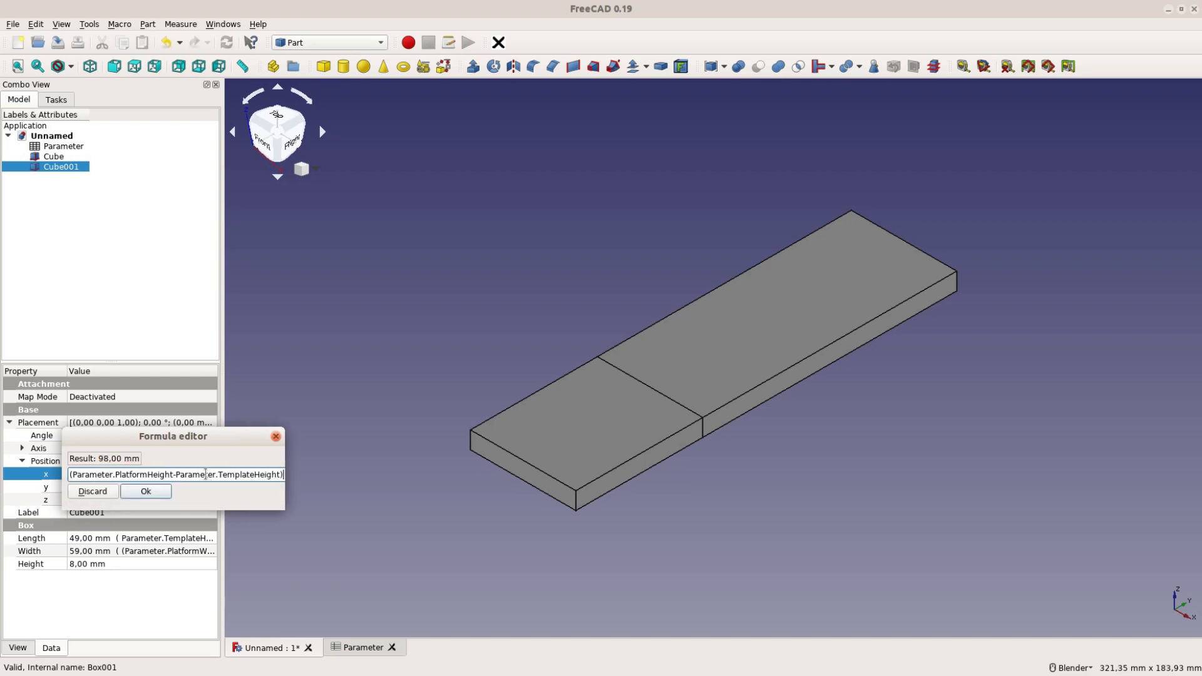
{"action": "type", "text": "/2"}
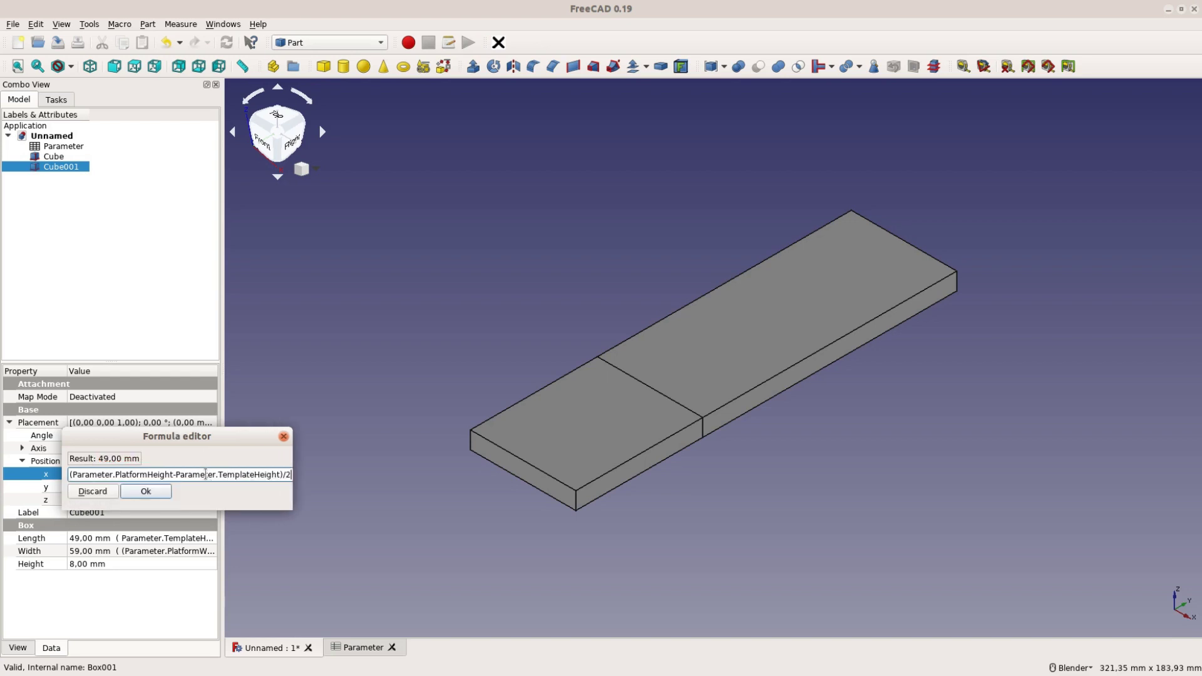
{"action": "key", "text": "Return"}
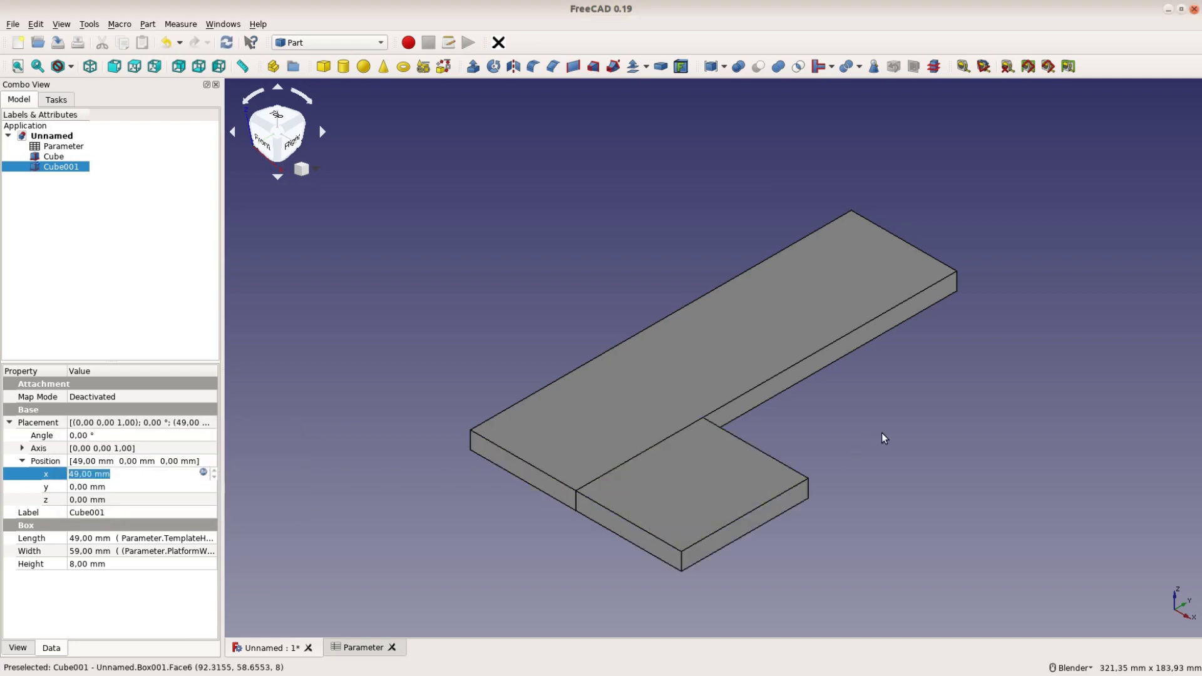
{"action": "middle_click_drag", "start_coordinate": [882, 435], "coordinate": [746, 371], "text": "shift"}
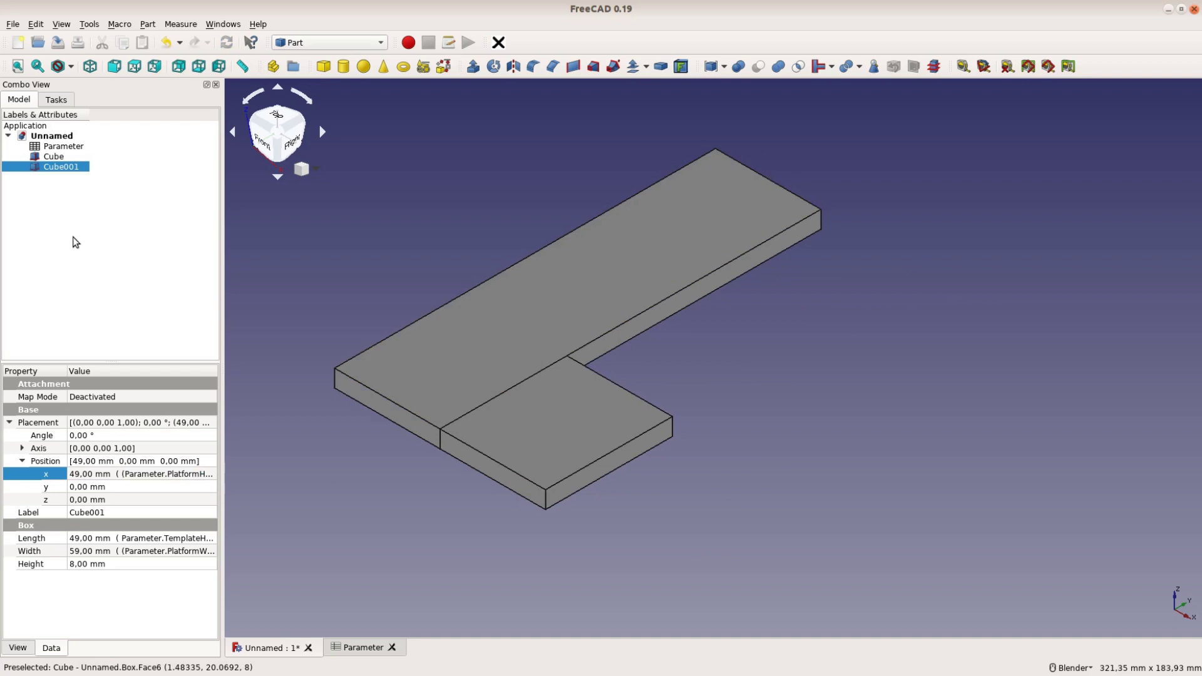
- Switch to the Draft workbench and create a clone of Cube001
{"action": "left_click", "coordinate": [350, 43]}
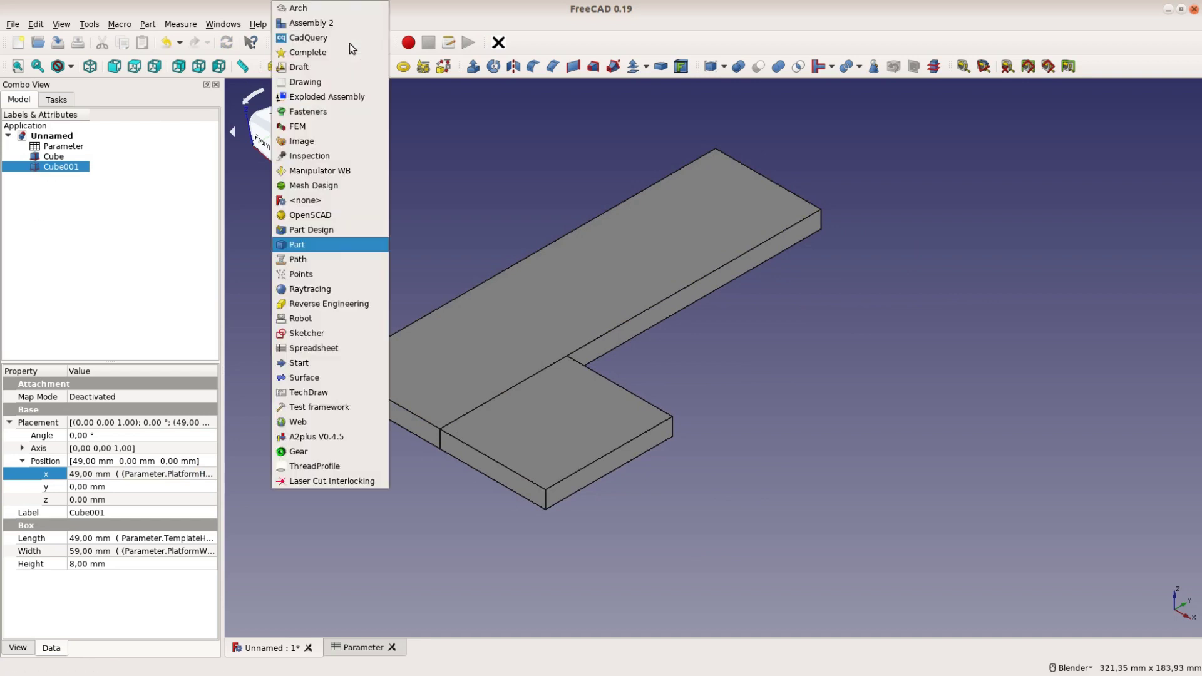
{"action": "left_click", "coordinate": [344, 67]}
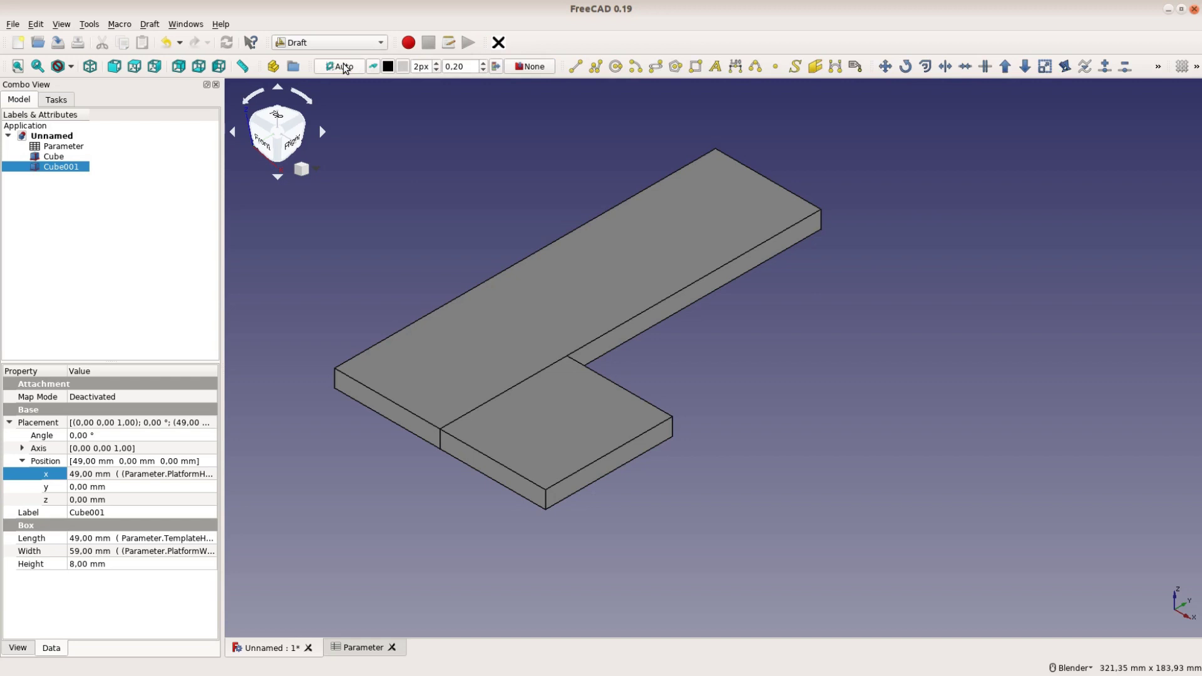
{"action": "left_click", "coordinate": [150, 26]}
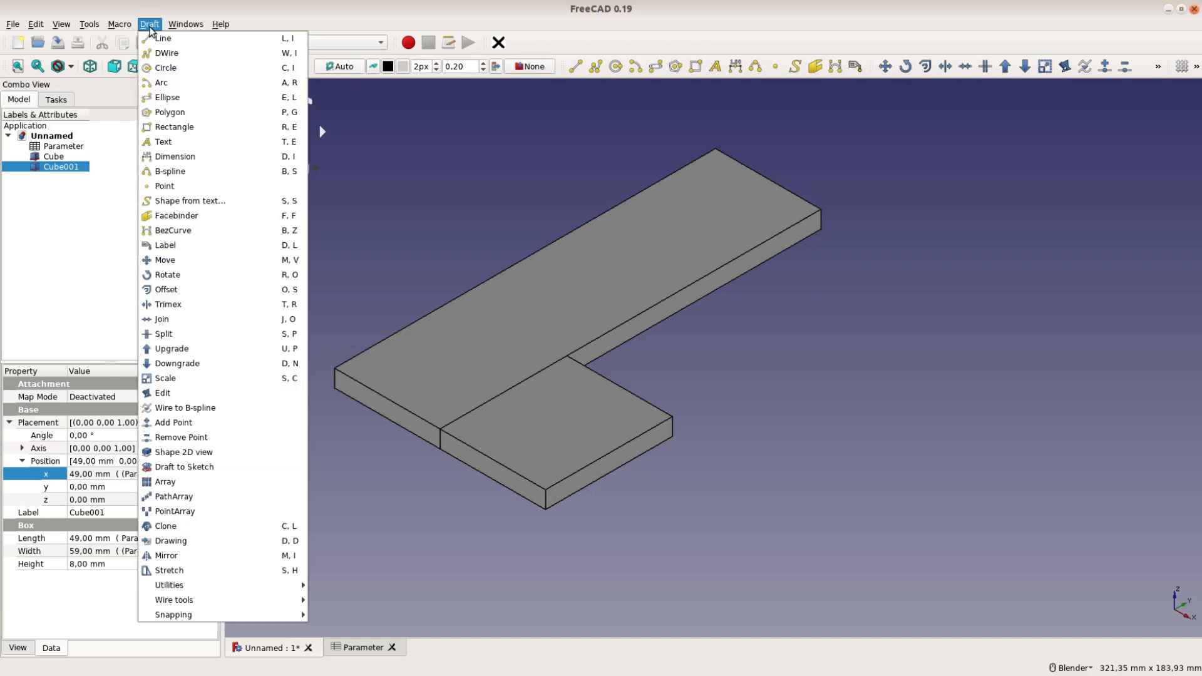
{"action": "left_click", "coordinate": [220, 526]}
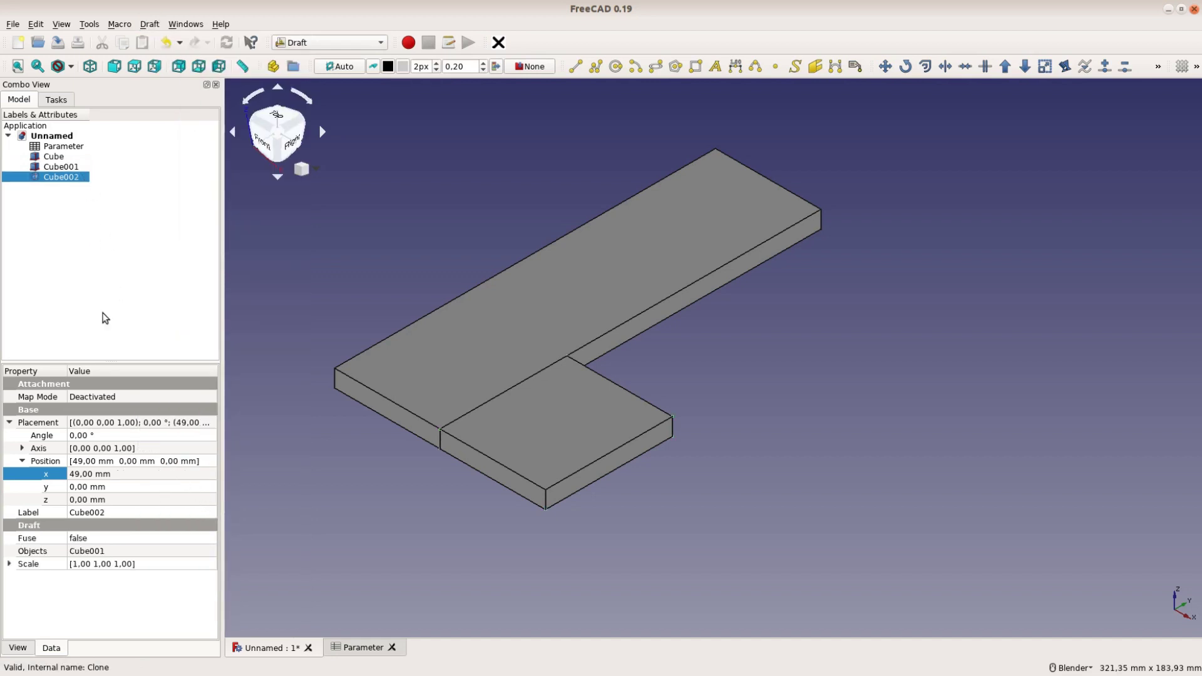
- Link the clone's x position to Cube001.Placement.Base.x, giving 49 mm
{"action": "left_click", "coordinate": [137, 476]}
{"action": "left_click", "coordinate": [203, 472]}
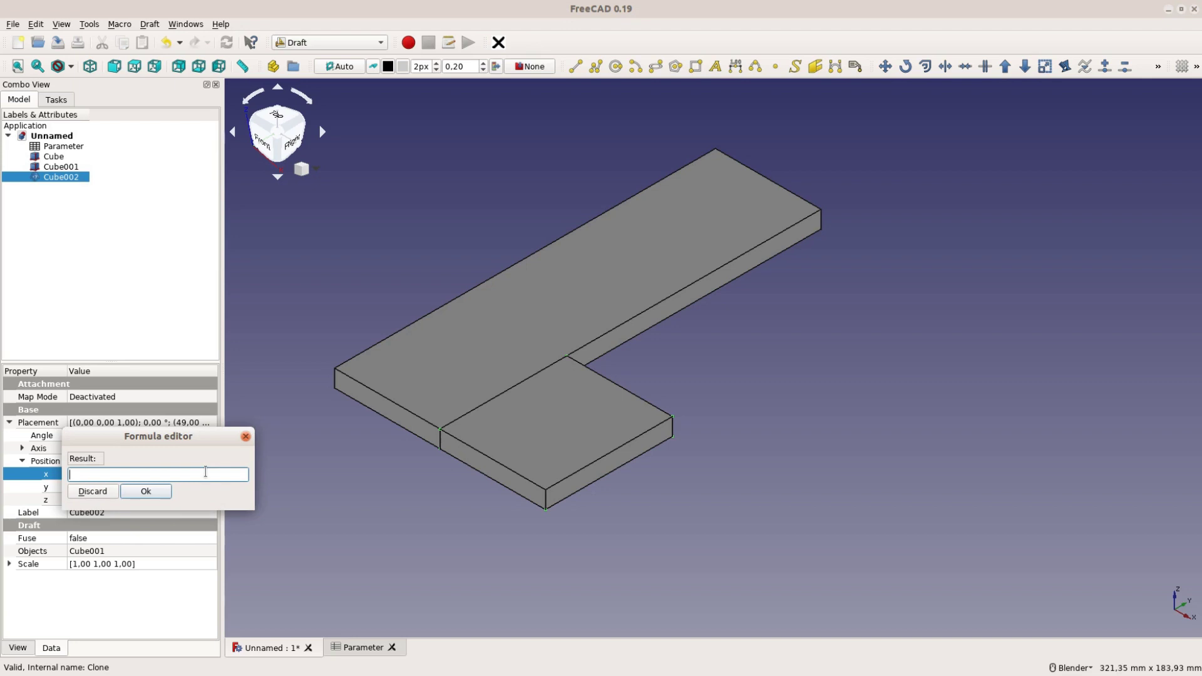
{"action": "type", "text": "Cu"}
{"action": "key", "text": "Down"}
{"action": "key", "text": "Down"}
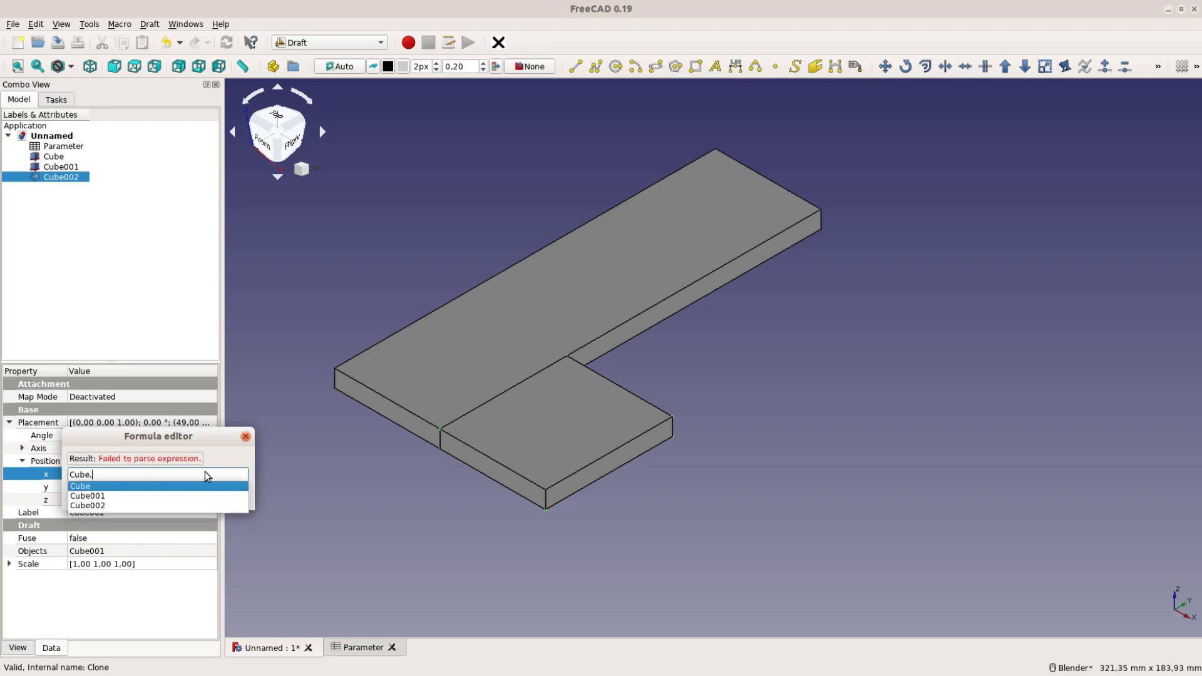
{"action": "type", "text": "."}
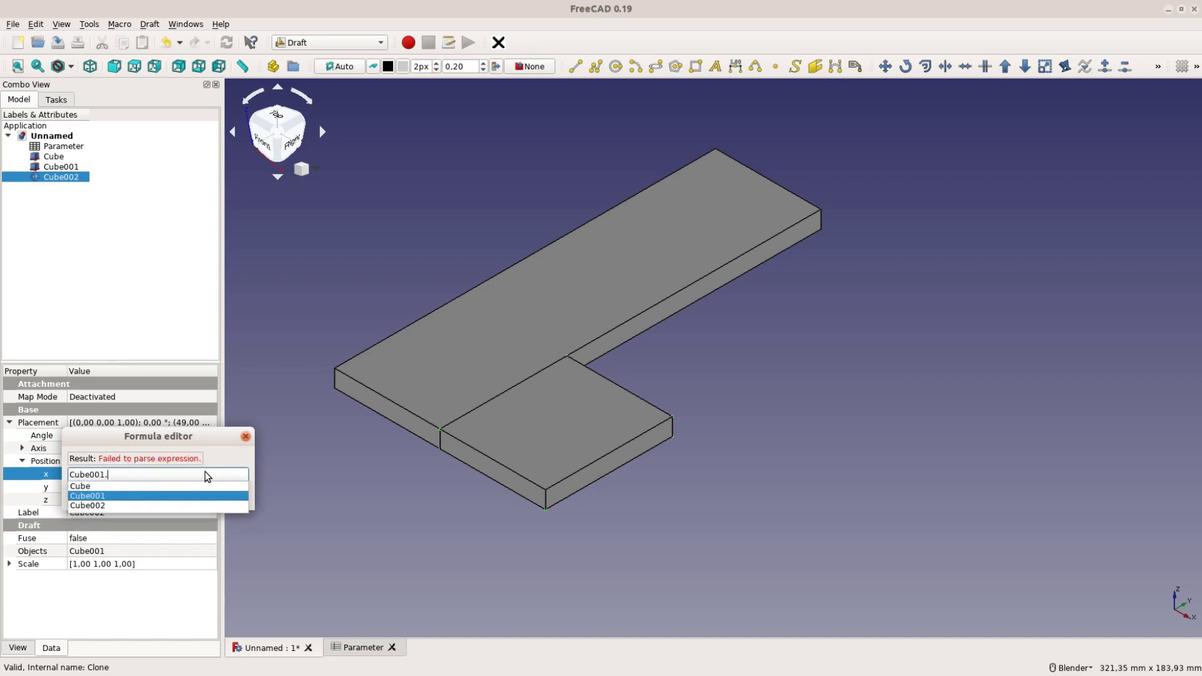
{"action": "type", "text": "P"}
{"action": "key", "text": "Down"}
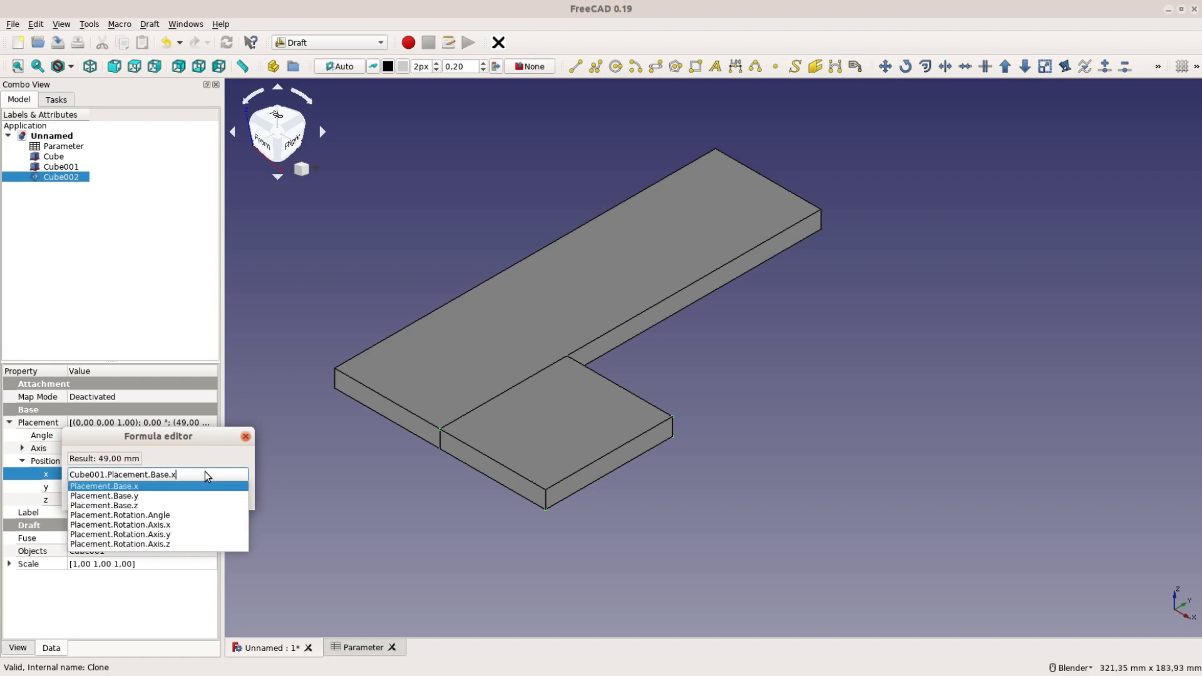
{"action": "key", "text": "Return"}
{"action": "key", "text": "Return"}
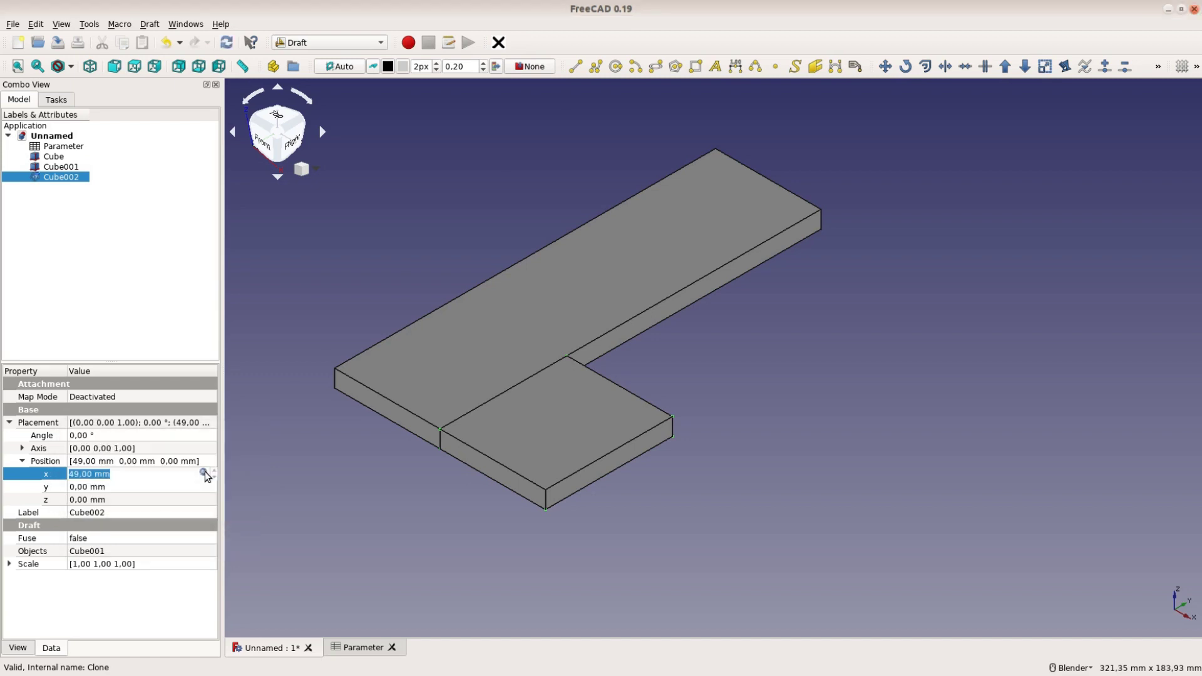
{"action": "left_click", "coordinate": [161, 489]}
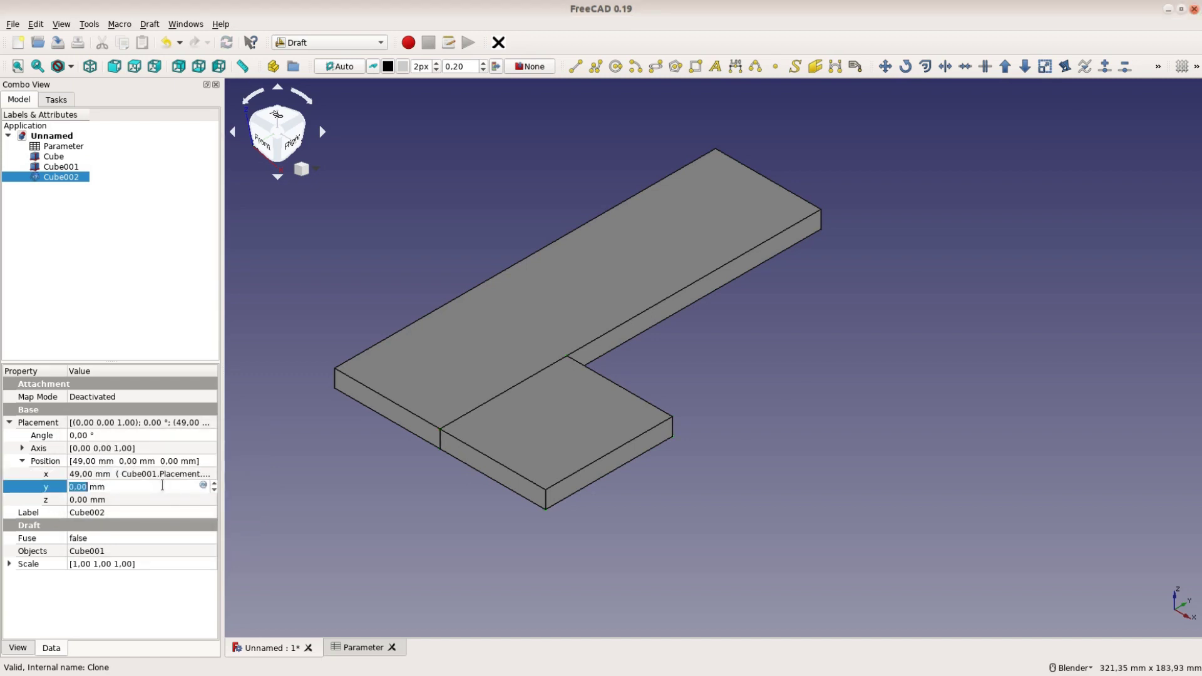
- Set the clone's y position to (Parameter.PlatformWidth-Parameter.TemplateWidth)/2+Parameter.TemplateWidth, placing it at 118 mm
{"action": "left_click", "coordinate": [204, 486]}
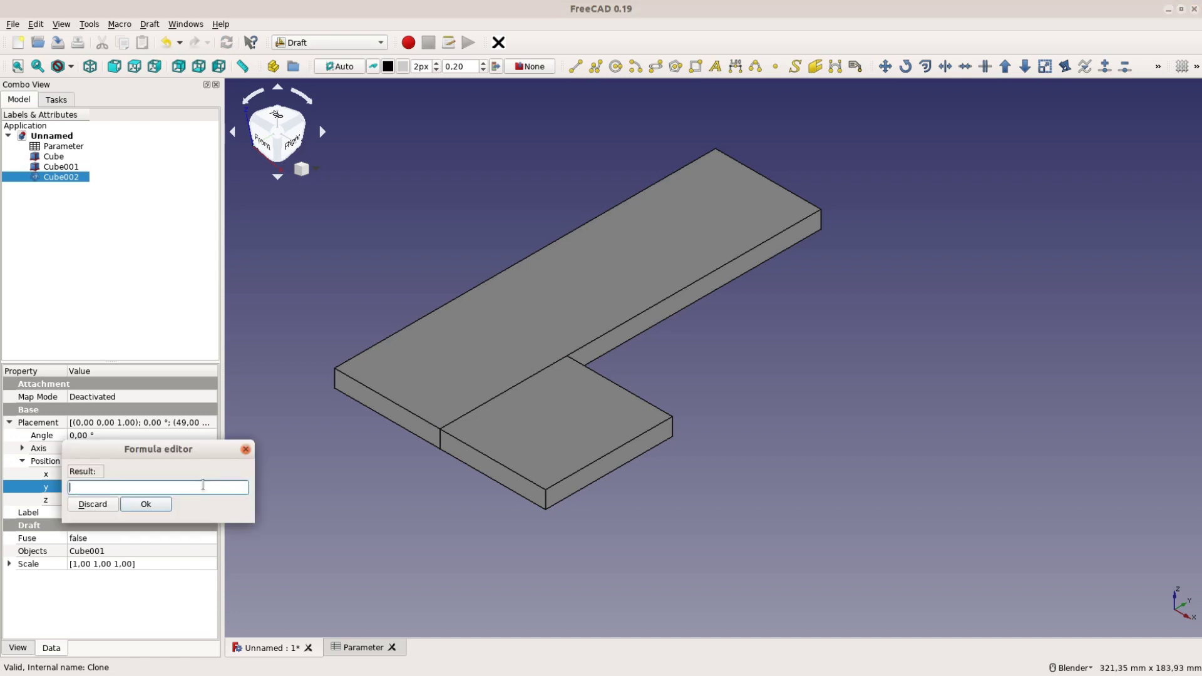
{"action": "type", "text": "(Para"}
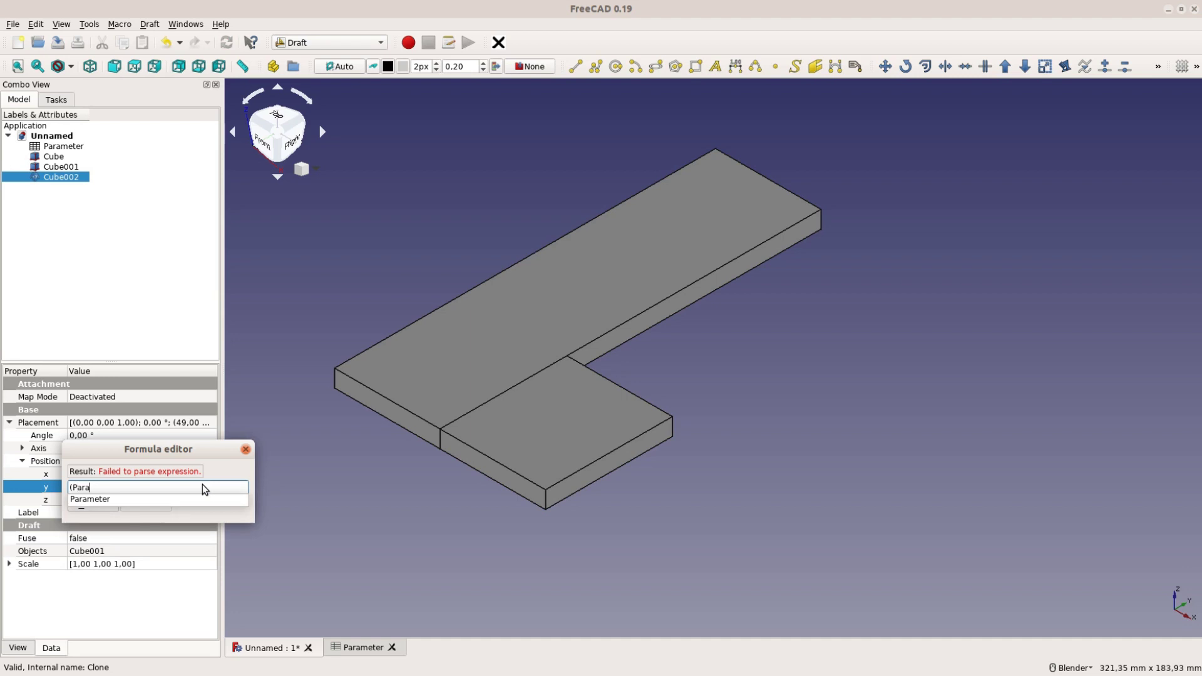
{"action": "key", "text": "Down"}
{"action": "type", "text": "Tem"}
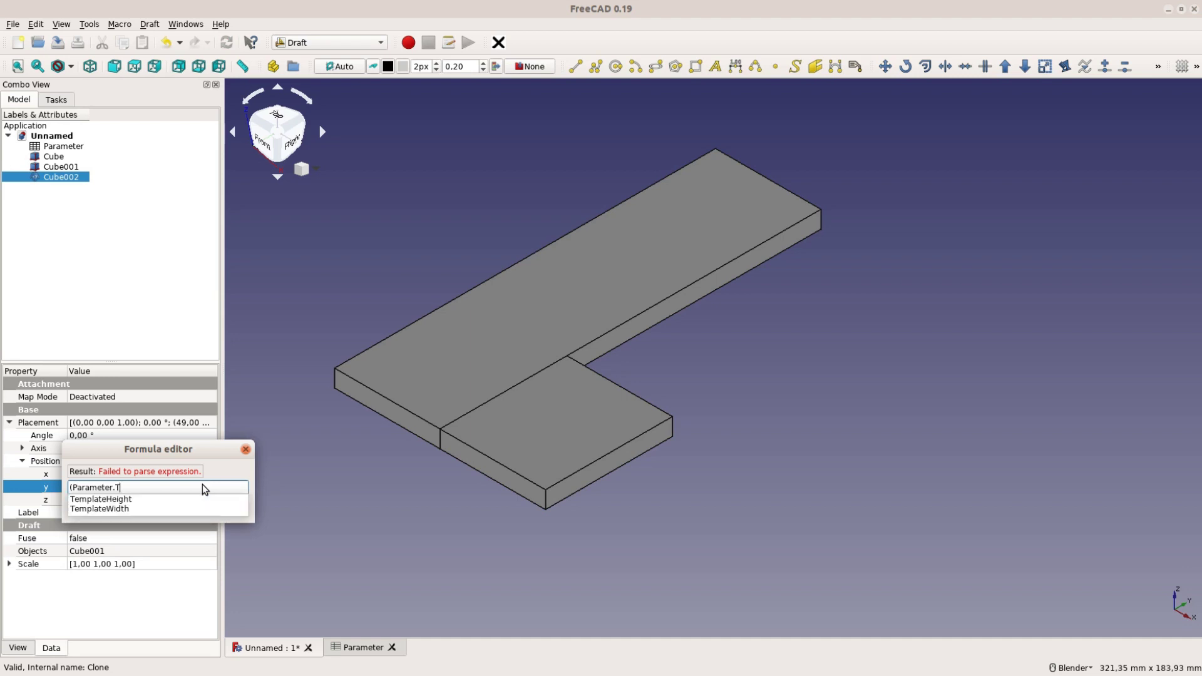
{"action": "key", "text": "BackSpace"}
{"action": "key", "text": "BackSpace"}
{"action": "key", "text": "BackSpace"}
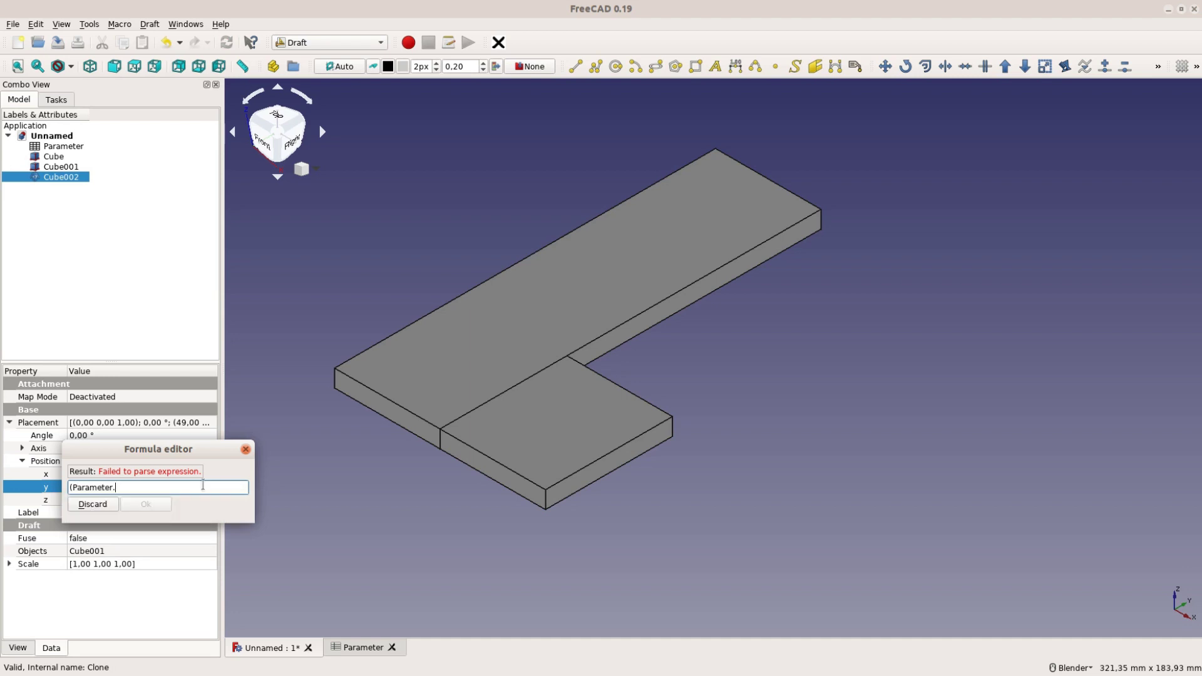
{"action": "type", "text": "P"}
{"action": "key", "text": "Down"}
{"action": "key", "text": "Down"}
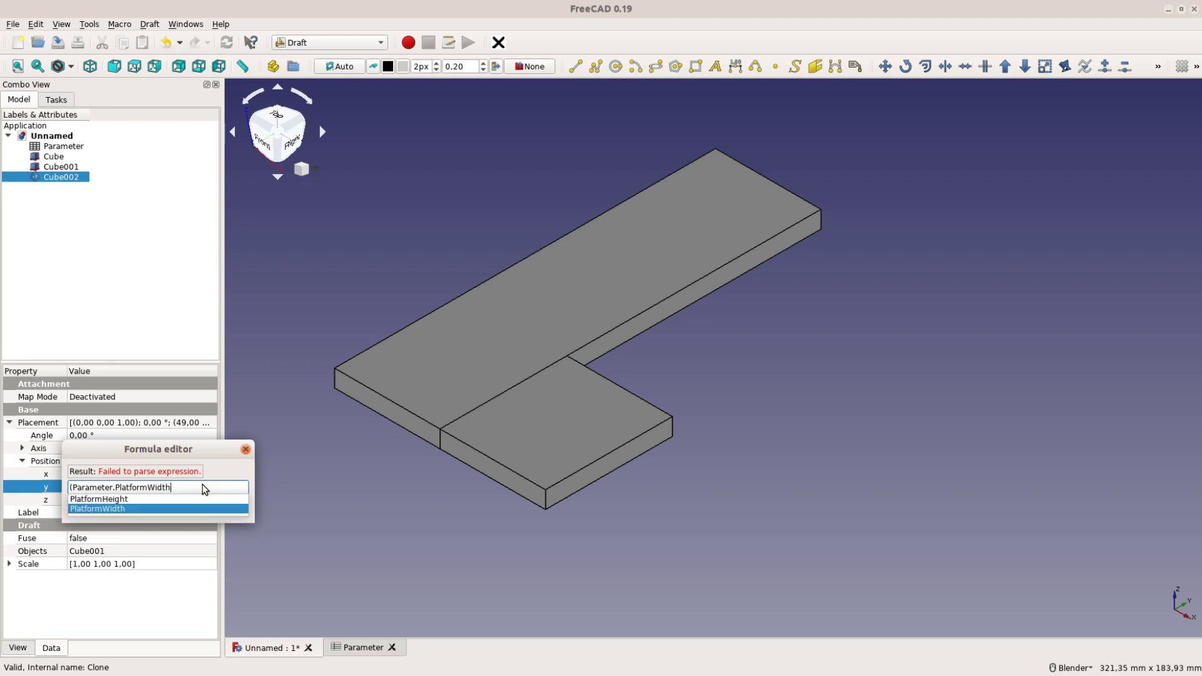
{"action": "key", "text": "Return"}
{"action": "type", "text": "-Para"}
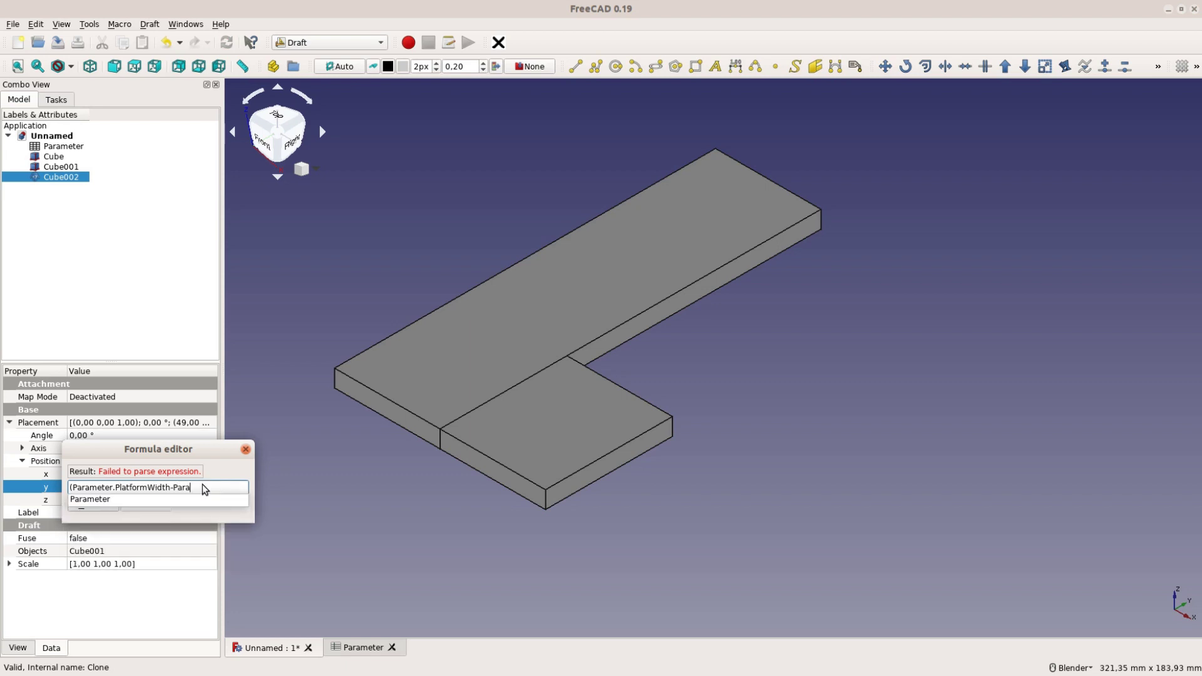
{"action": "key", "text": "Down"}
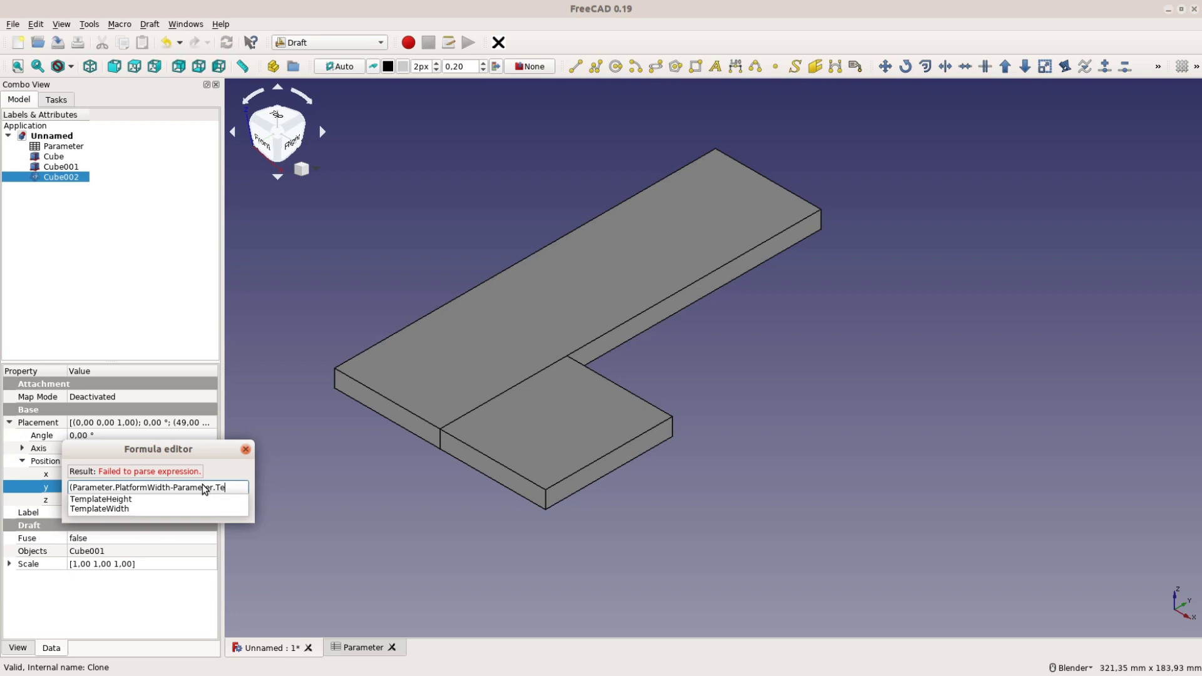
{"action": "key", "text": "Down"}
{"action": "key", "text": "Down"}
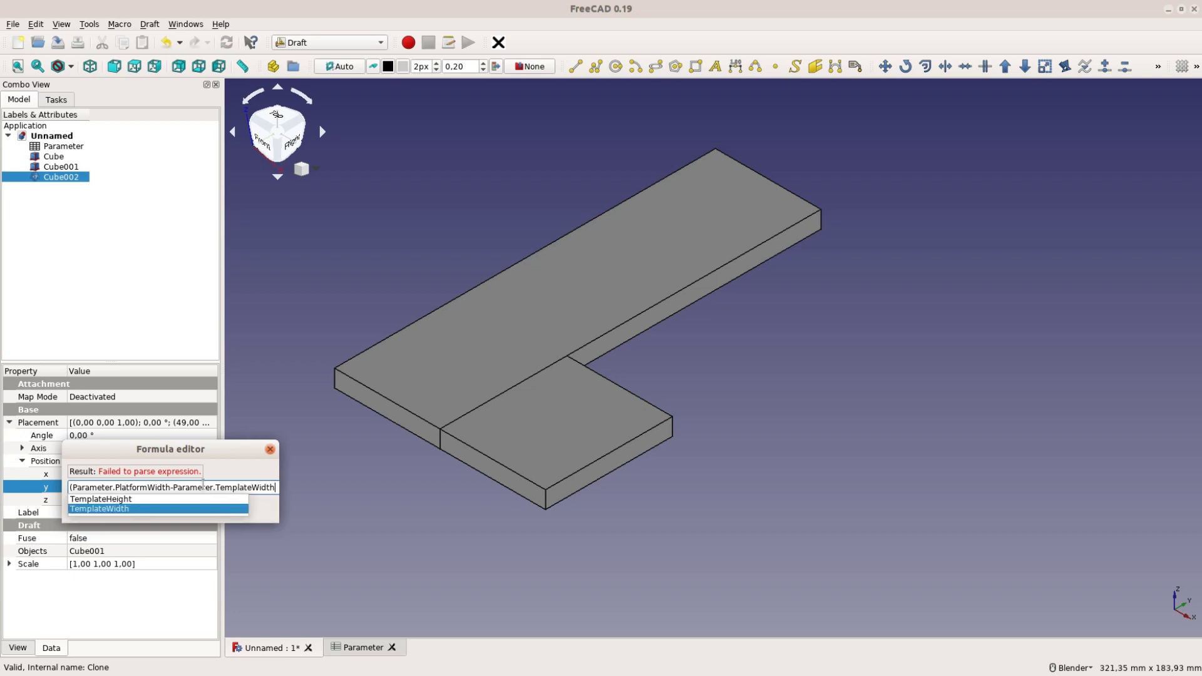
{"action": "type", "text": ")"}
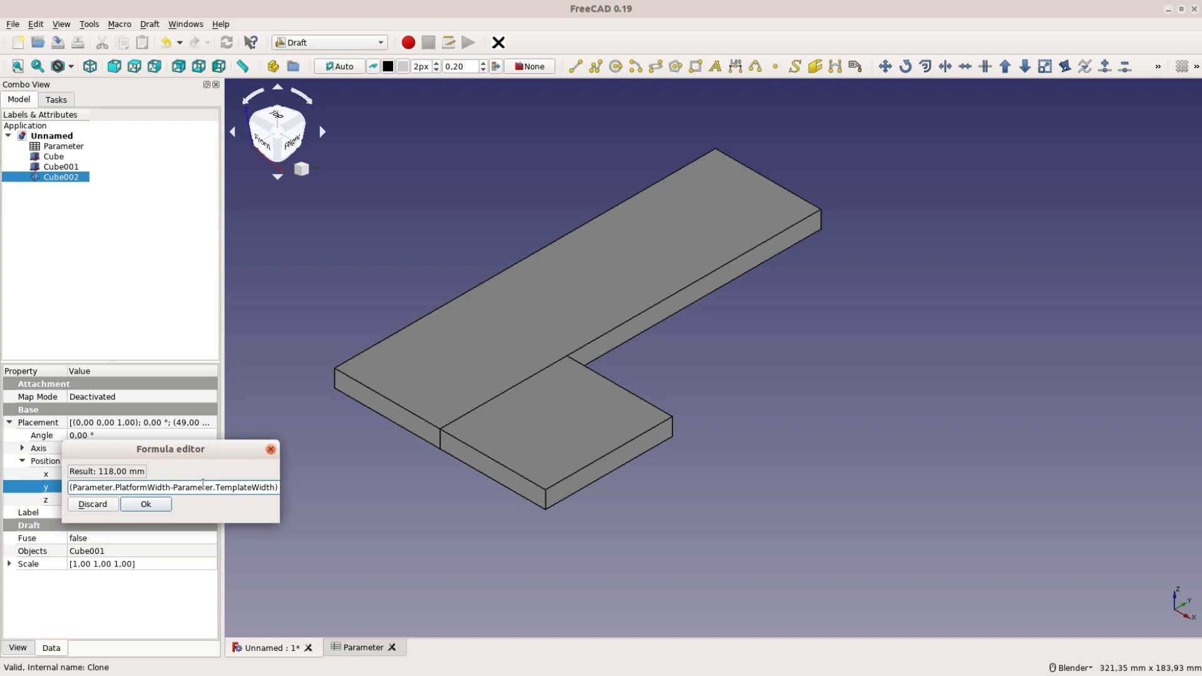
{"action": "type", "text": "/2"}
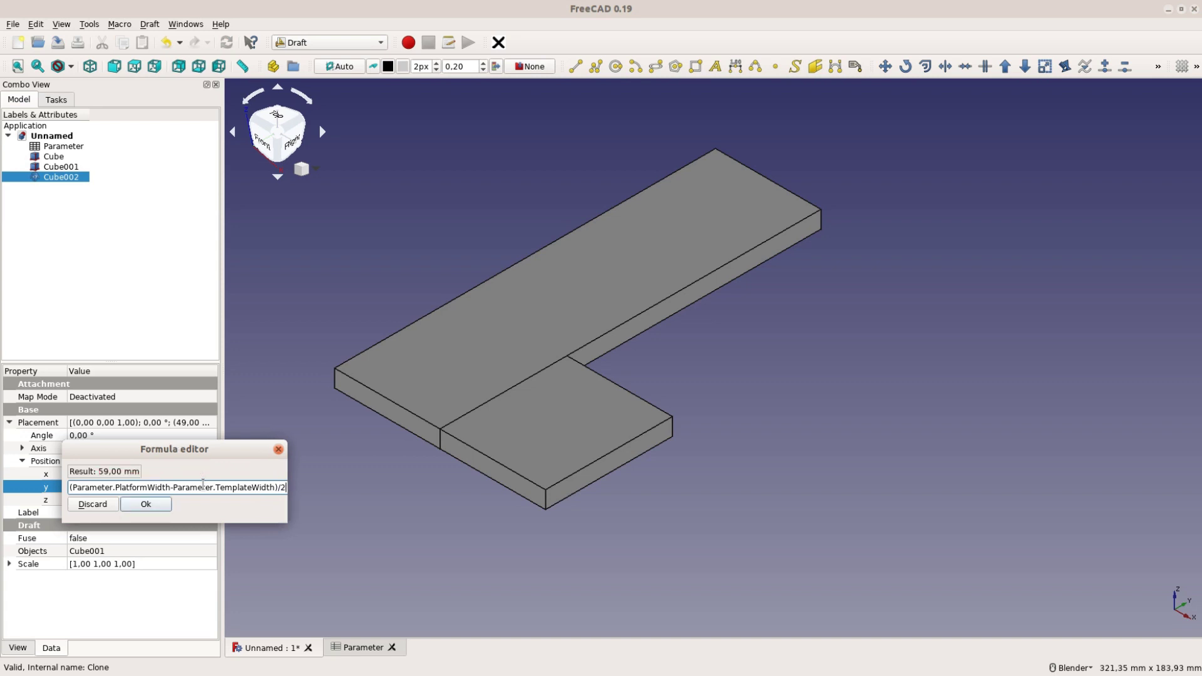
{"action": "type", "text": "+Parameter."}
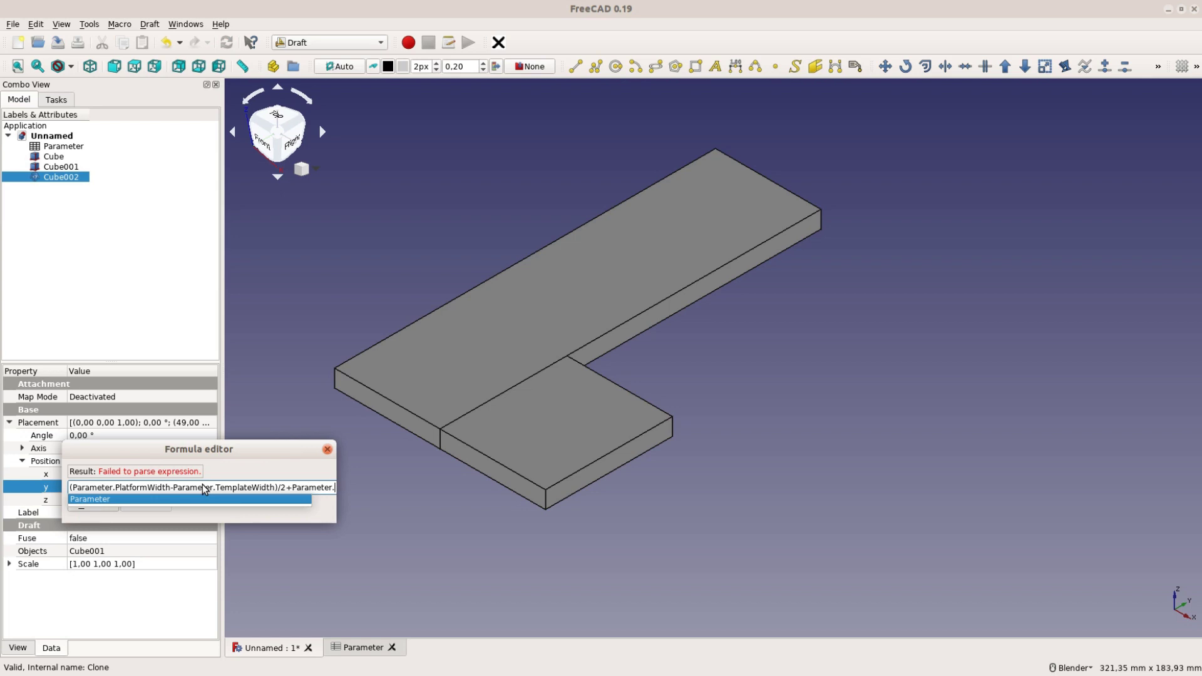
{"action": "type", "text": "TemplateHeight"}
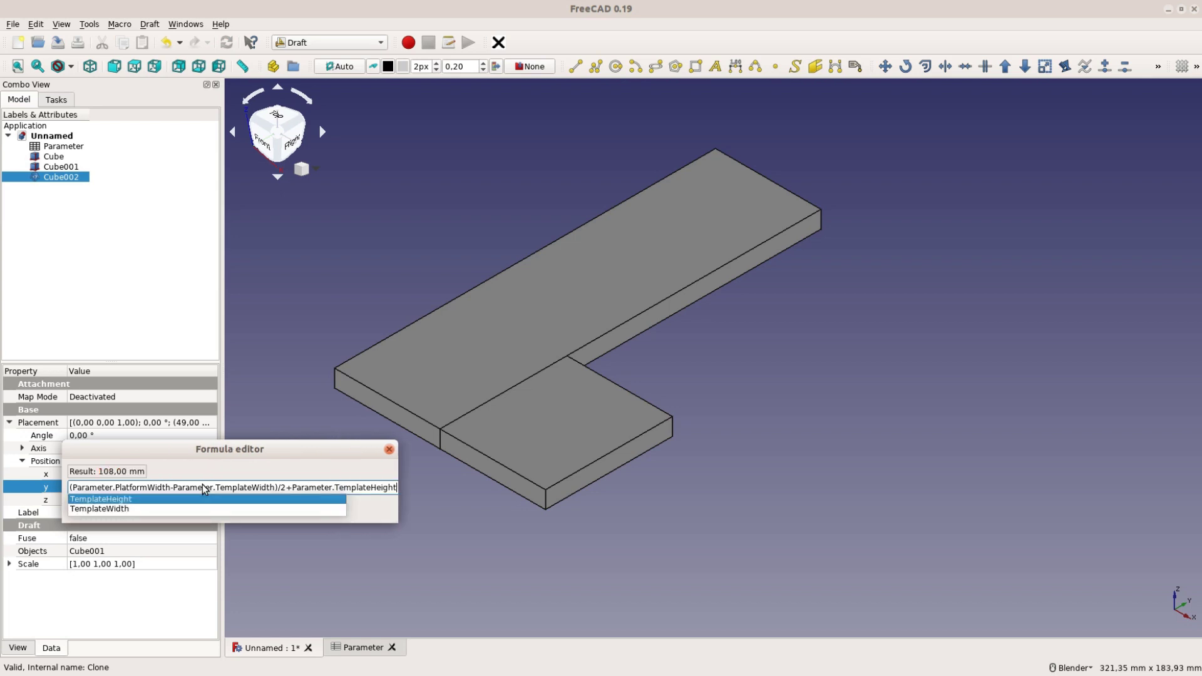
{"action": "key", "text": "Down"}
{"action": "key", "text": "Return"}
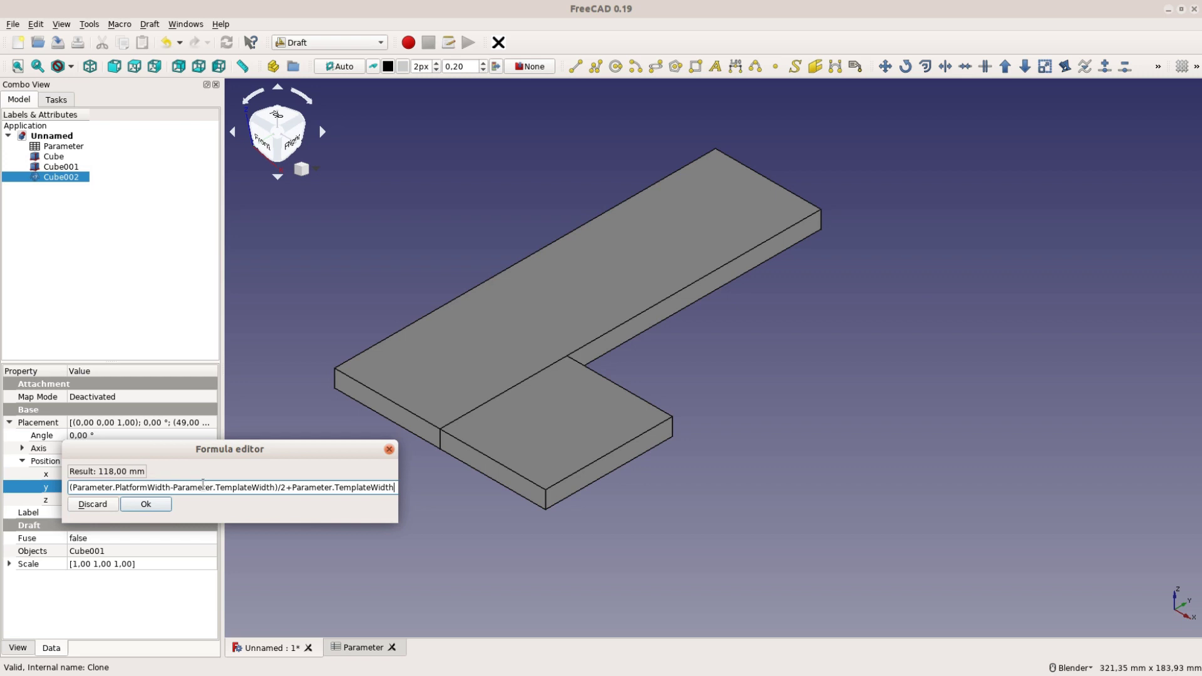
{"action": "key", "text": "Return"}
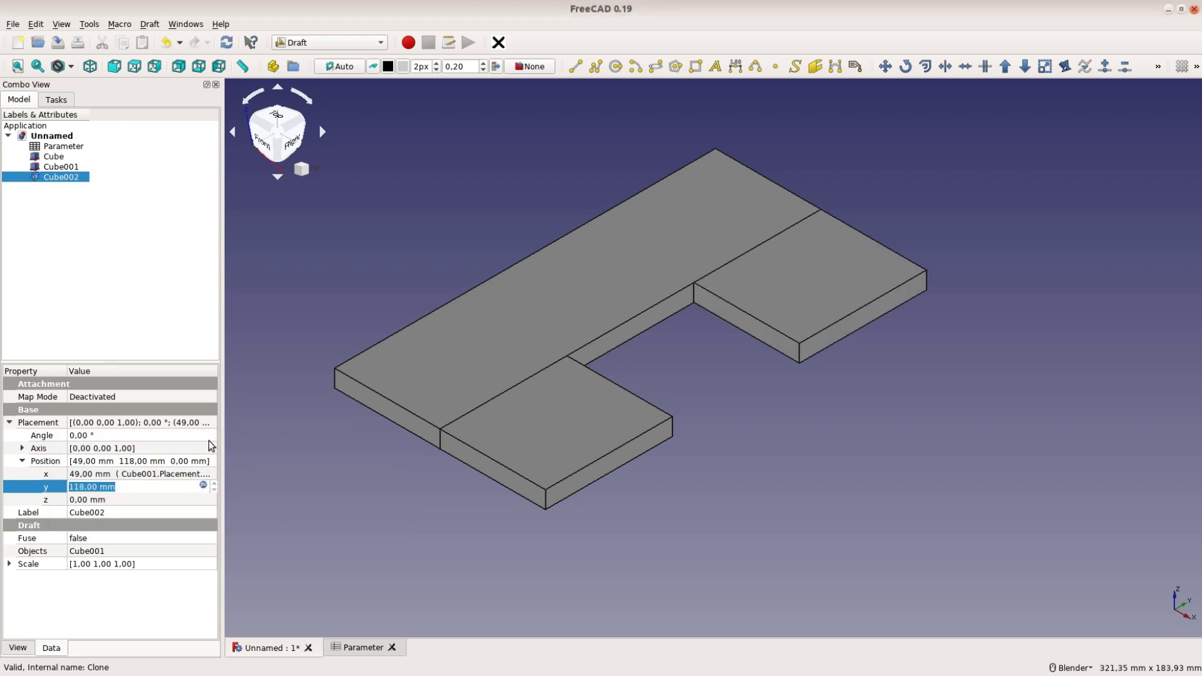
{"action": "left_click", "coordinate": [57, 158]}
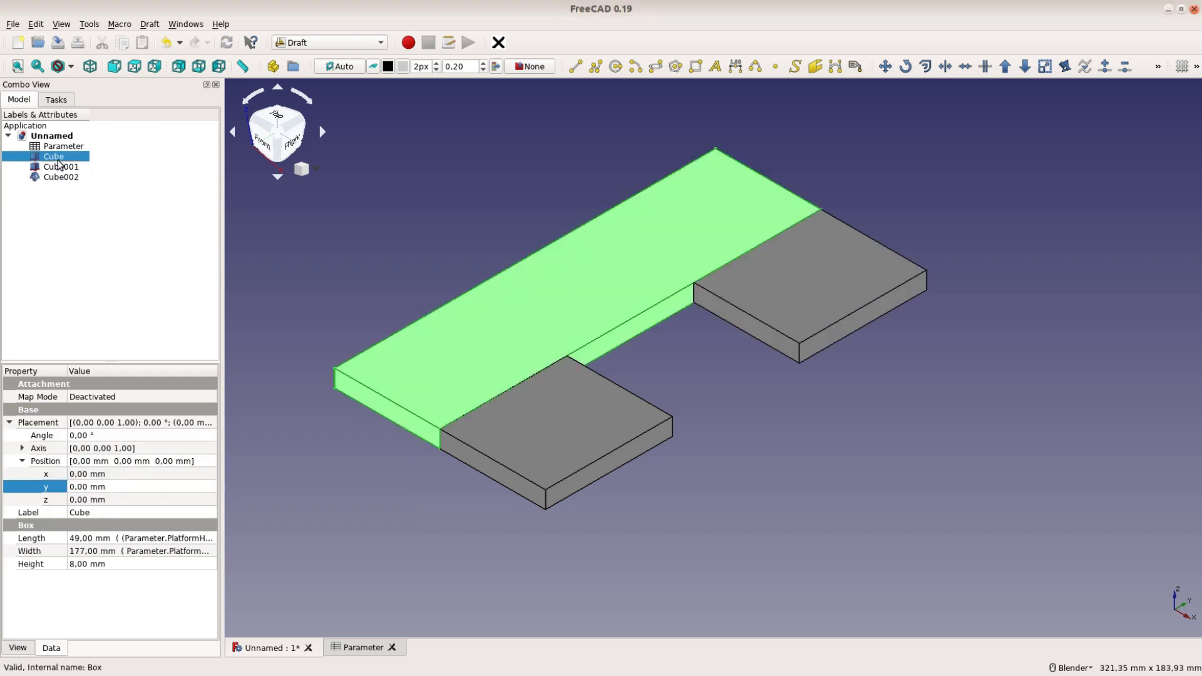
- Create Cube003 as a Draft clone of the base board Cube
{"action": "left_click", "coordinate": [187, 27]}
{"action": "mouse_move", "coordinate": [155, 28]}
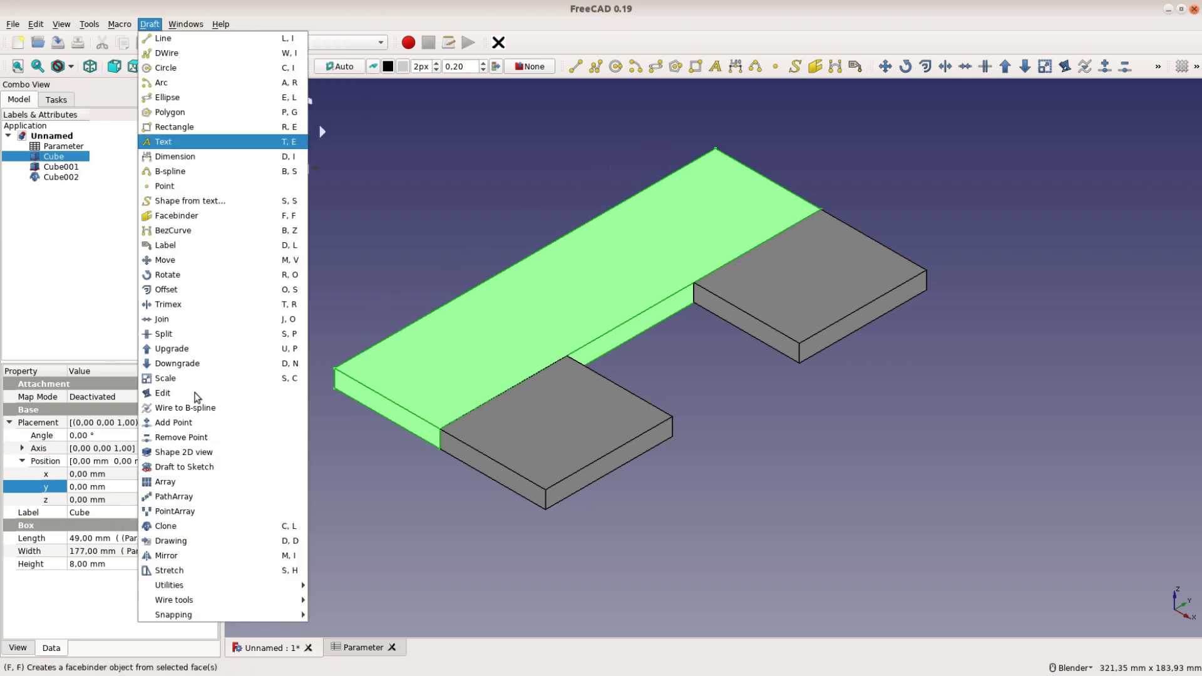
{"action": "left_click", "coordinate": [200, 532]}
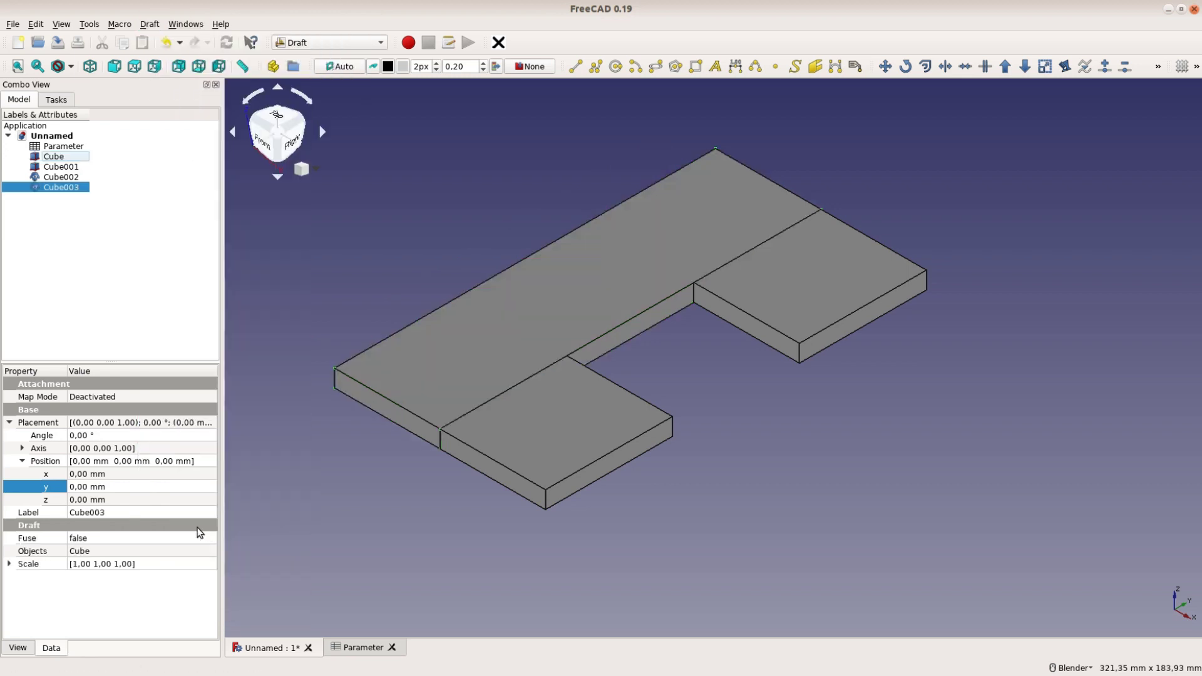
- Drive Cube003's x position with a PlatformHeight/TemplateHeight Parameter formula, placing it at 98 mm
{"action": "left_click", "coordinate": [150, 474]}
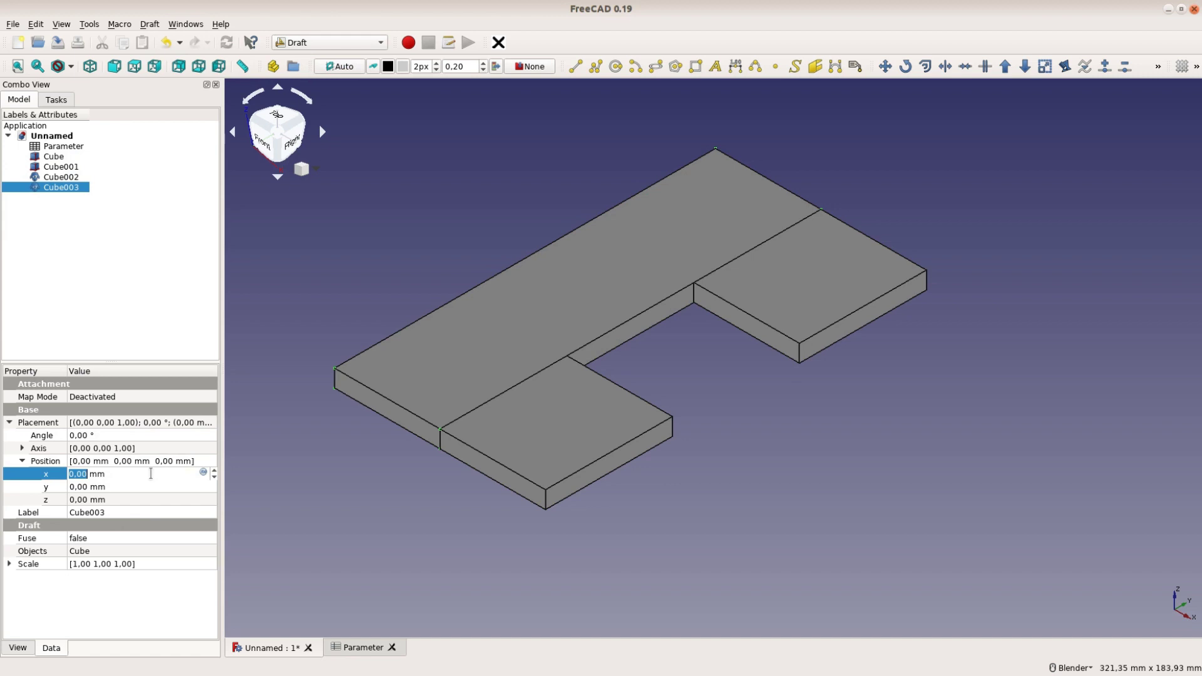
{"action": "left_click", "coordinate": [203, 474]}
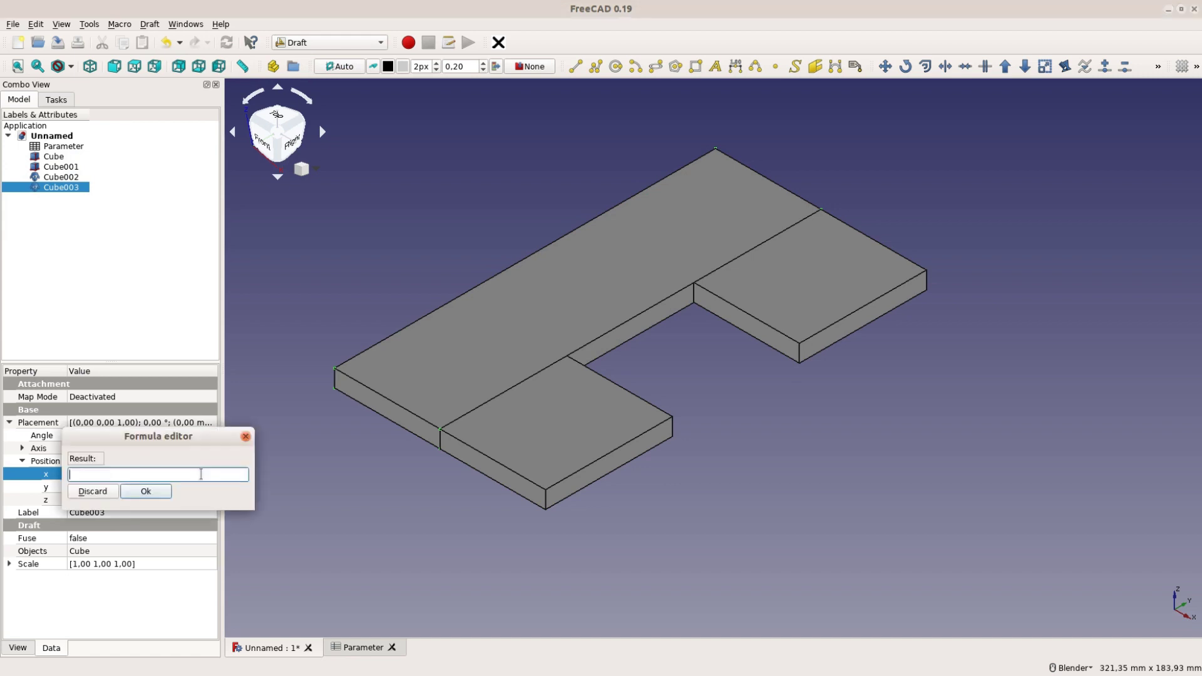
{"action": "type", "text": "(Parameter."}
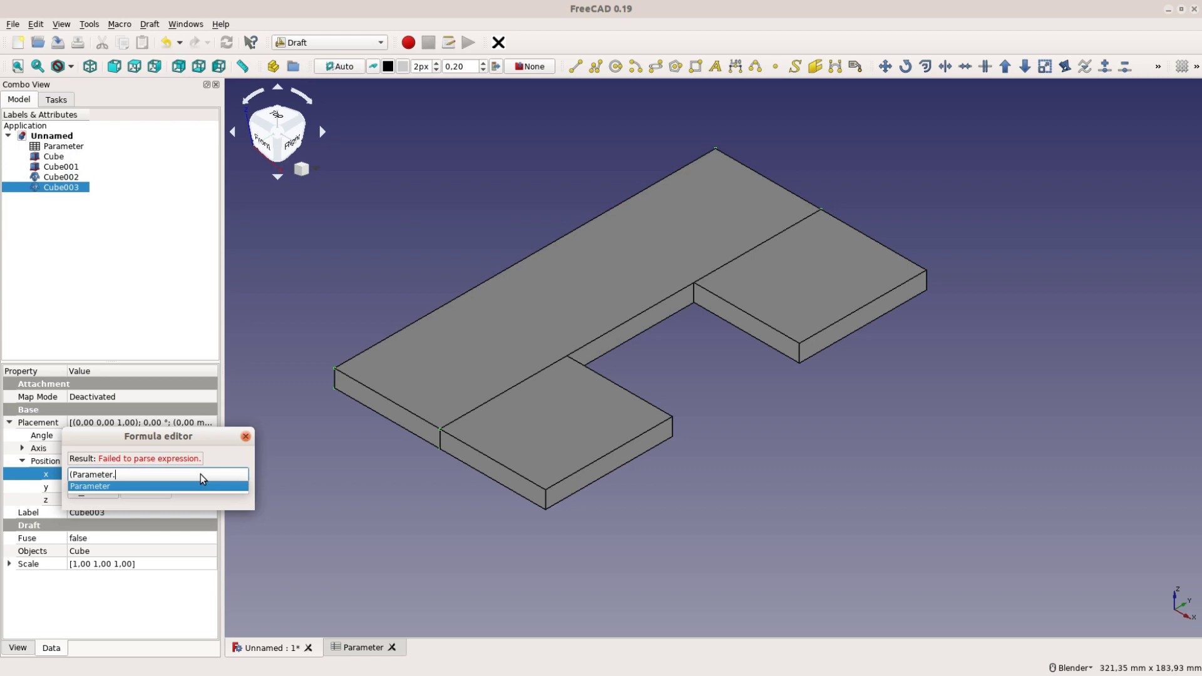
{"action": "type", "text": "Pl"}
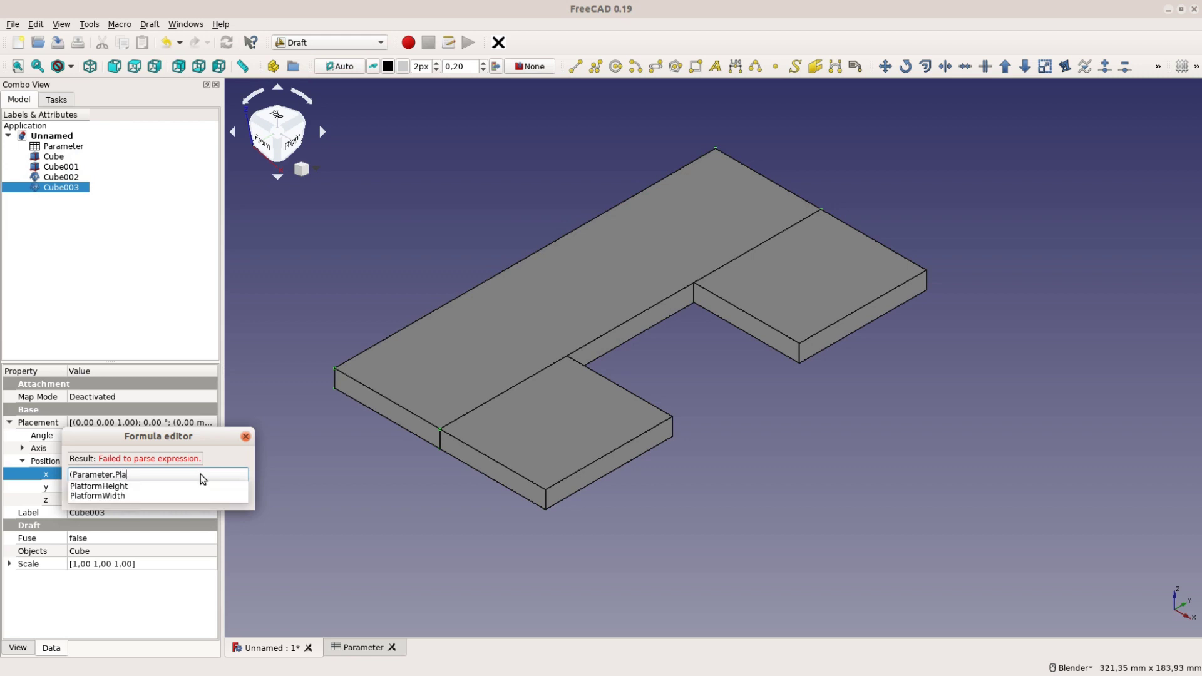
{"action": "type", "text": "a"}
{"action": "key", "text": "Down"}
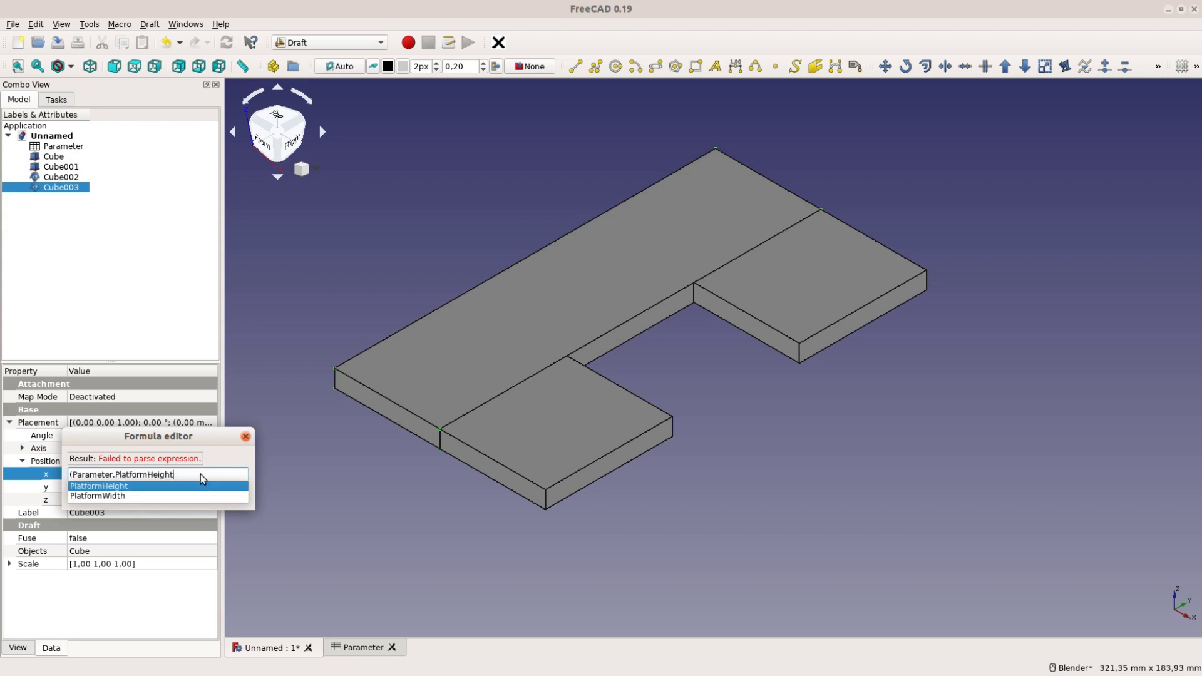
{"action": "type", "text": "-Para"}
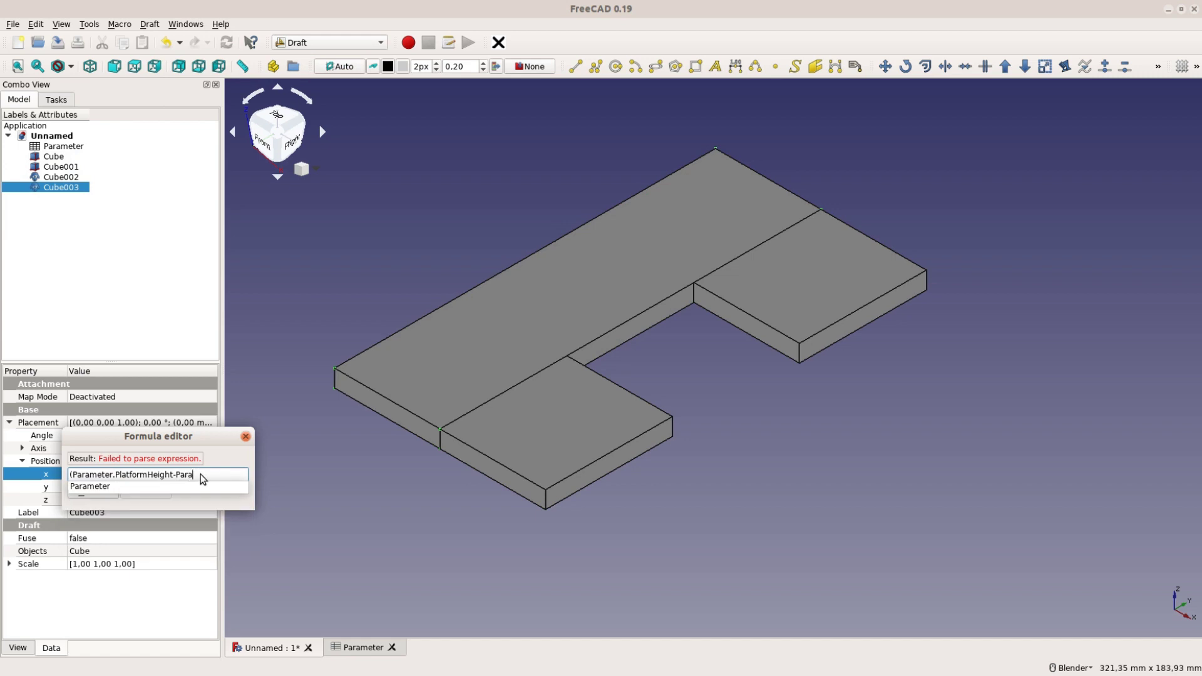
{"action": "key", "text": "Down"}
{"action": "type", "text": "Tem"}
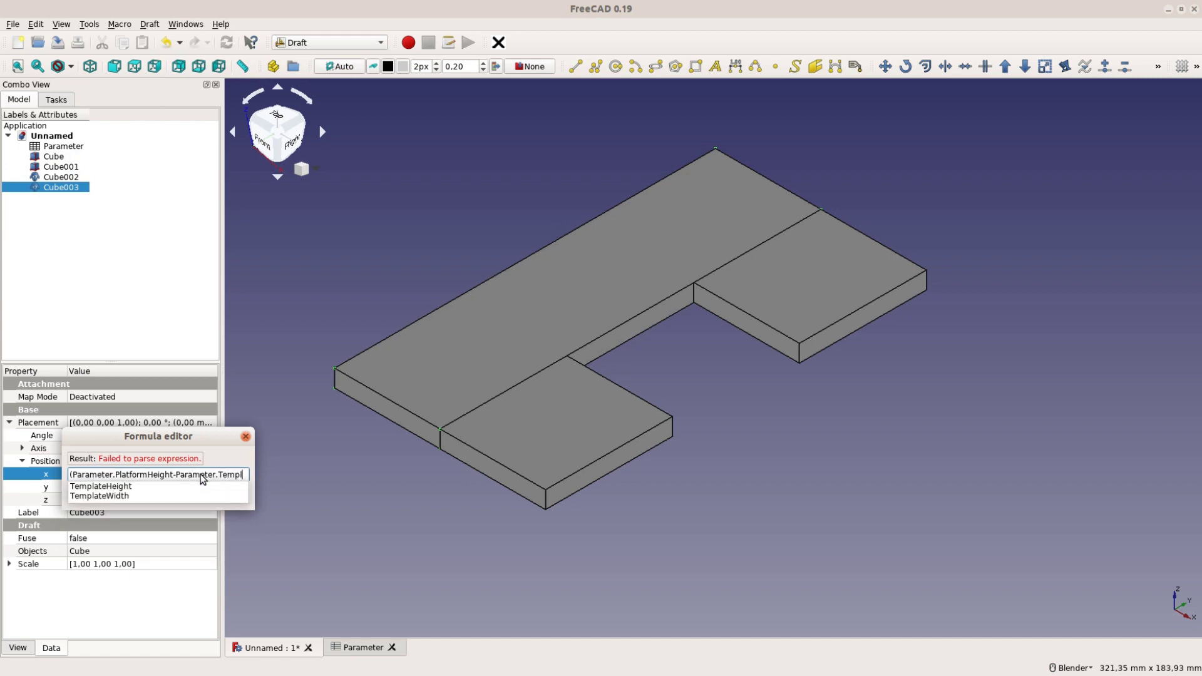
{"action": "key", "text": "Down"}
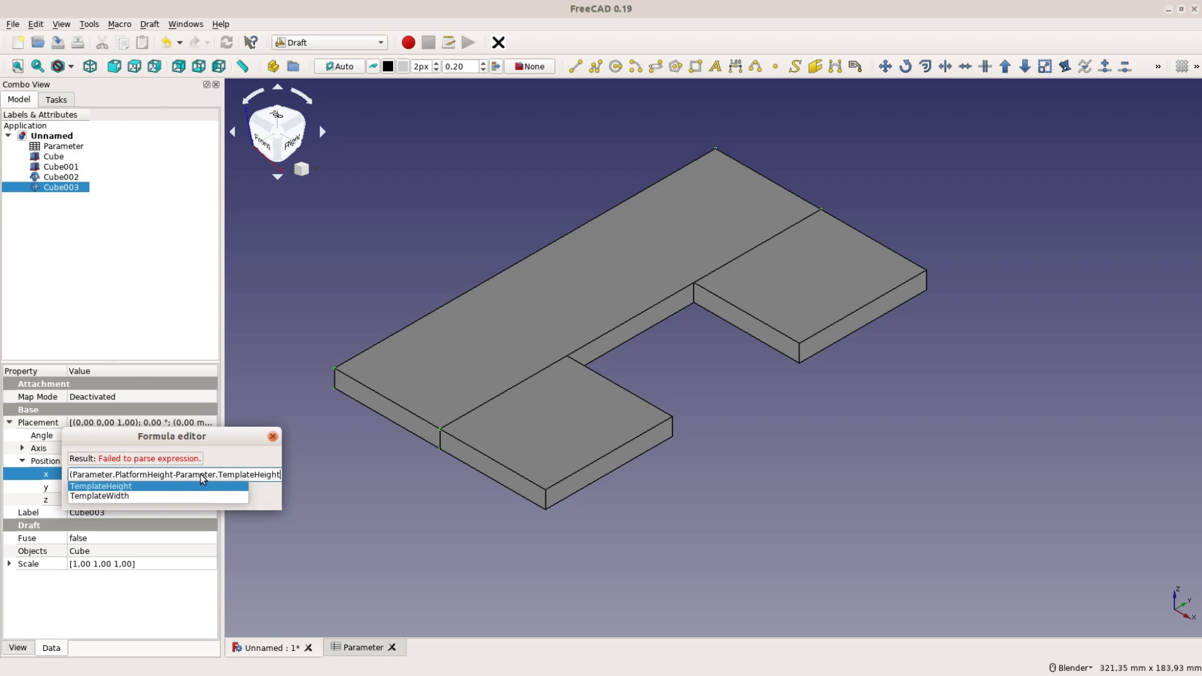
{"action": "type", "text": ")/"}
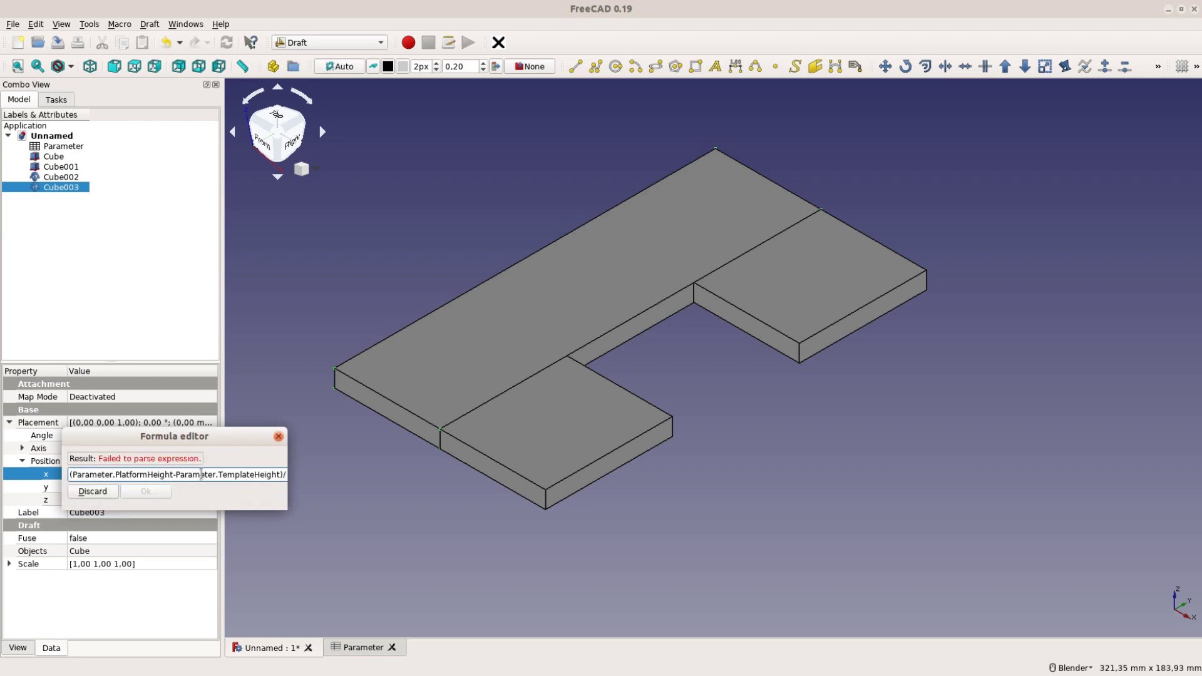
{"action": "type", "text": "2+Parameter."}
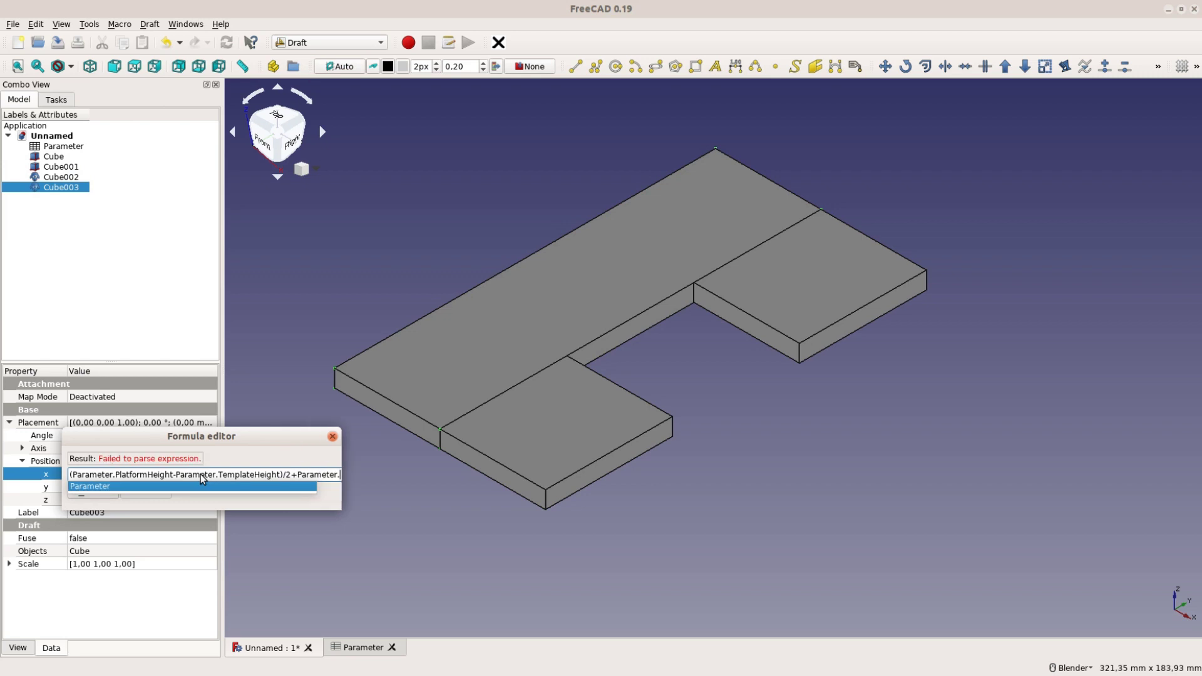
{"action": "type", "text": "TemplateWidth"}
{"action": "key", "text": "Return"}
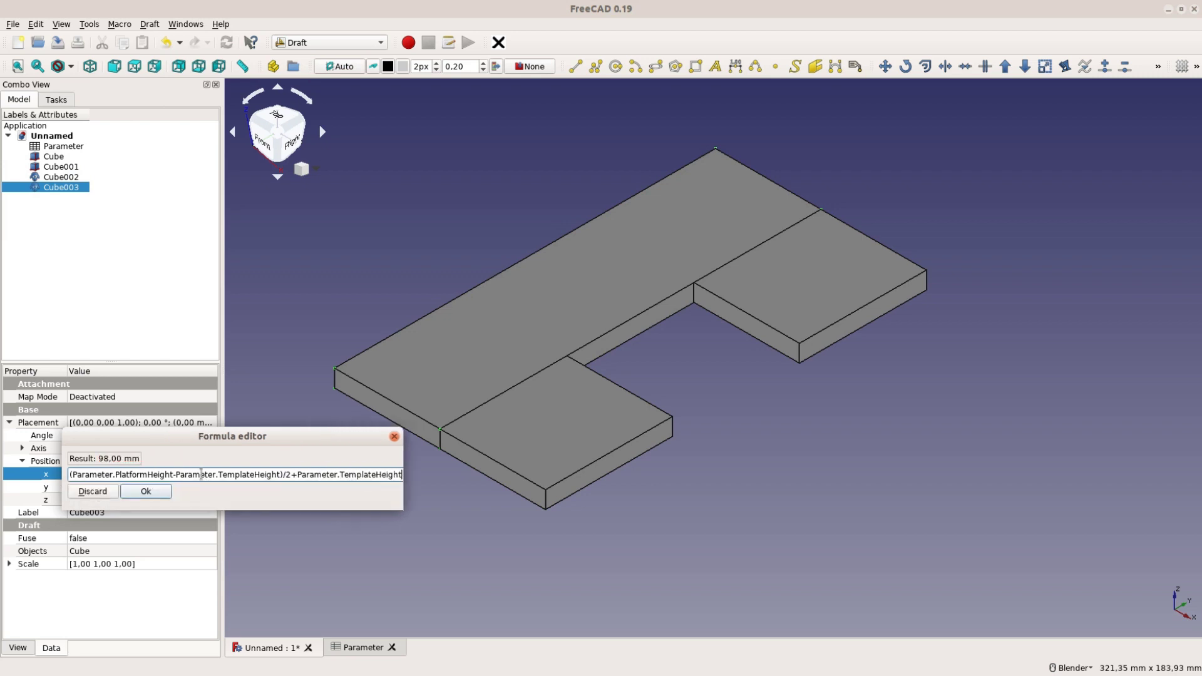
{"action": "key", "text": "Return"}
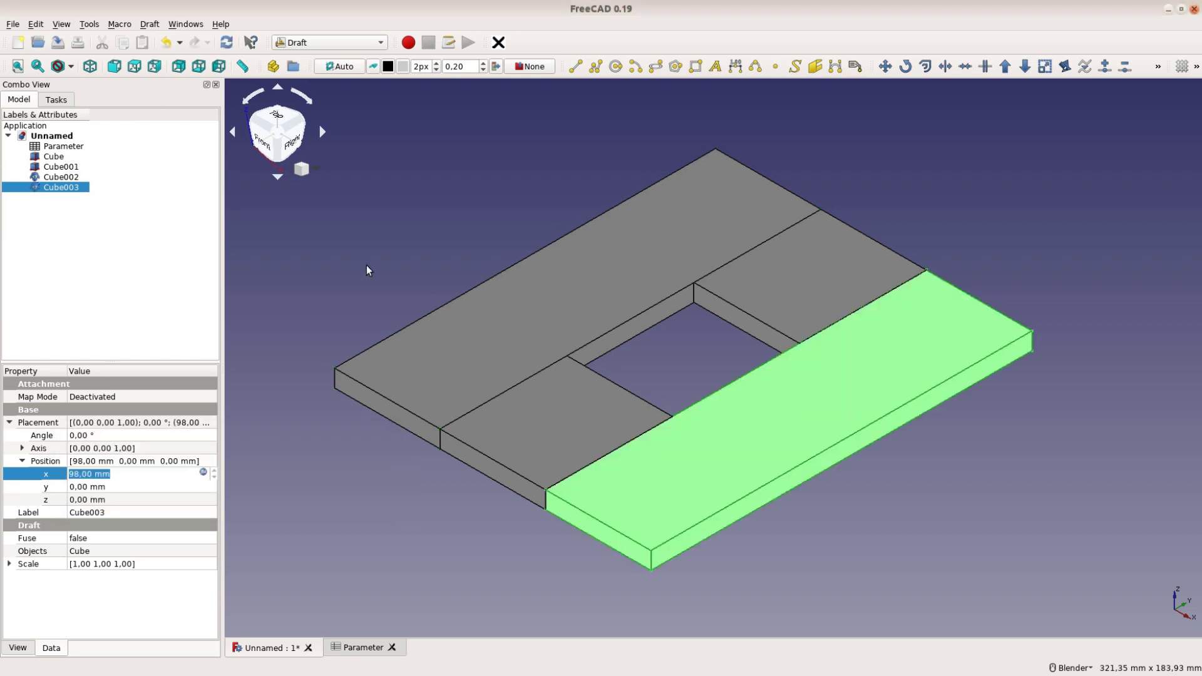
{"action": "left_click", "coordinate": [368, 270]}
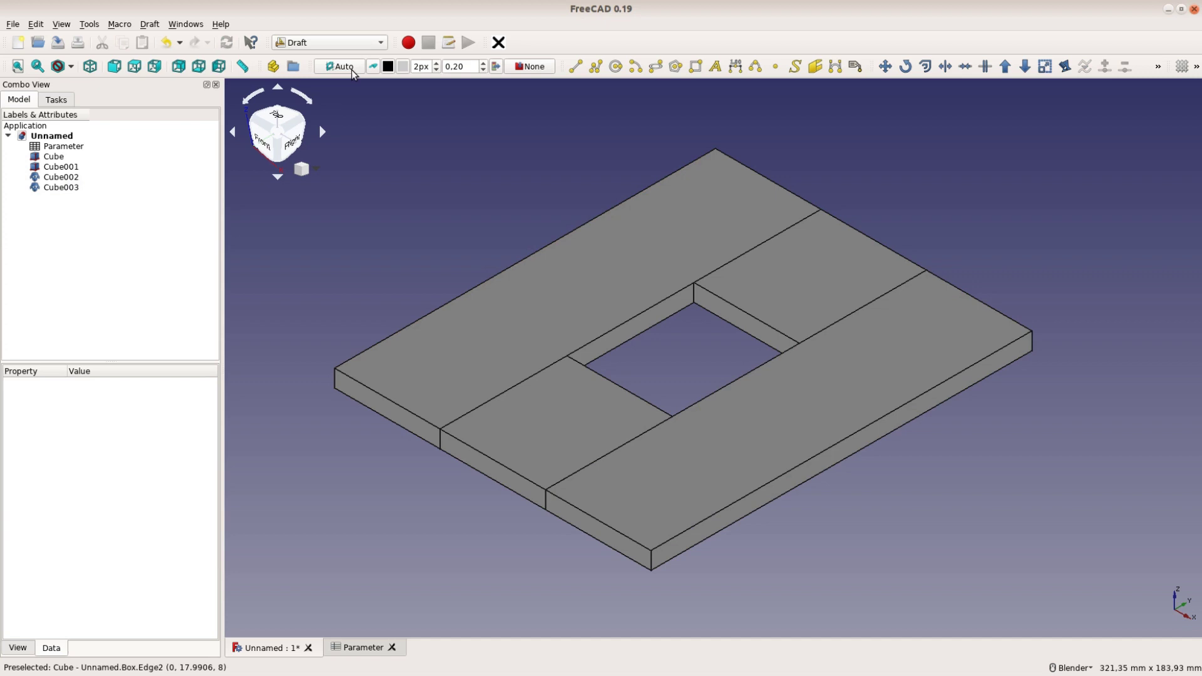
- Tile the model beside the spreadsheet and test Height 50 (B2) and Width 120 (B1)
{"action": "left_click", "coordinate": [186, 24]}
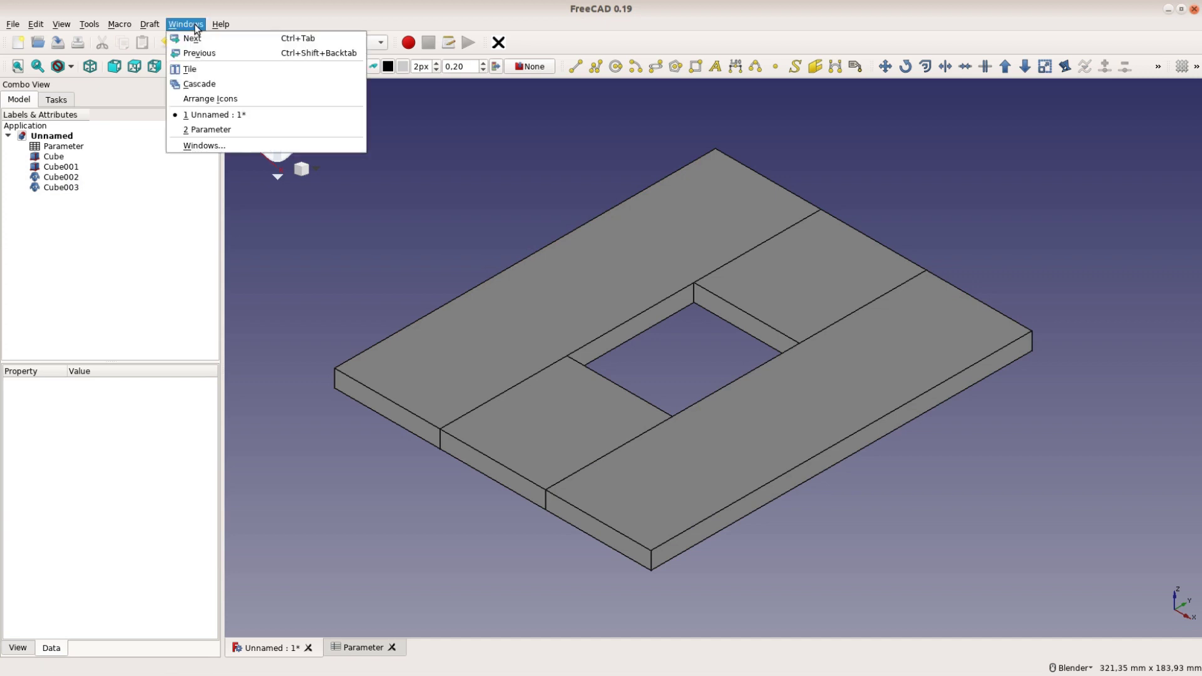
{"action": "left_click", "coordinate": [214, 70]}
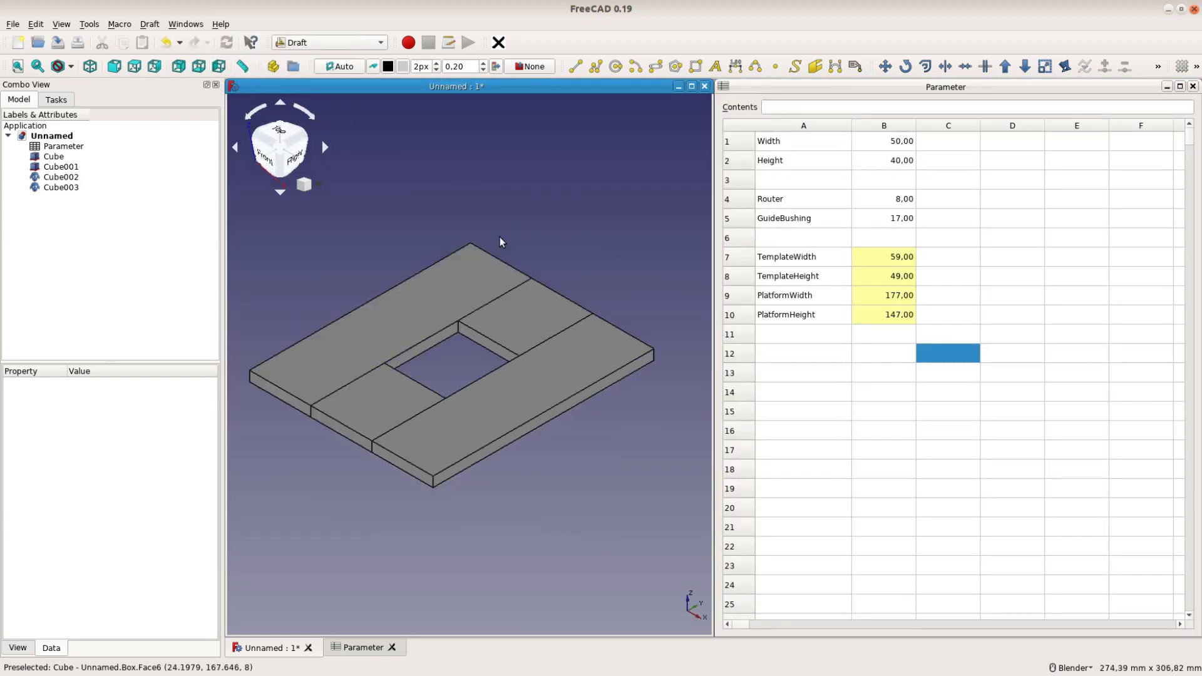
{"action": "scroll", "coordinate": [499, 241], "scroll_direction": "down", "scroll_amount": 2}
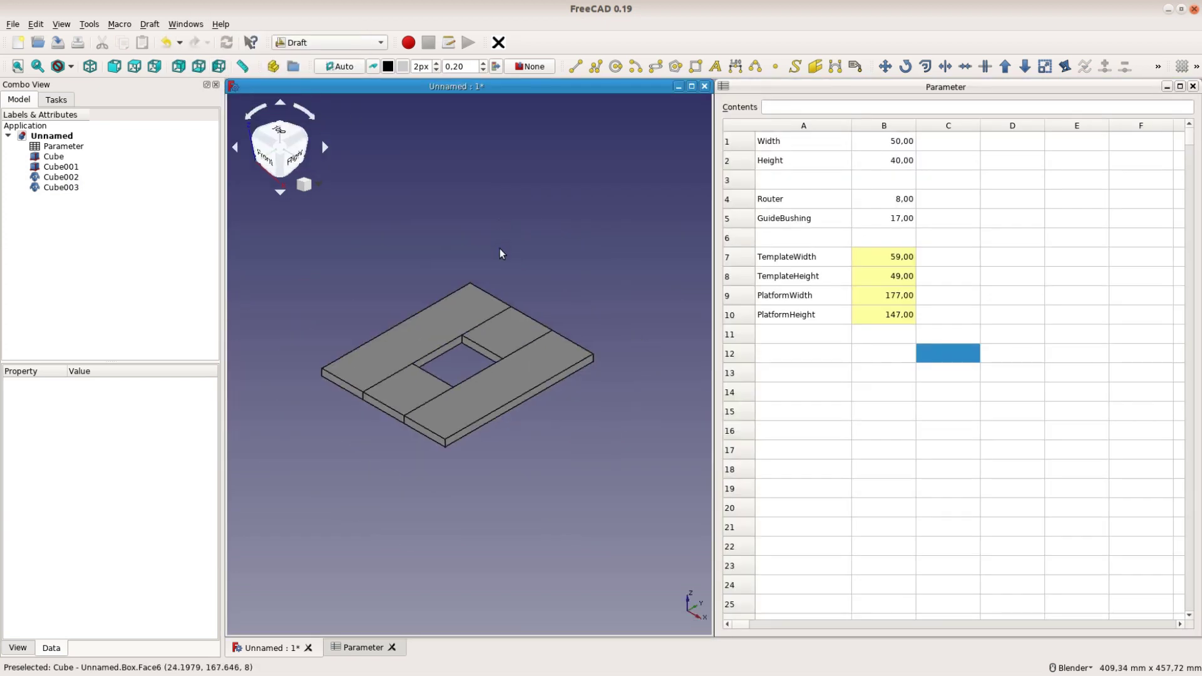
{"action": "left_click", "coordinate": [874, 162]}
{"action": "type", "text": "50"}
{"action": "key", "text": "Return"}
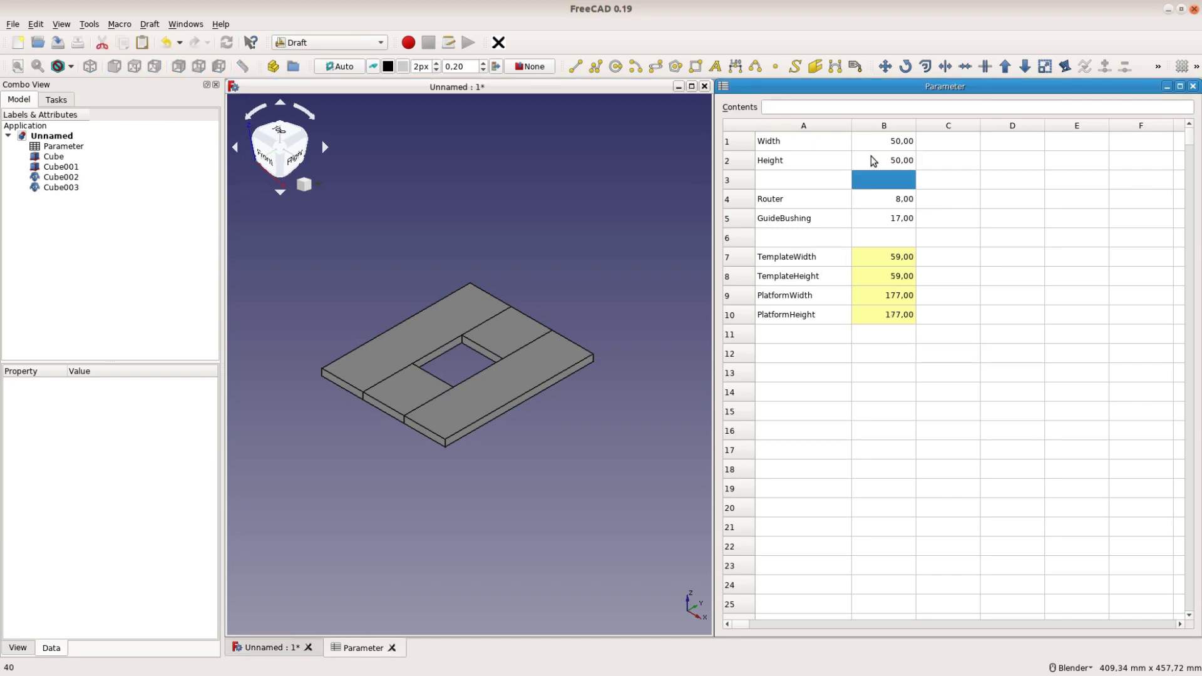
{"action": "key", "text": "Up"}
{"action": "key", "text": "Up"}
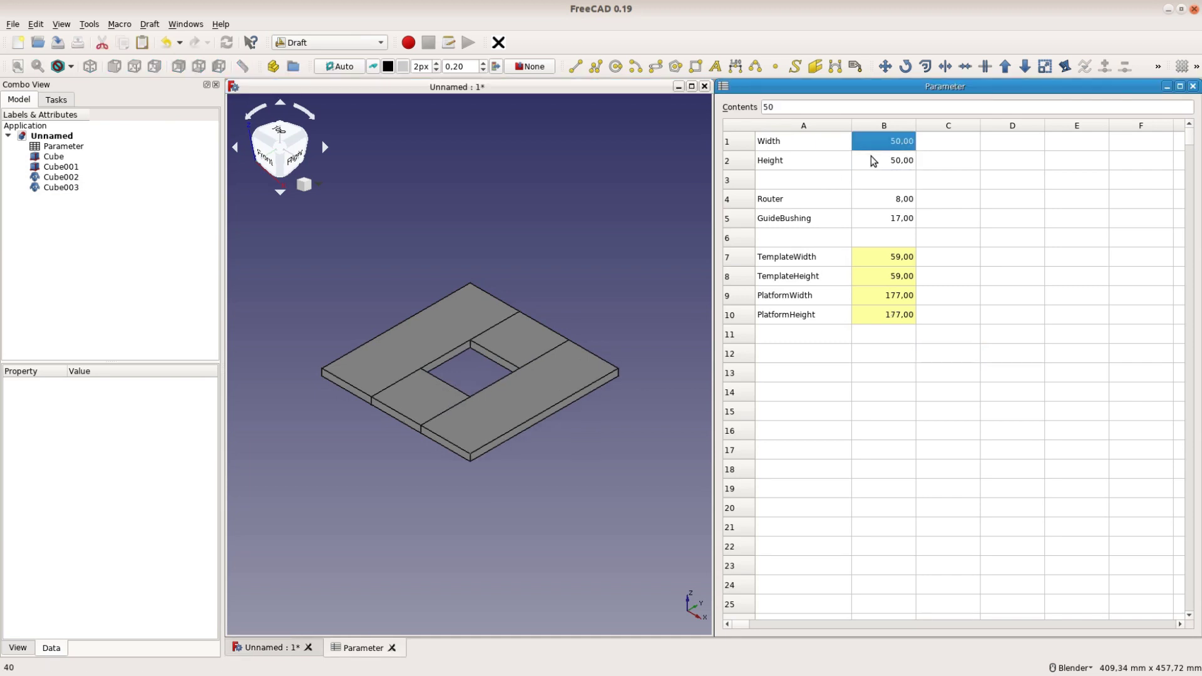
{"action": "type", "text": "120"}
{"action": "key", "text": "Return"}
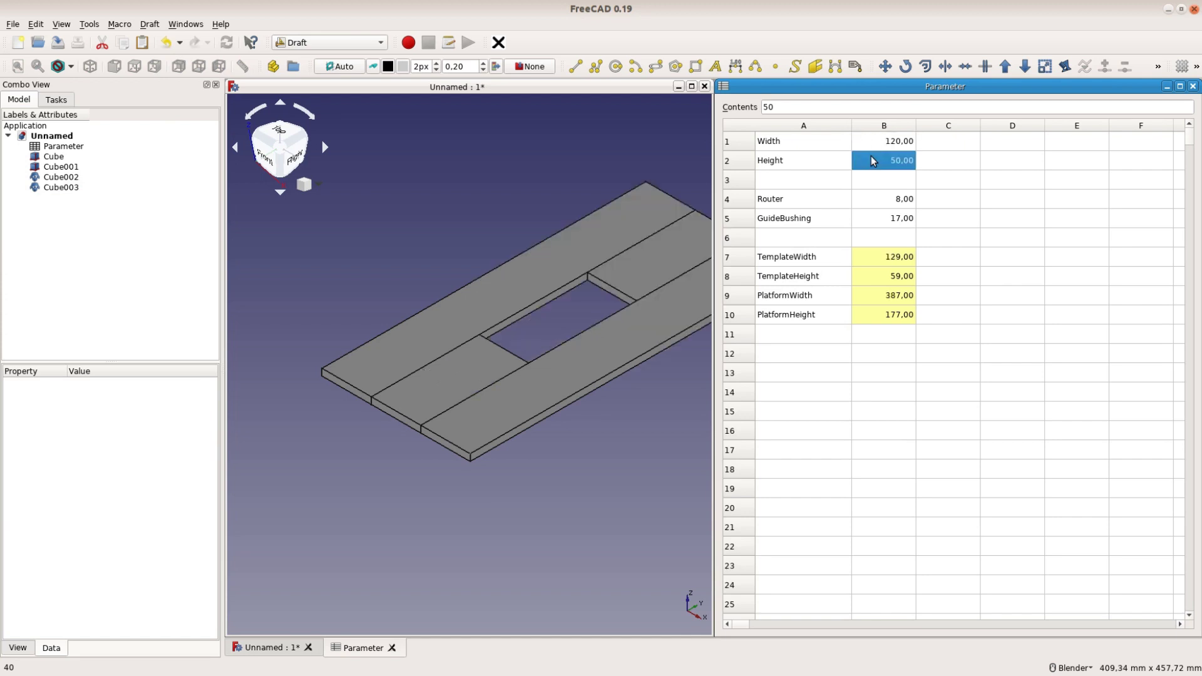
- Restore Height to 40 and Width to 50, then return to the 3D view
{"action": "type", "text": "40"}
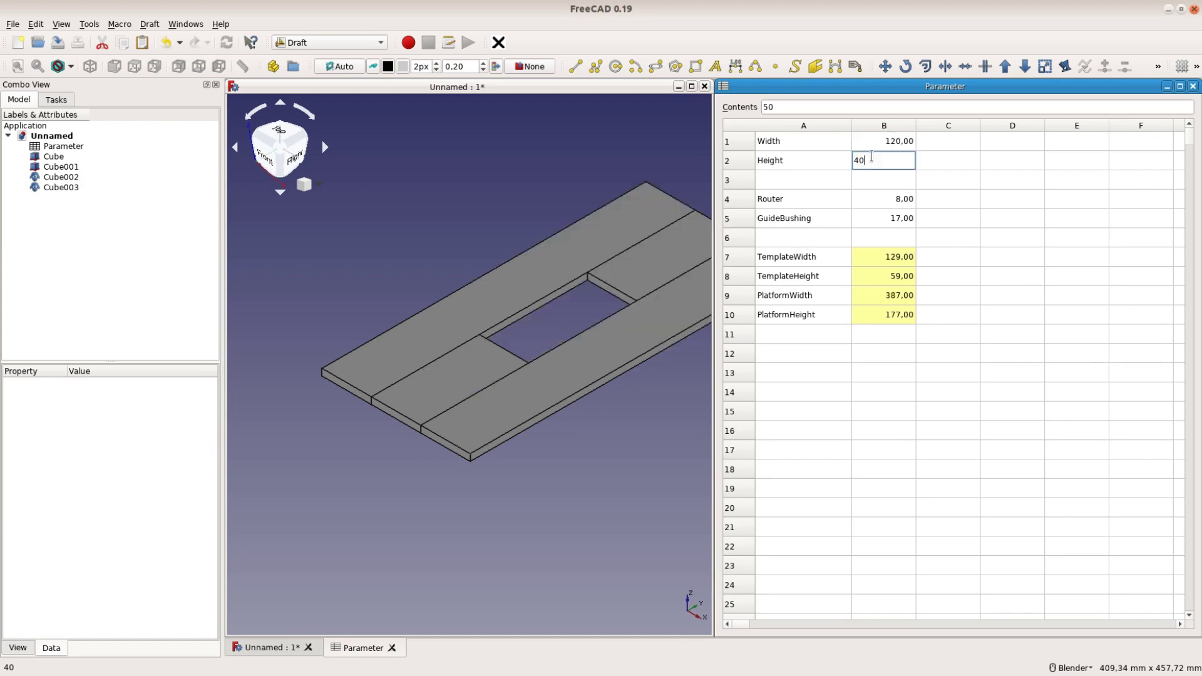
{"action": "key", "text": "Return"}
{"action": "key", "text": "Up"}
{"action": "key", "text": "Up"}
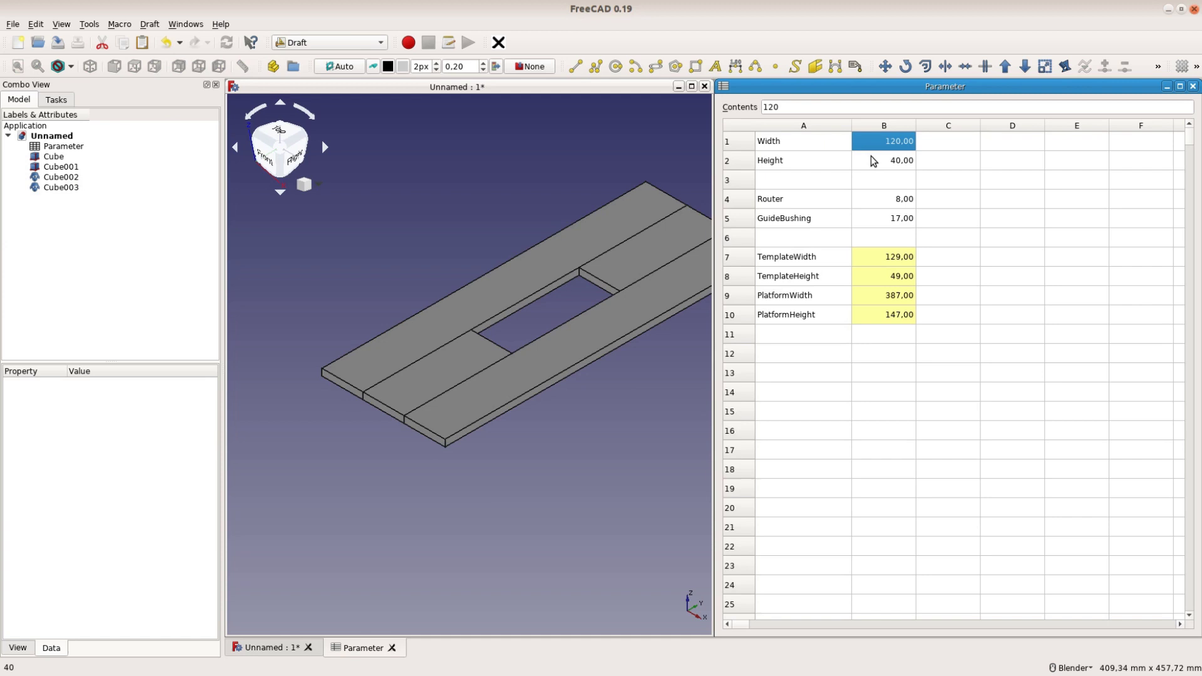
{"action": "type", "text": "50"}
{"action": "key", "text": "Return"}
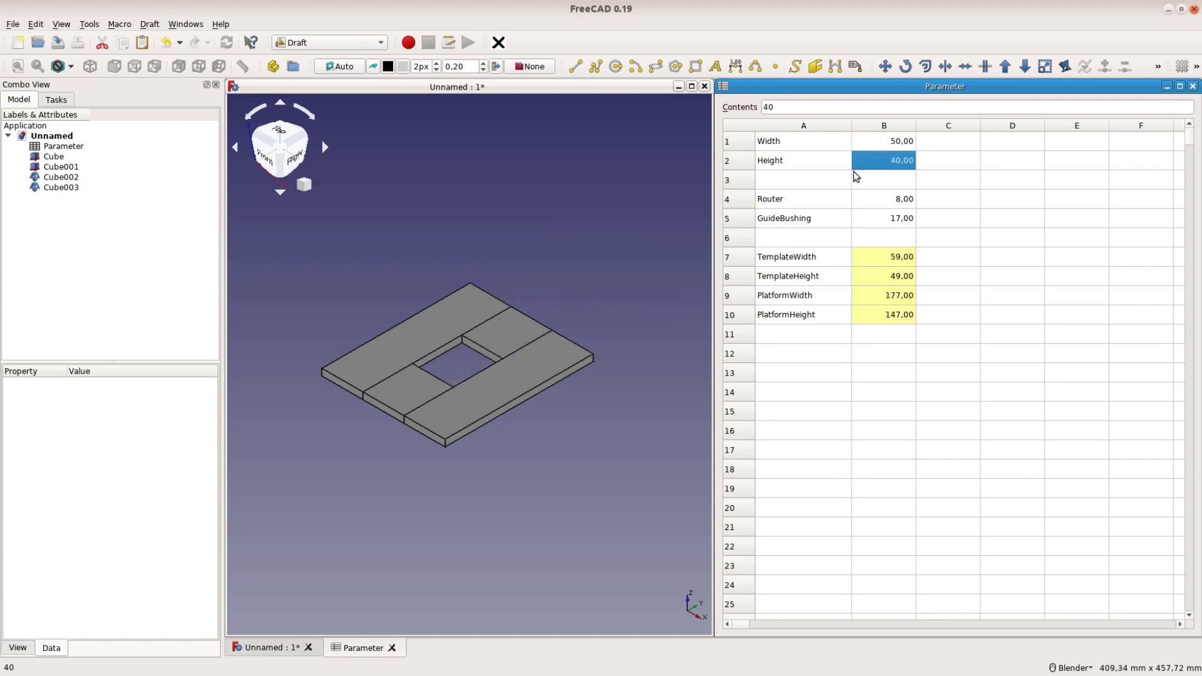
{"action": "left_click", "coordinate": [580, 89]}
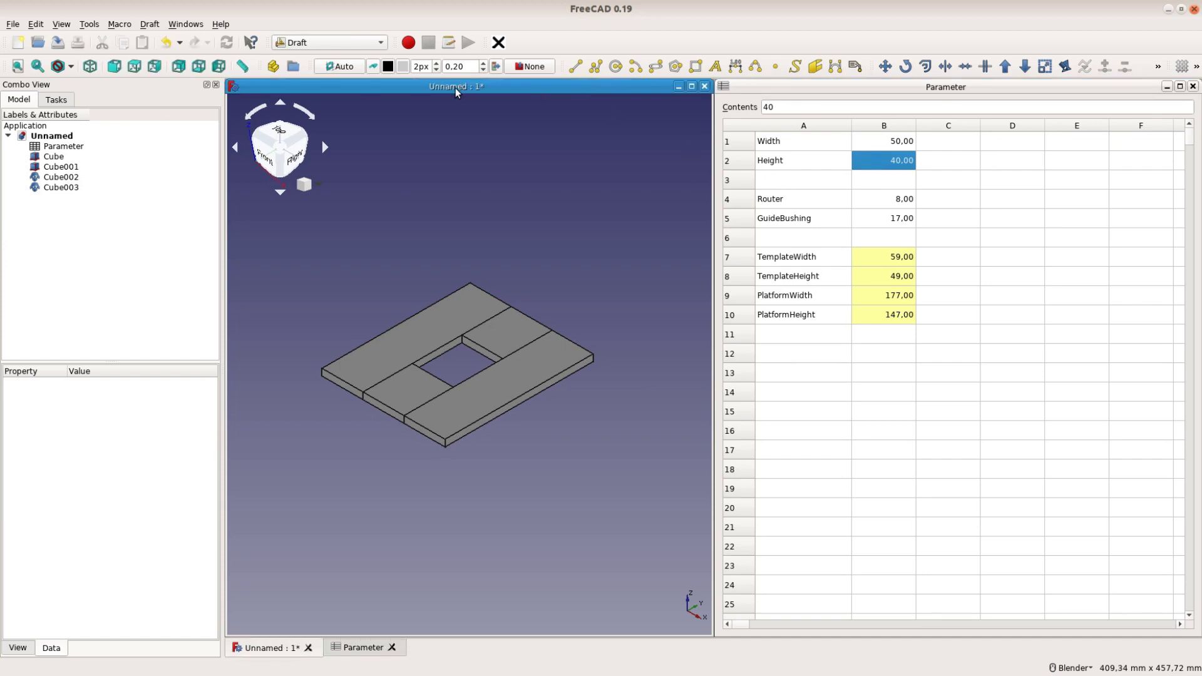
- Show the jig in Top view and insert a default A4 TechDraw page
{"action": "left_click", "coordinate": [135, 66]}
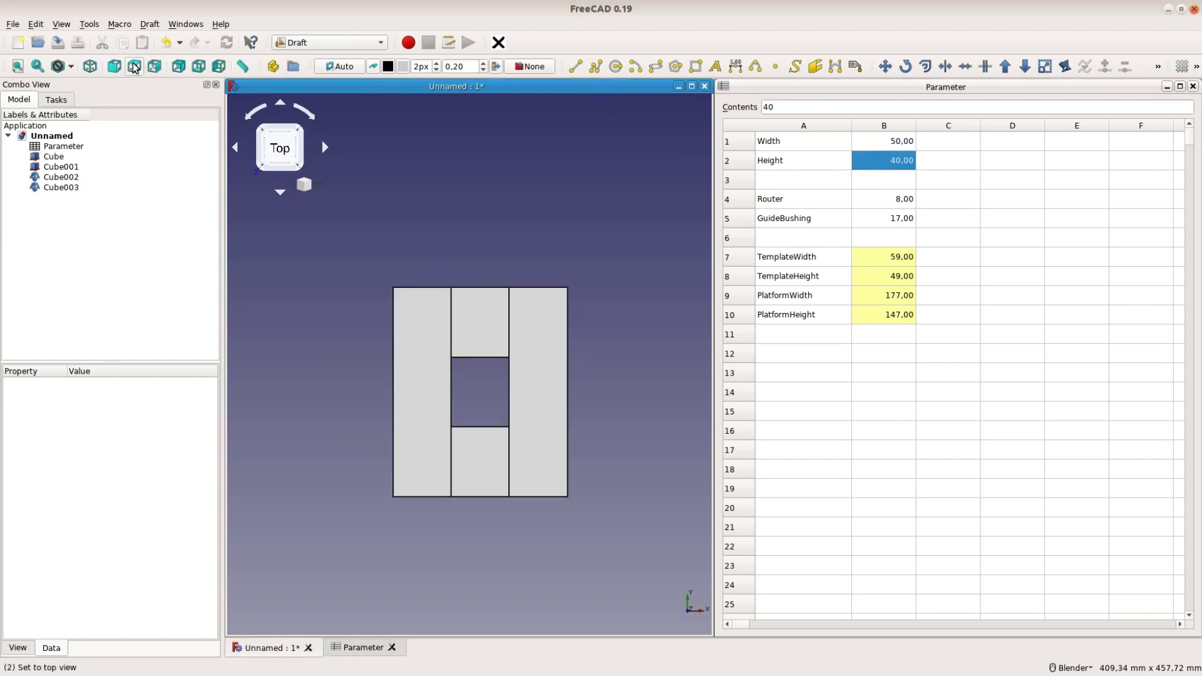
{"action": "left_click", "coordinate": [318, 45]}
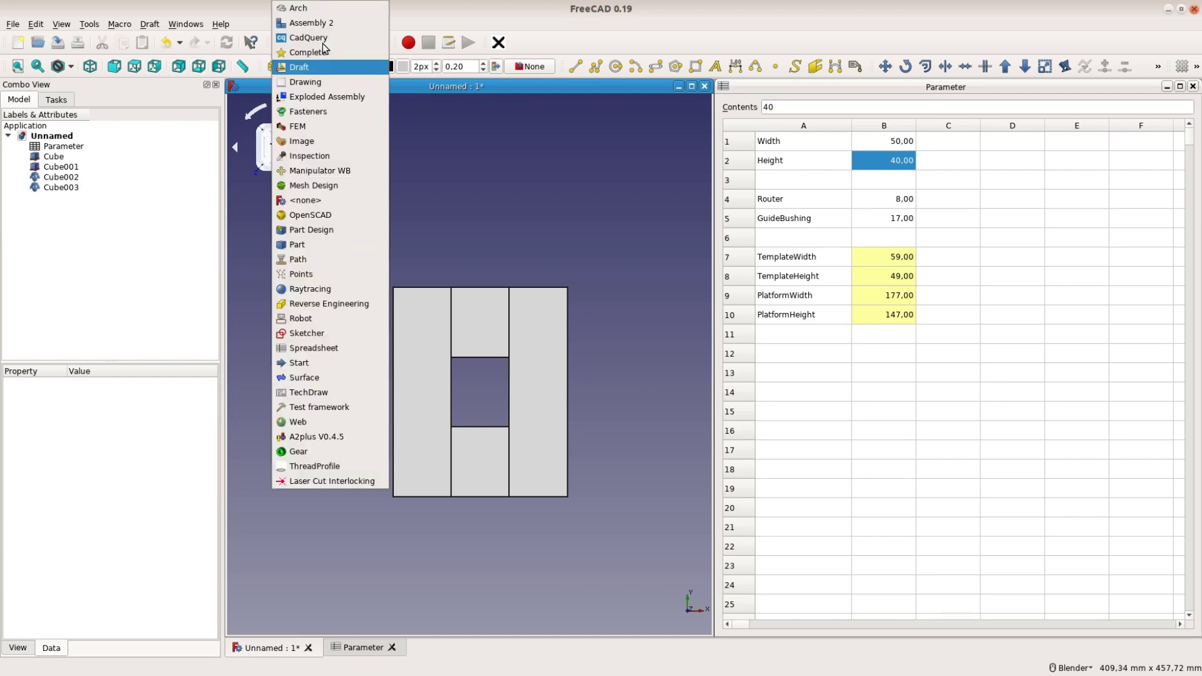
{"action": "left_click", "coordinate": [335, 392]}
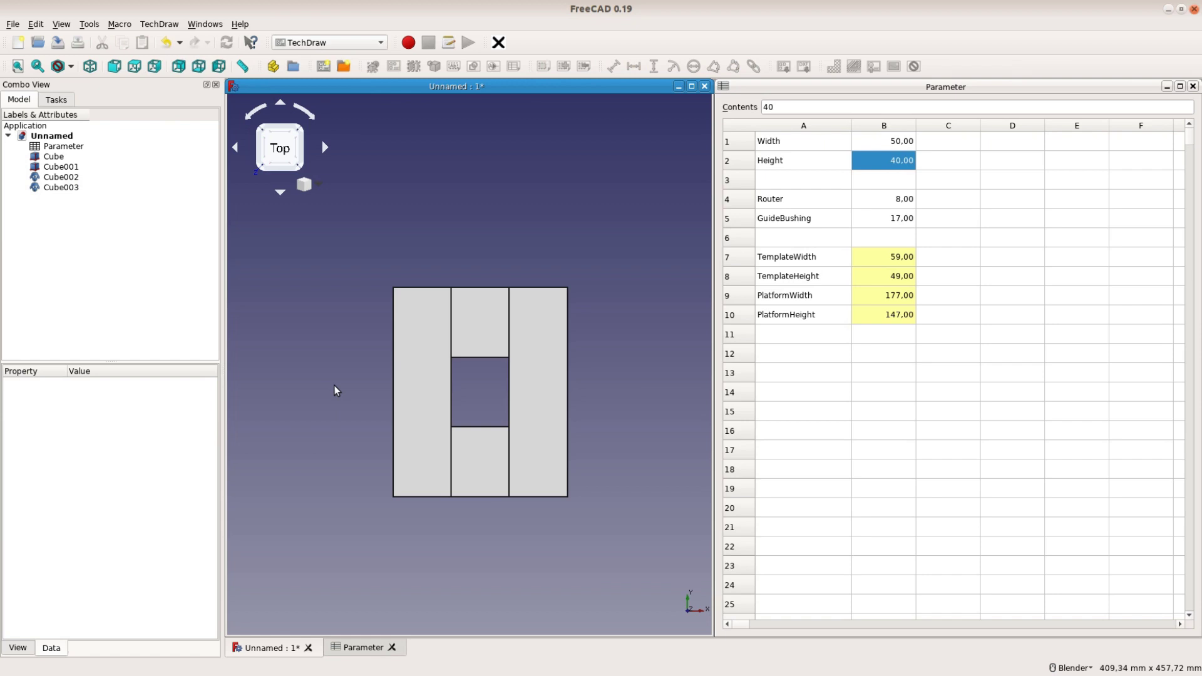
{"action": "left_click", "coordinate": [324, 67]}
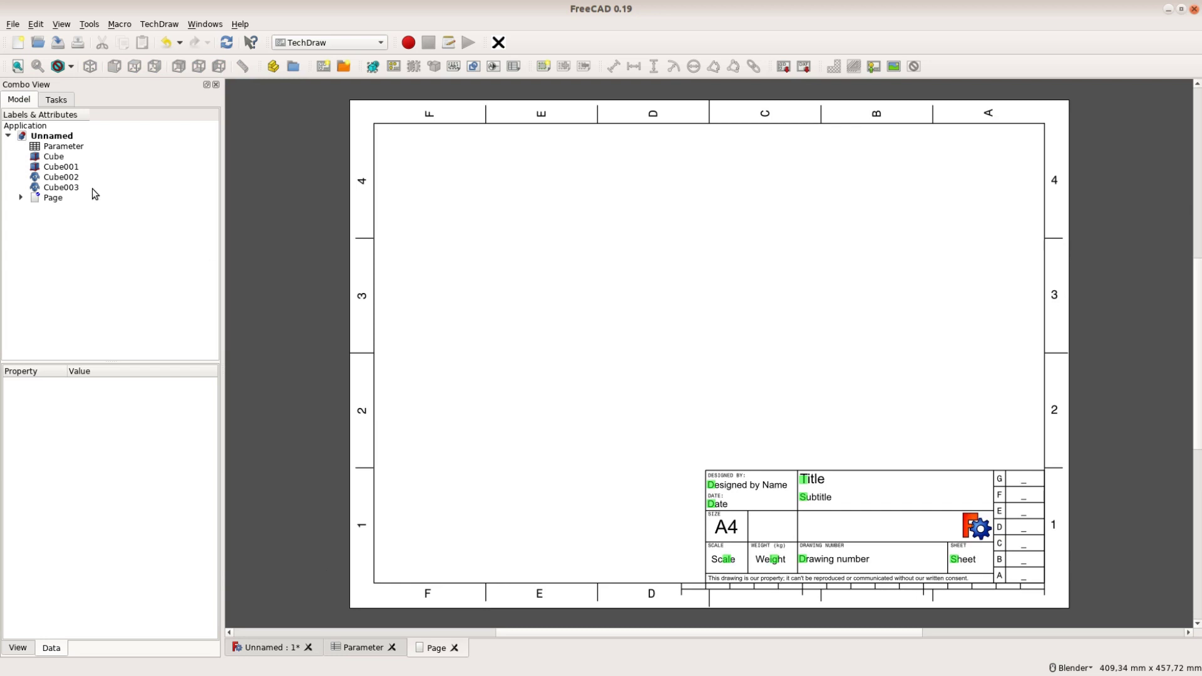
- Insert a TechDraw view of the four boards Cube to Cube003 on the page
{"action": "left_click", "coordinate": [62, 157]}
{"action": "left_click", "coordinate": [63, 188], "text": "shift"}
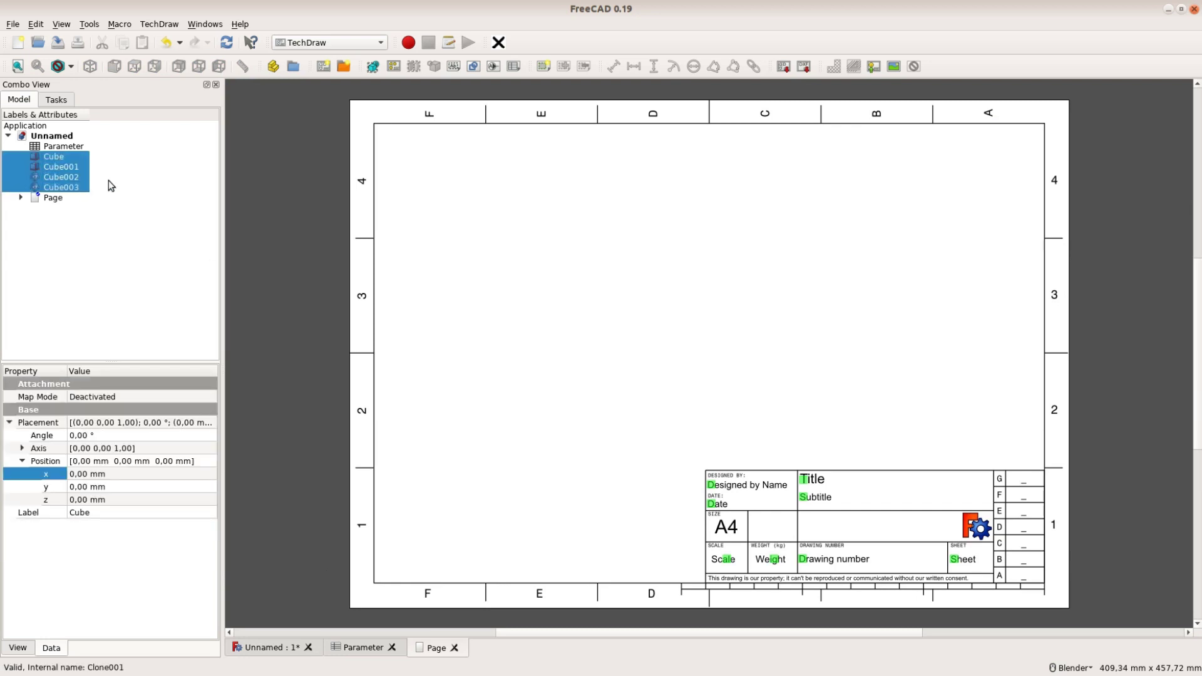
{"action": "left_click", "coordinate": [372, 66]}
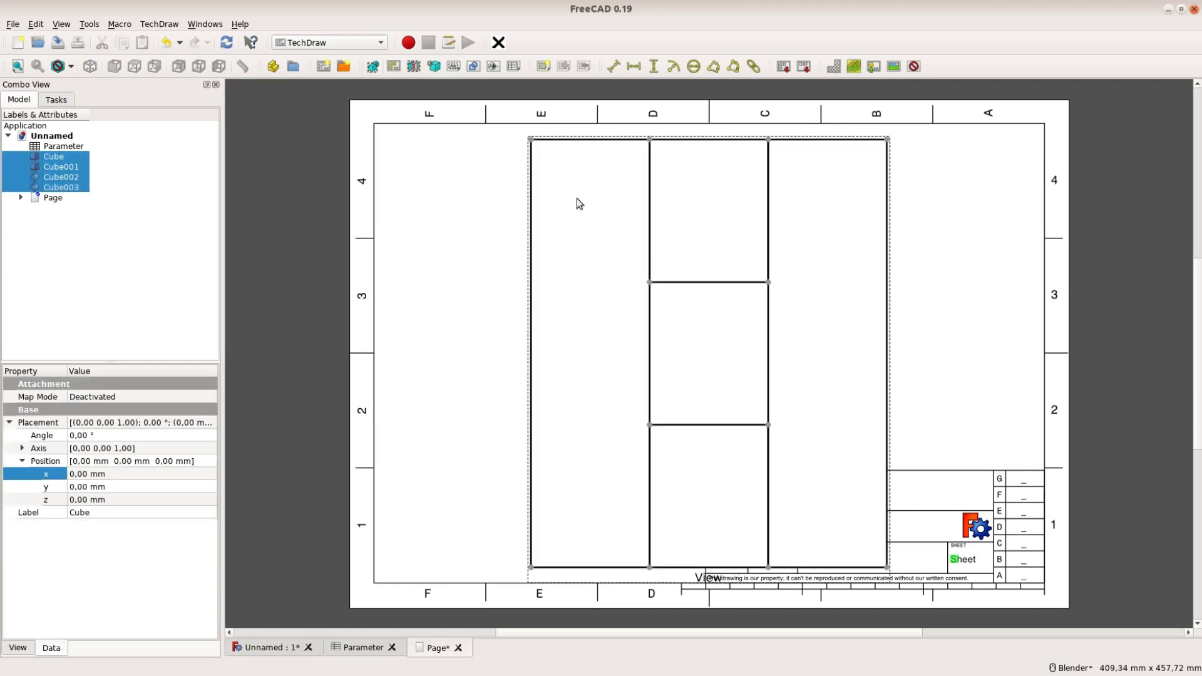
- Set the view scale to 0.50, recompute the page, and move the view toward the upper left
{"action": "left_click", "coordinate": [710, 583]}
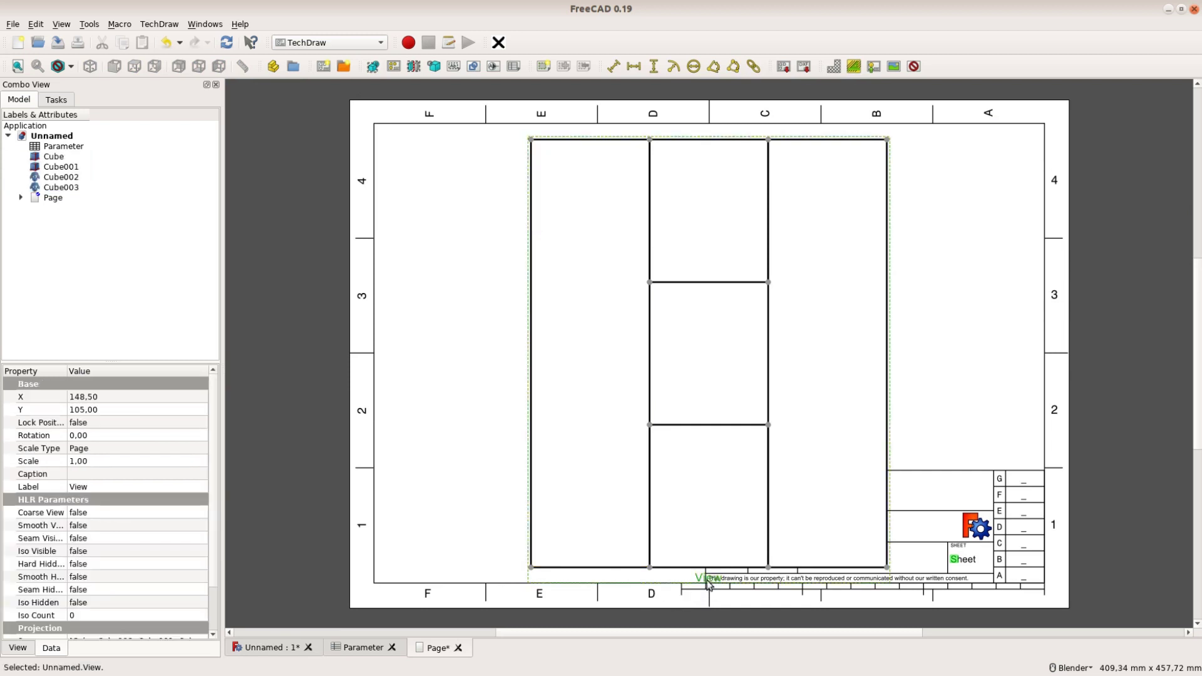
{"action": "left_click", "coordinate": [110, 461]}
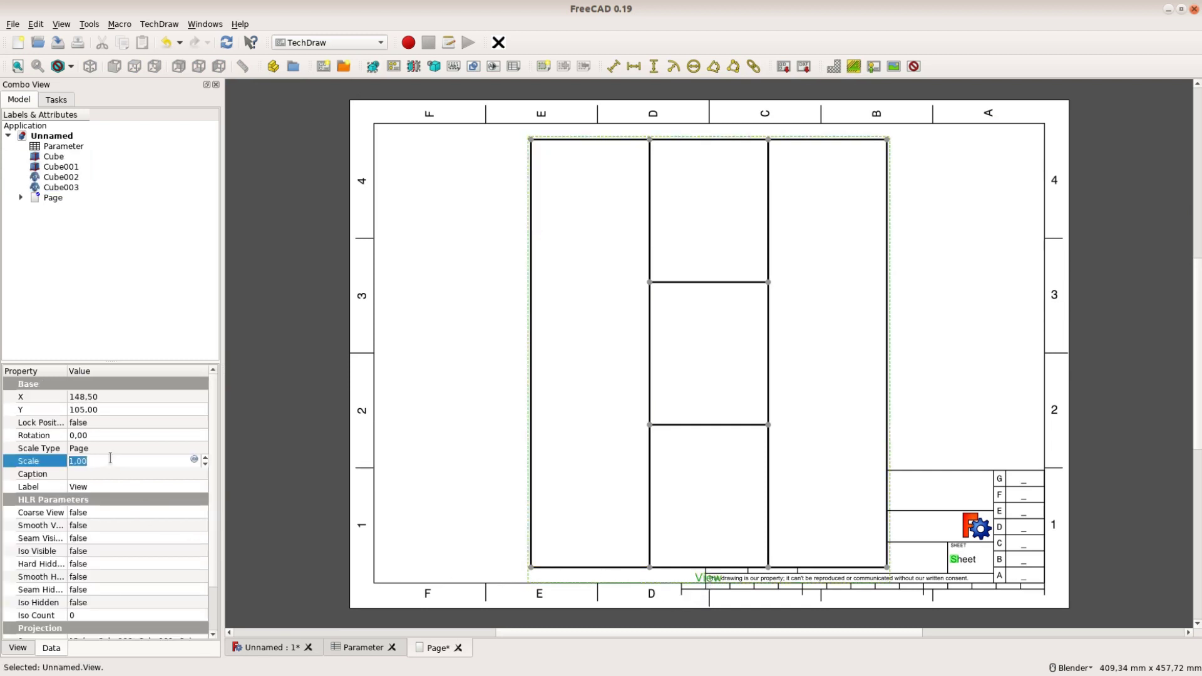
{"action": "type", "text": "0,5"}
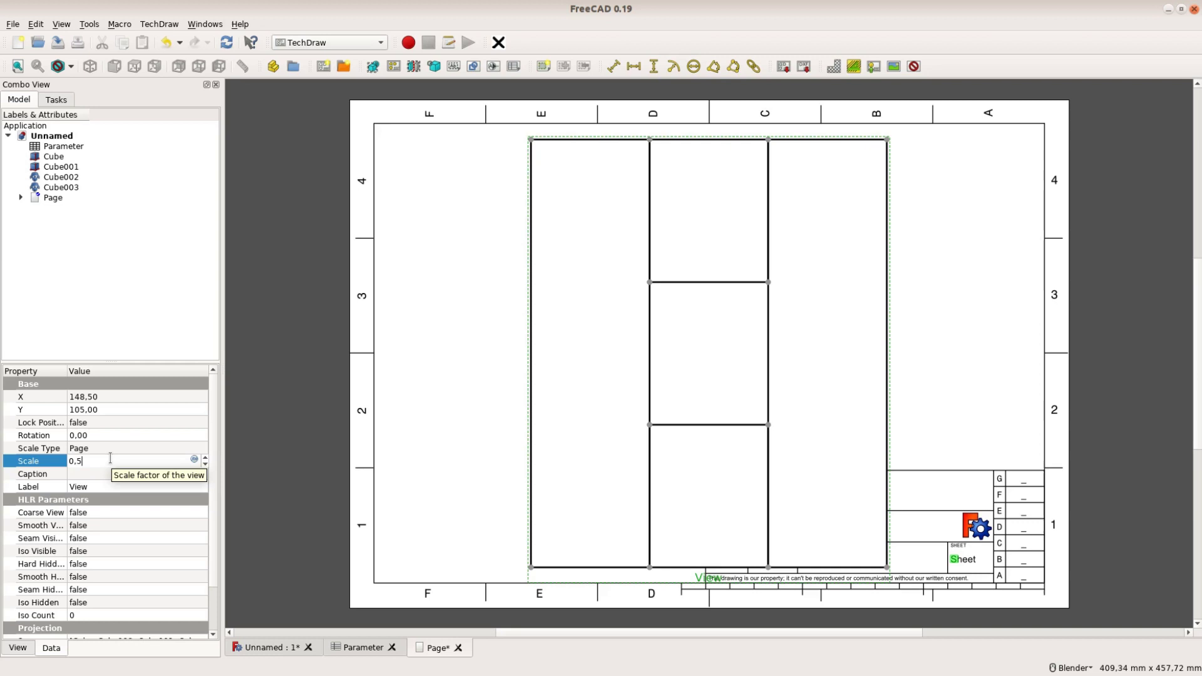
{"action": "key", "text": "Return"}
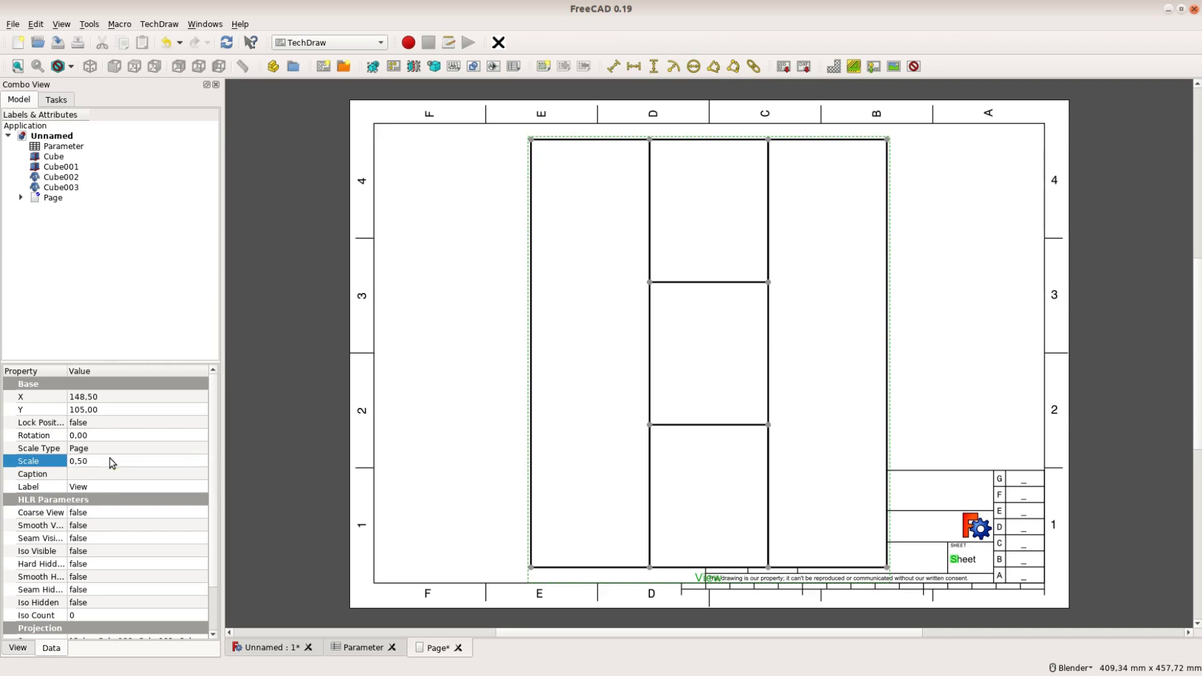
{"action": "left_click", "coordinate": [341, 422]}
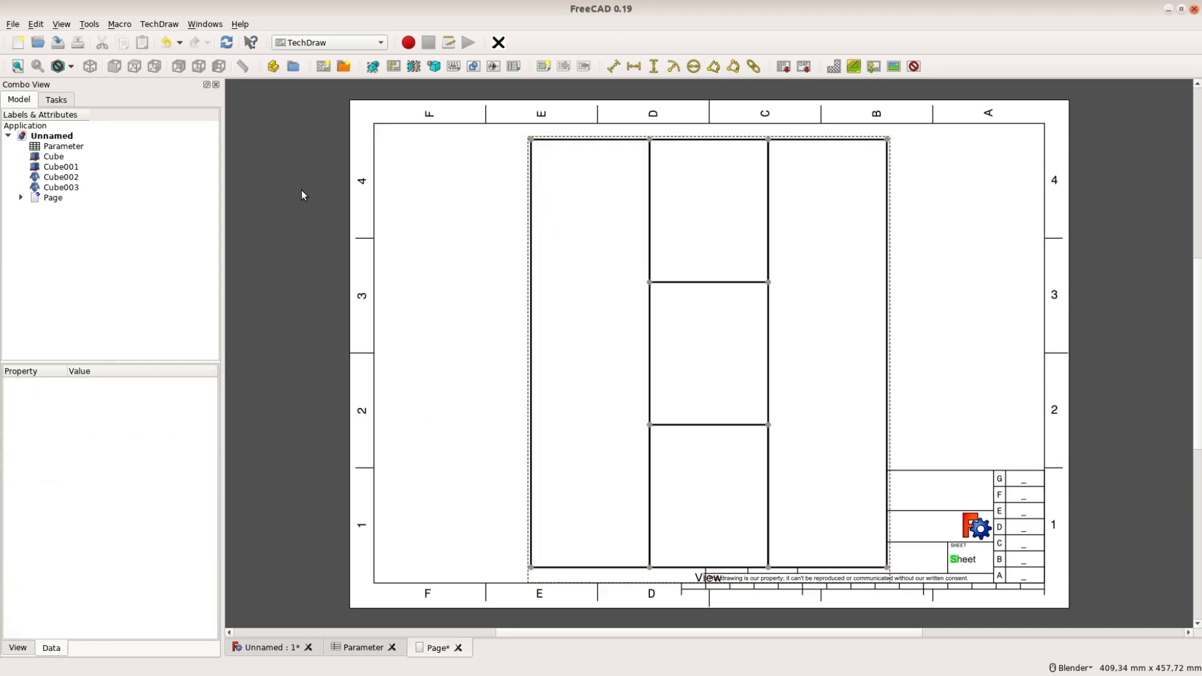
{"action": "left_click", "coordinate": [226, 42]}
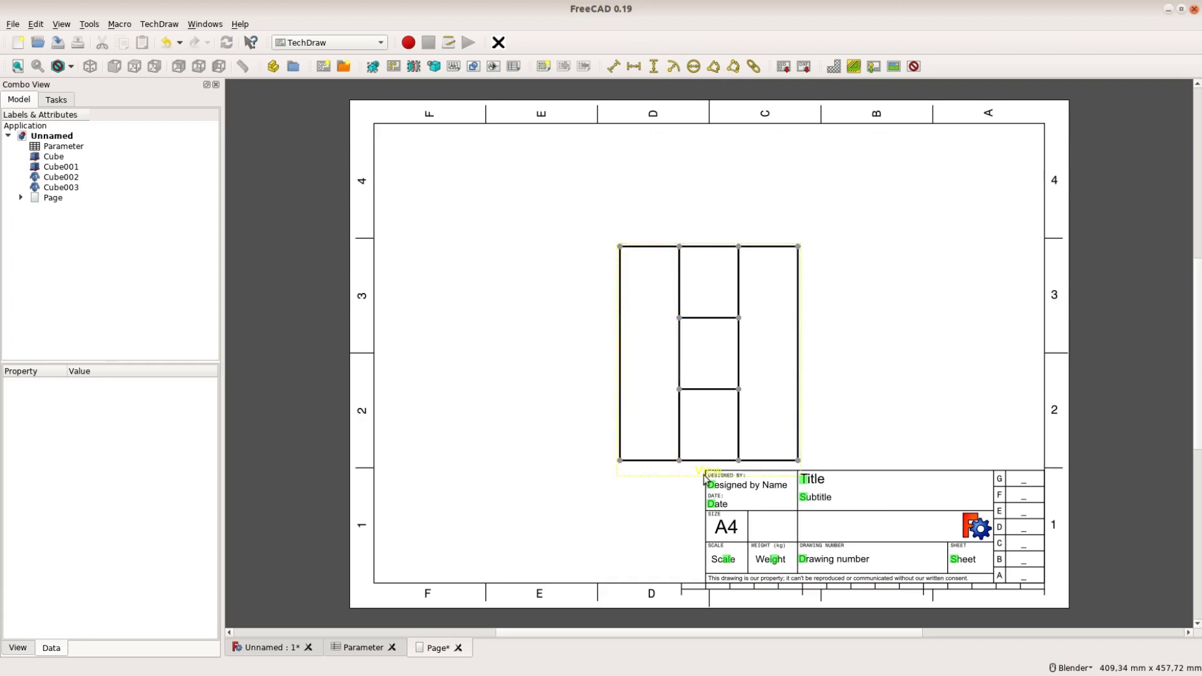
{"action": "mouse_move", "coordinate": [704, 477]}
{"action": "left_mouse_down"}
{"action": "mouse_move", "coordinate": [564, 443]}
{"action": "mouse_move", "coordinate": [551, 415]}
{"action": "mouse_move", "coordinate": [570, 432]}
{"action": "left_mouse_up"}
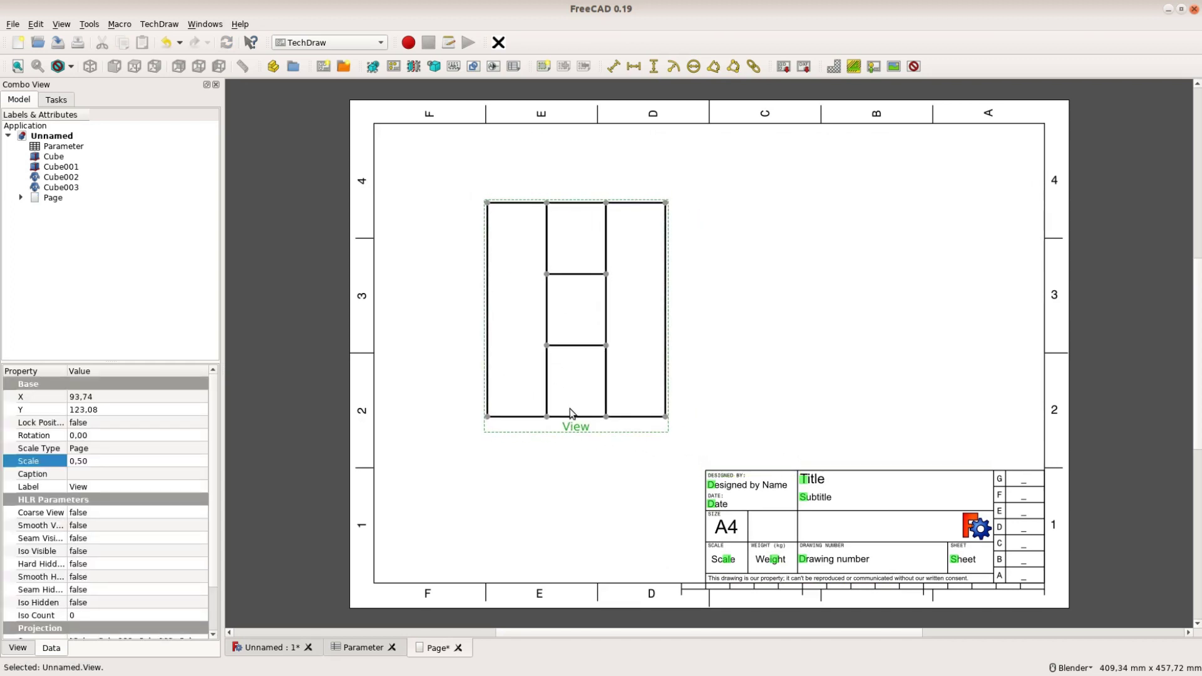
{"action": "left_click", "coordinate": [487, 203]}
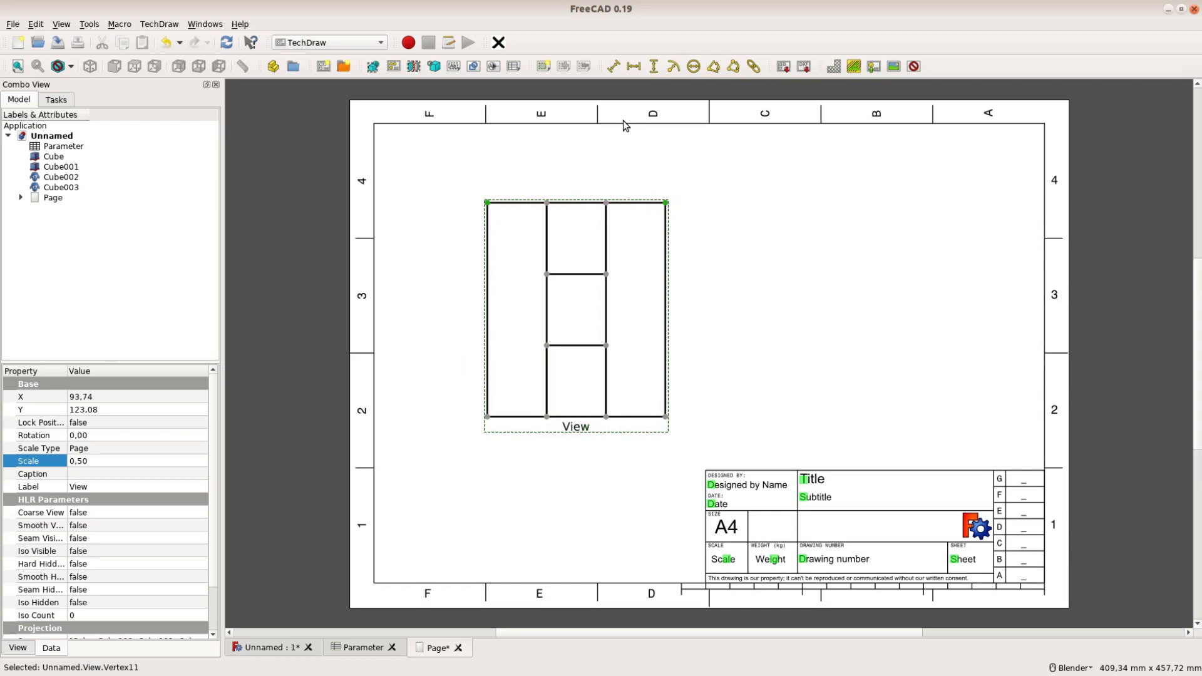
- Add the overall 147,00 width above the view and the 177,00 height to its right
{"action": "left_click", "coordinate": [633, 65]}
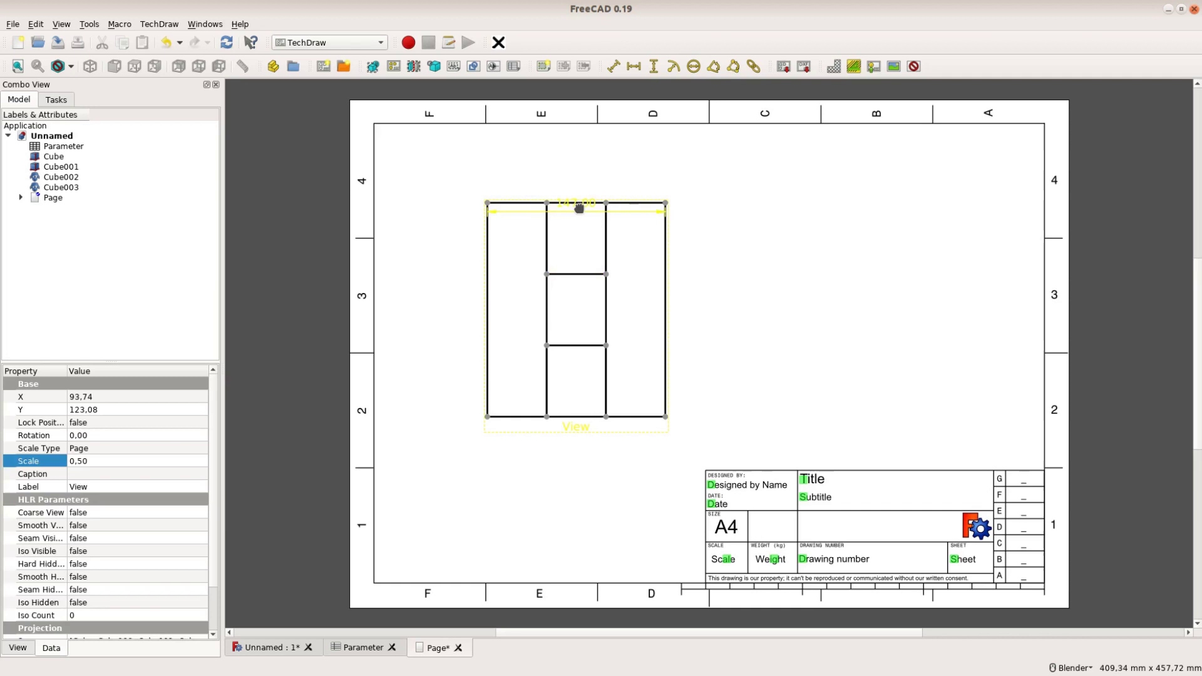
{"action": "left_click_drag", "start_coordinate": [580, 206], "coordinate": [576, 161]}
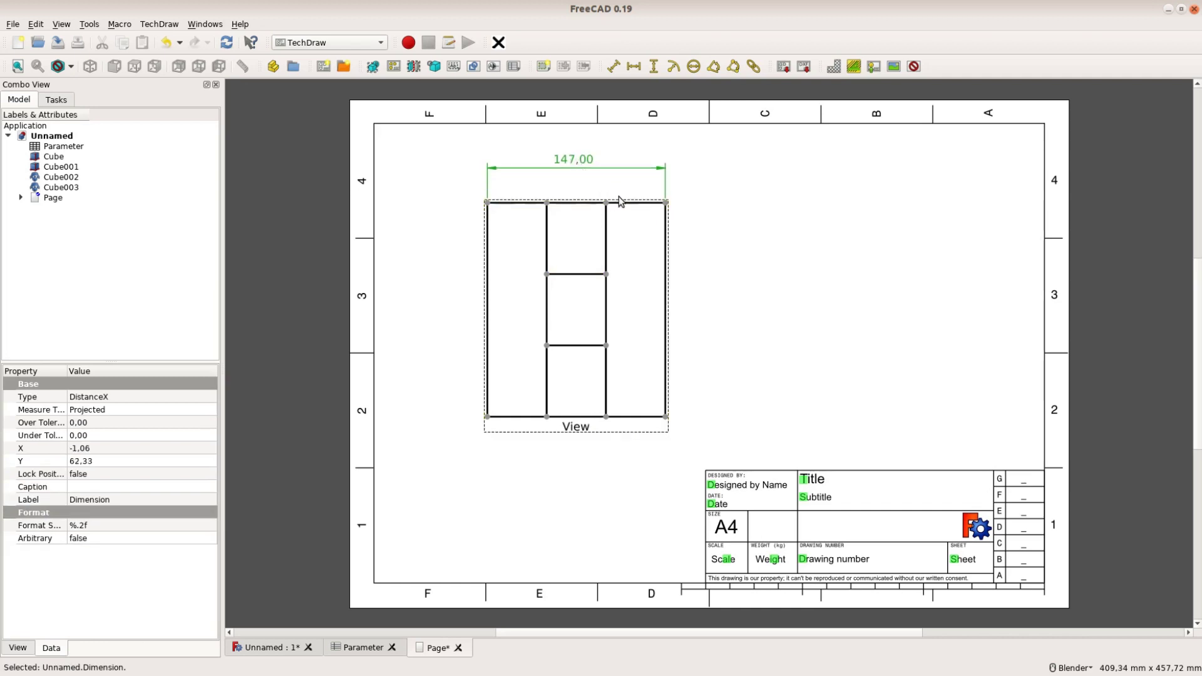
{"action": "left_click", "coordinate": [665, 203]}
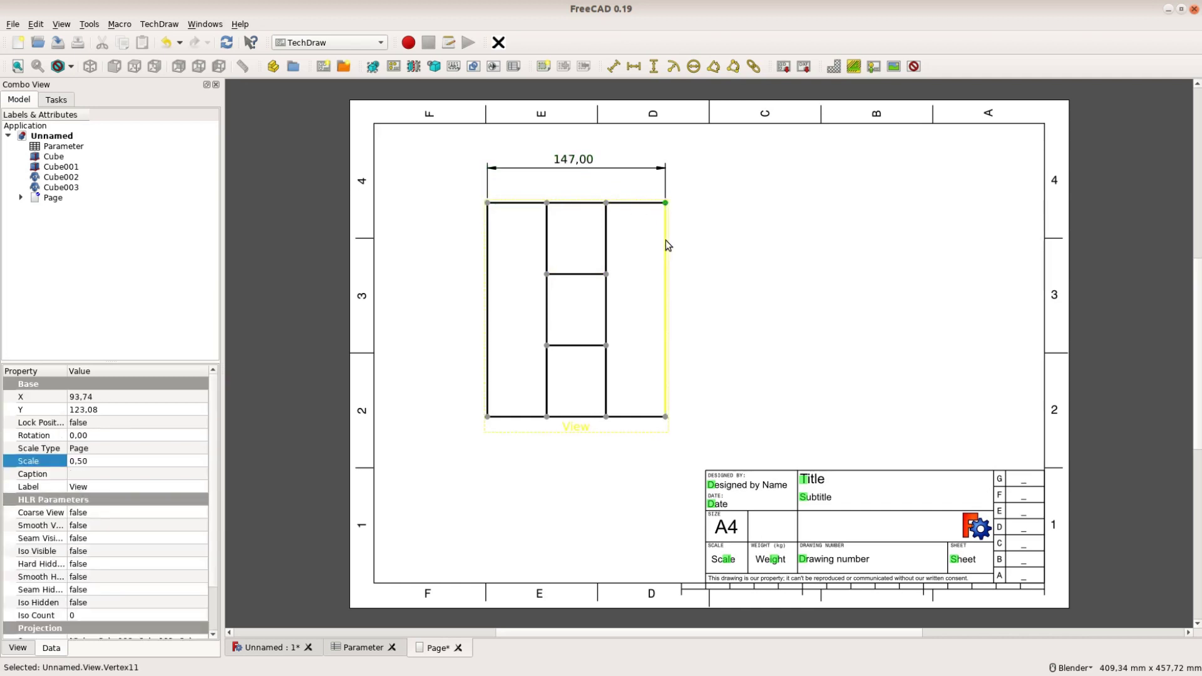
{"action": "left_click", "coordinate": [666, 417], "text": "ctrl"}
{"action": "left_click", "coordinate": [651, 73]}
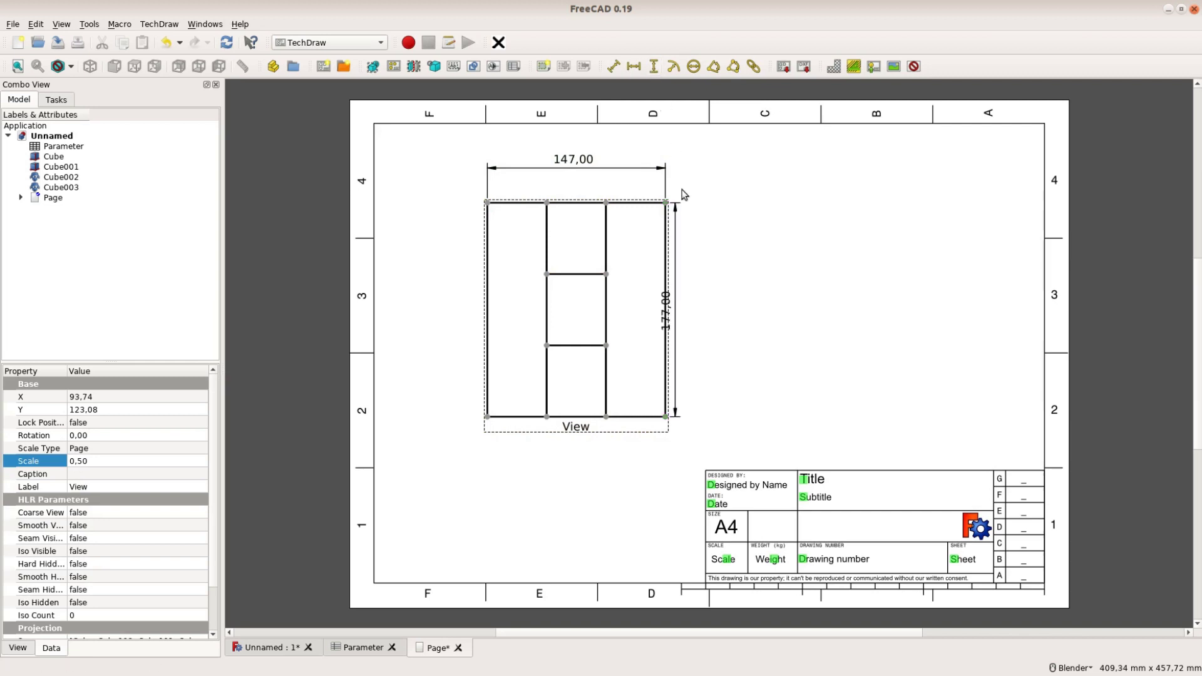
{"action": "left_click_drag", "start_coordinate": [673, 311], "coordinate": [701, 309]}
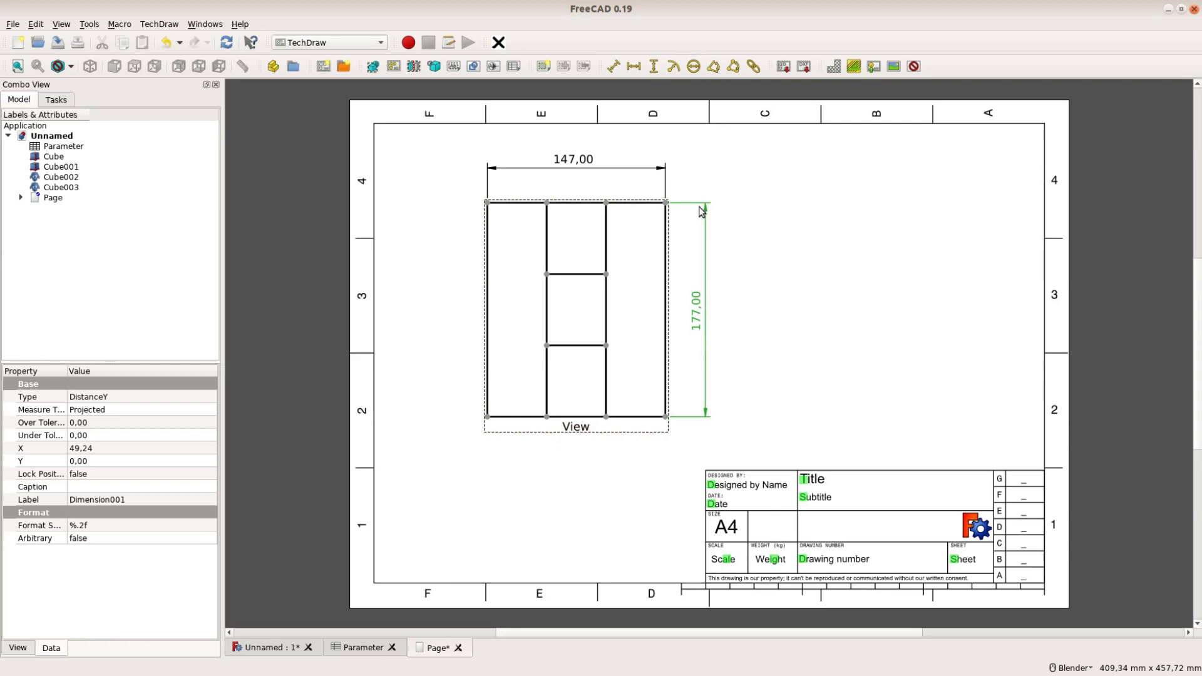
- Dimension the upper inner opening: 49,00 width and 59,00 height
{"action": "left_click", "coordinate": [606, 274]}
{"action": "left_click", "coordinate": [547, 274], "text": "ctrl"}
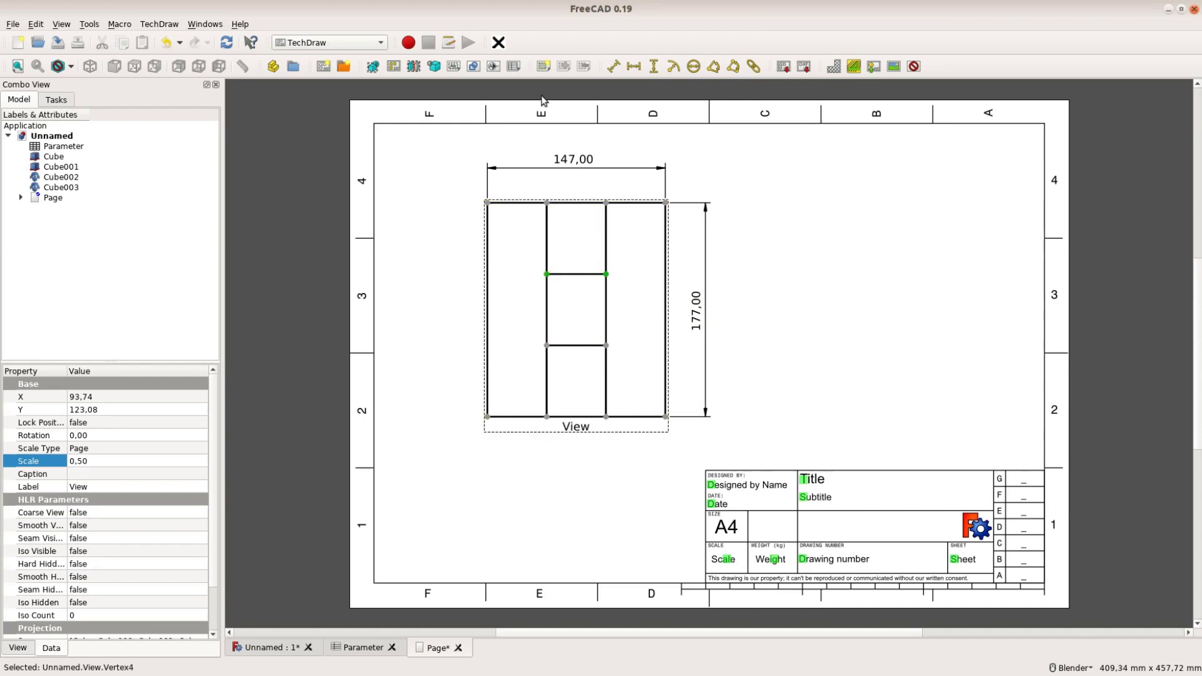
{"action": "left_click", "coordinate": [640, 65]}
{"action": "left_click", "coordinate": [576, 286]}
{"action": "left_click_drag", "start_coordinate": [576, 287], "coordinate": [576, 264]}
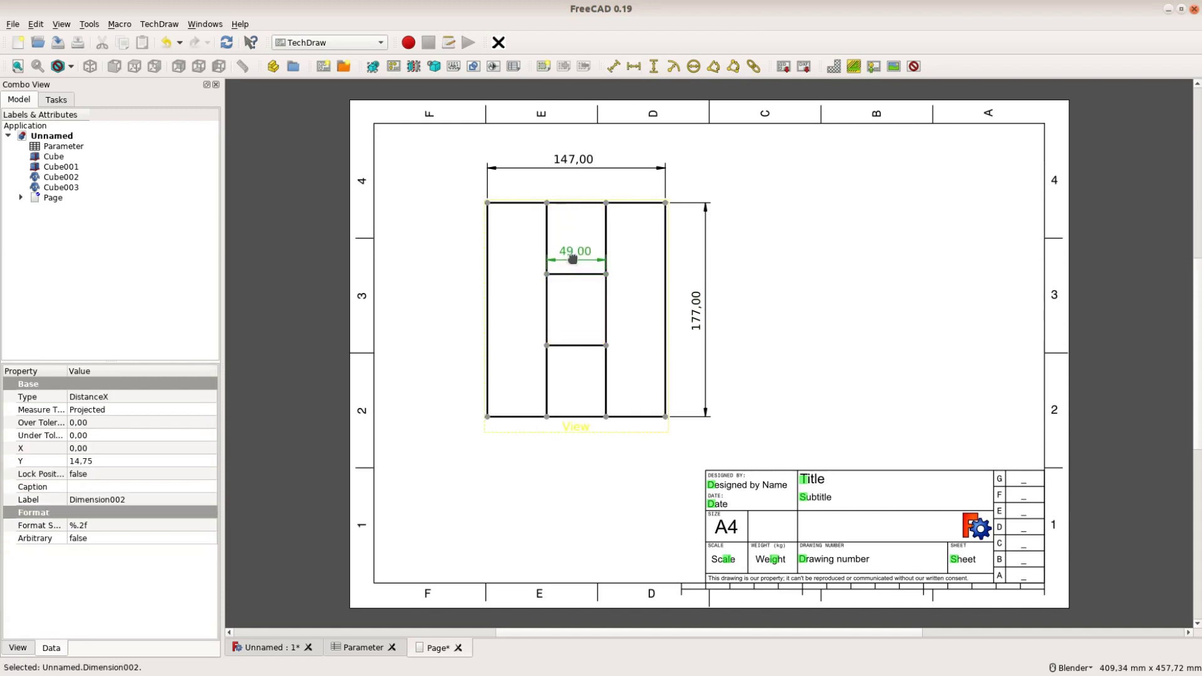
{"action": "left_click", "coordinate": [605, 276]}
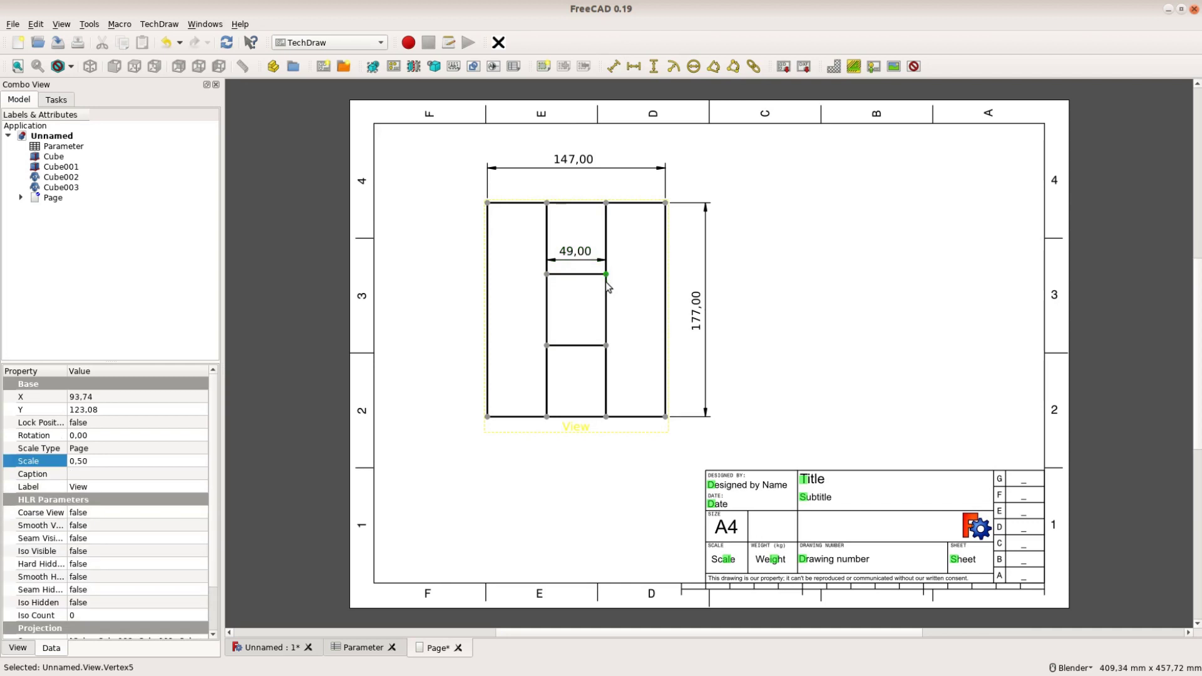
{"action": "left_click", "coordinate": [606, 347], "text": "ctrl"}
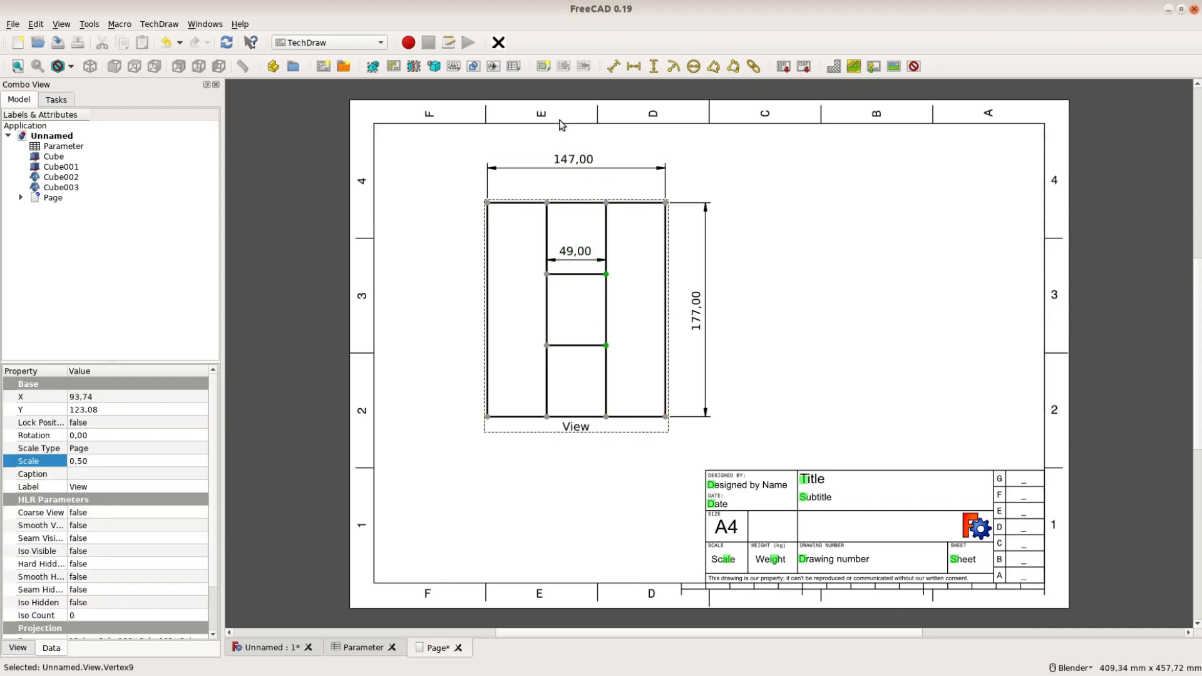
{"action": "left_click", "coordinate": [654, 66]}
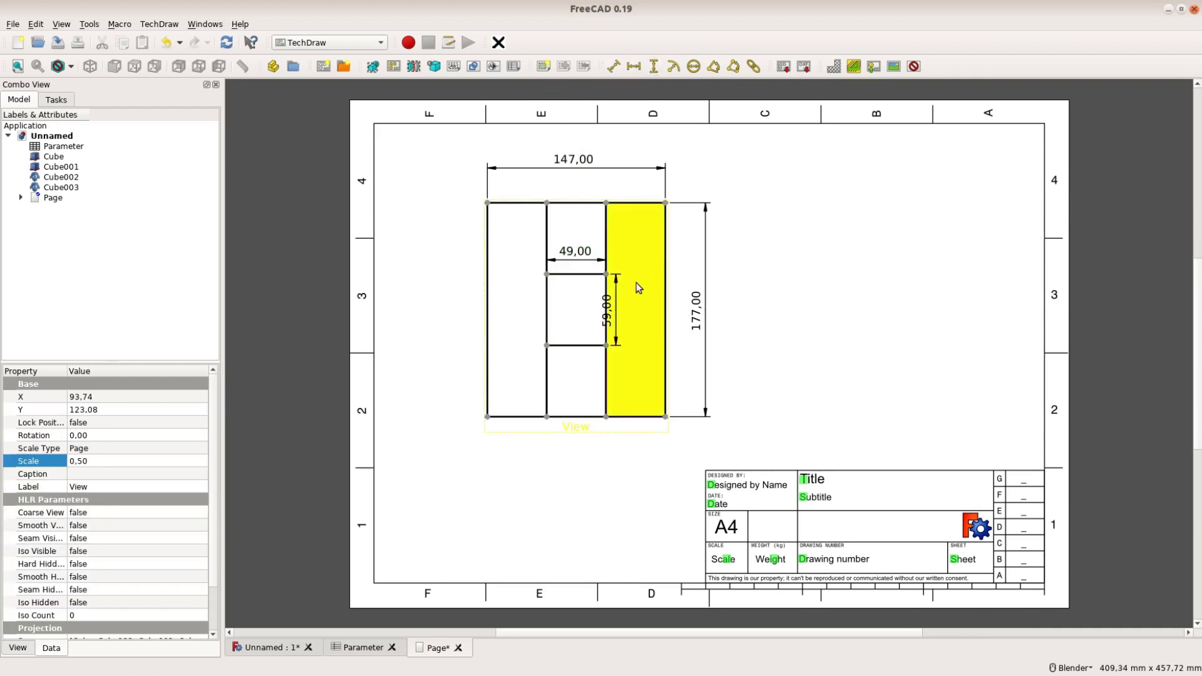
{"action": "left_click_drag", "start_coordinate": [614, 310], "coordinate": [628, 315]}
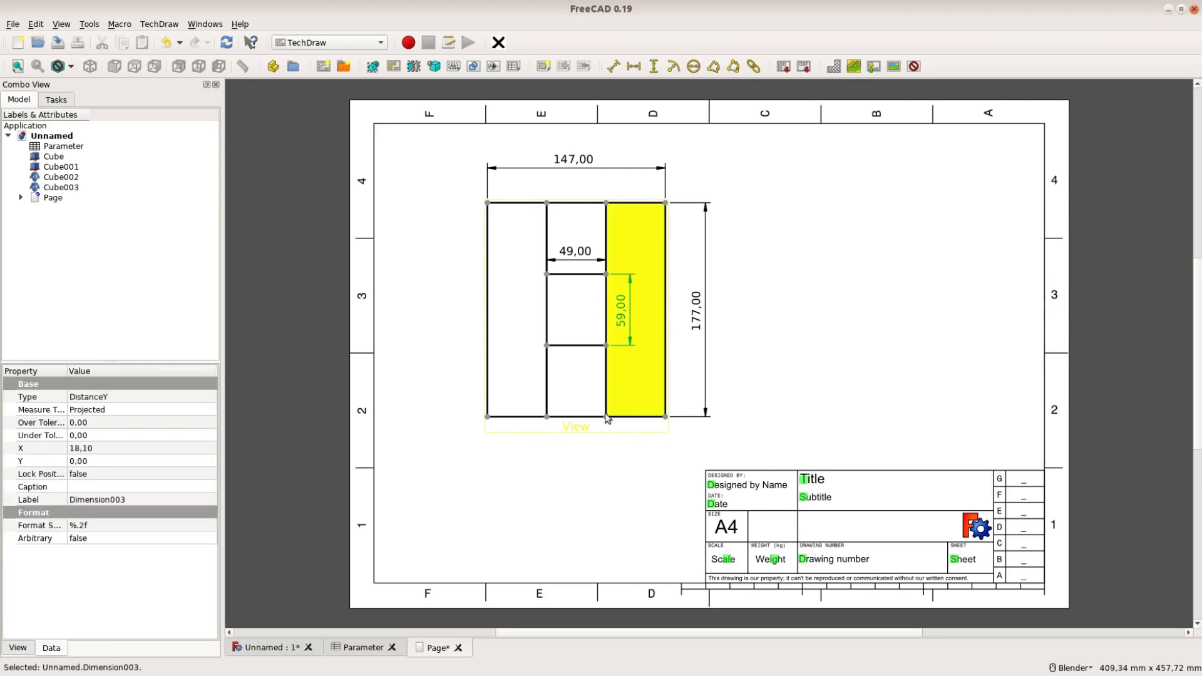
- Dimension the left board with a 49,00 width along the bottom and a 59,00 height
{"action": "left_click", "coordinate": [547, 417]}
{"action": "left_click", "coordinate": [488, 417], "text": "ctrl"}
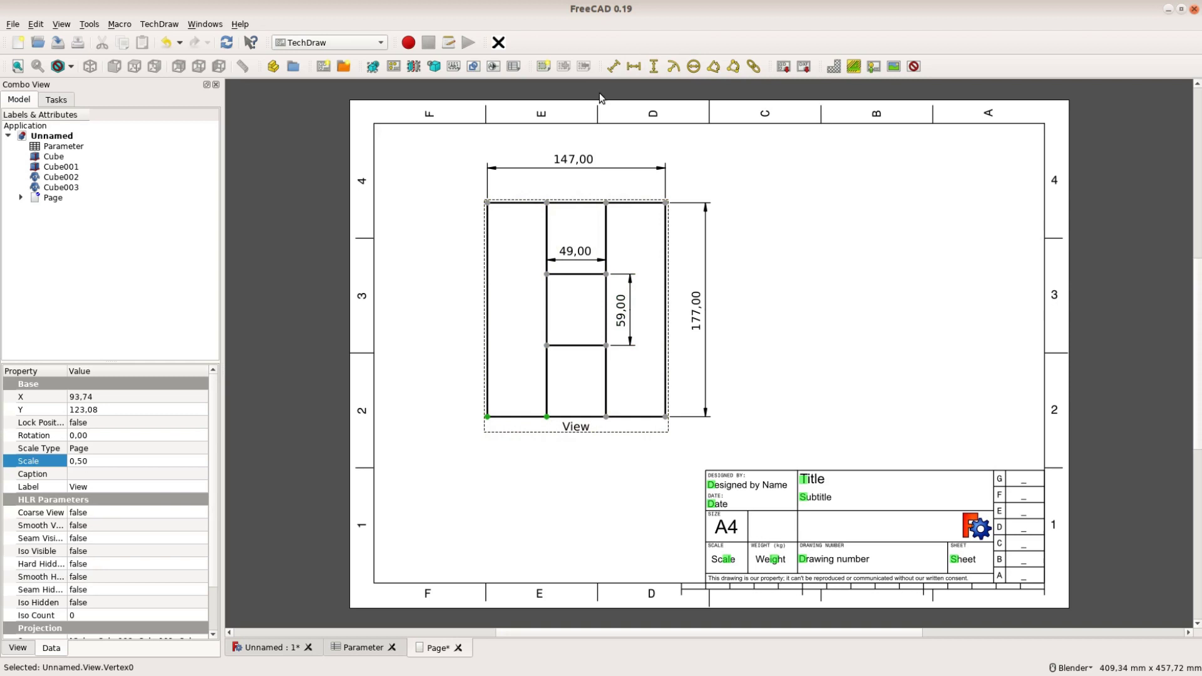
{"action": "left_click", "coordinate": [633, 66]}
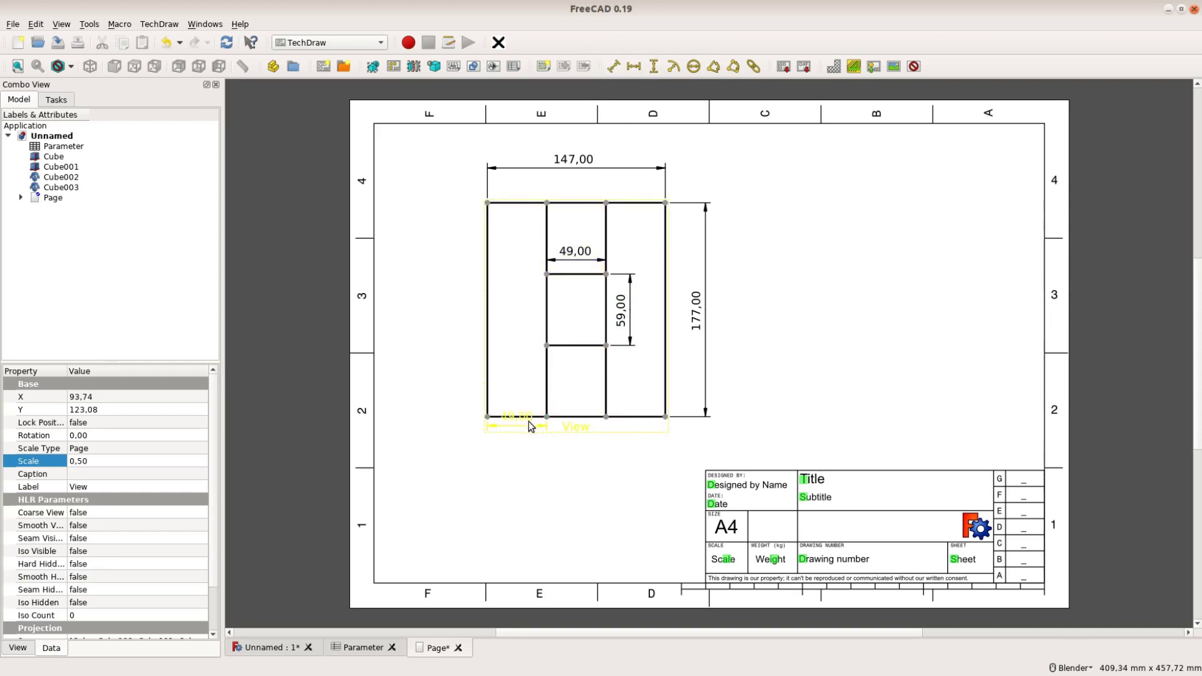
{"action": "left_click", "coordinate": [530, 443]}
{"action": "left_click_drag", "start_coordinate": [529, 447], "coordinate": [530, 439]}
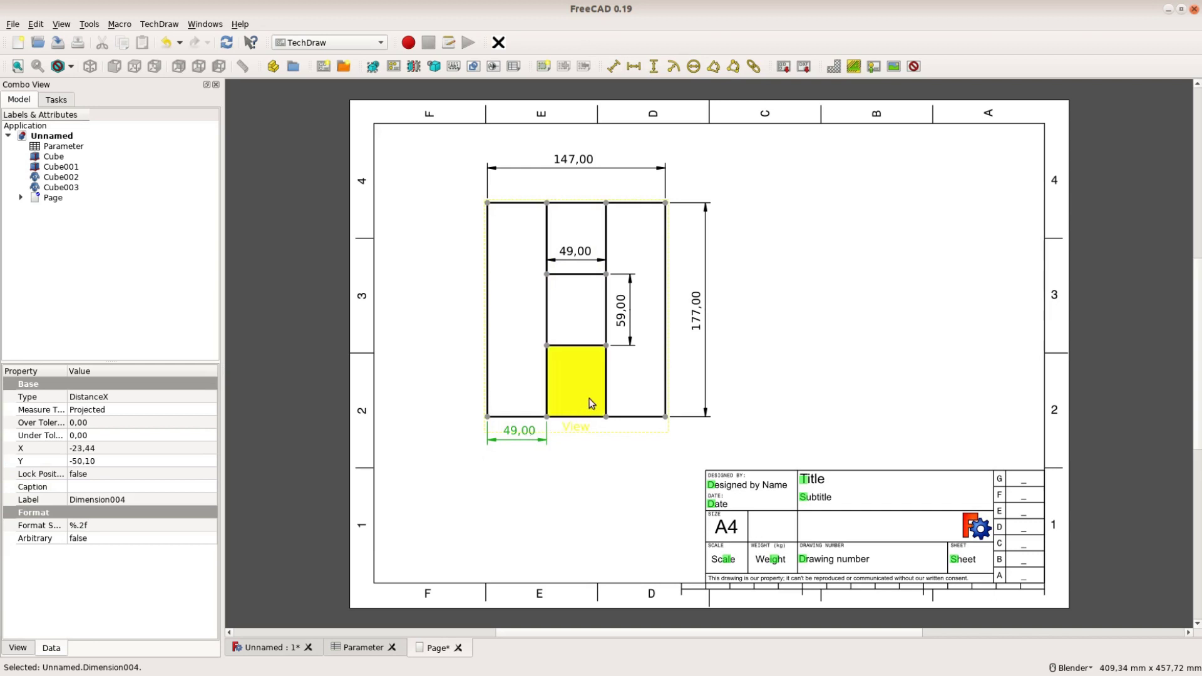
{"action": "left_click", "coordinate": [547, 344]}
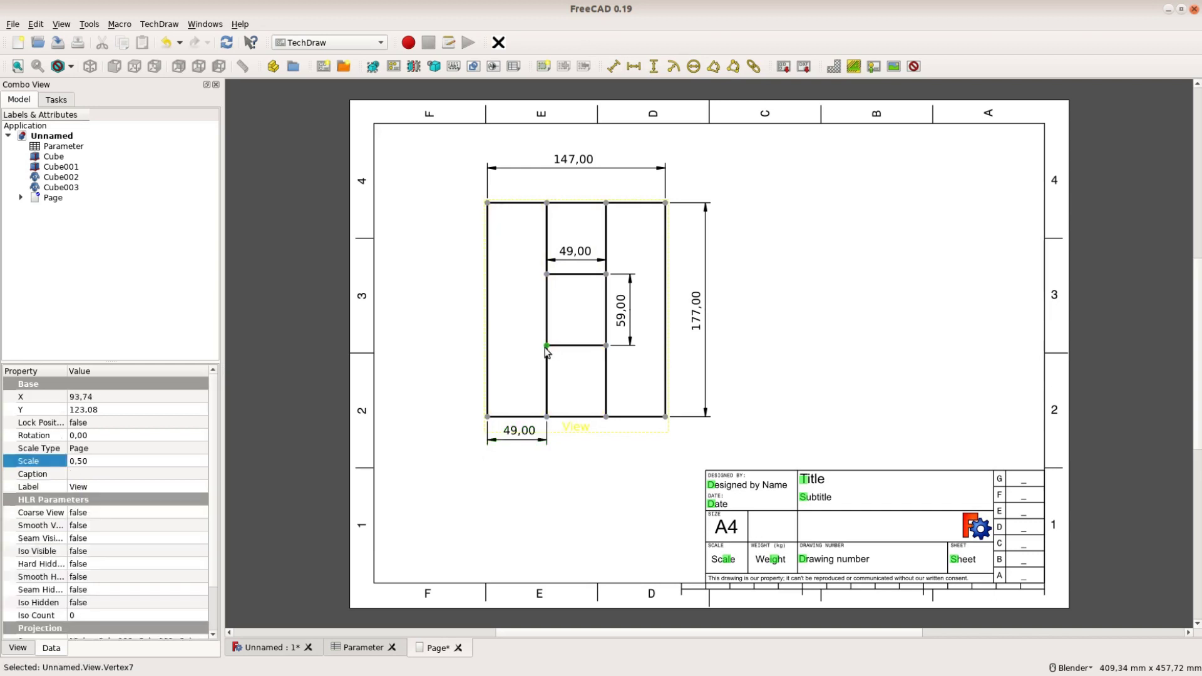
{"action": "left_click", "coordinate": [546, 416], "text": "ctrl"}
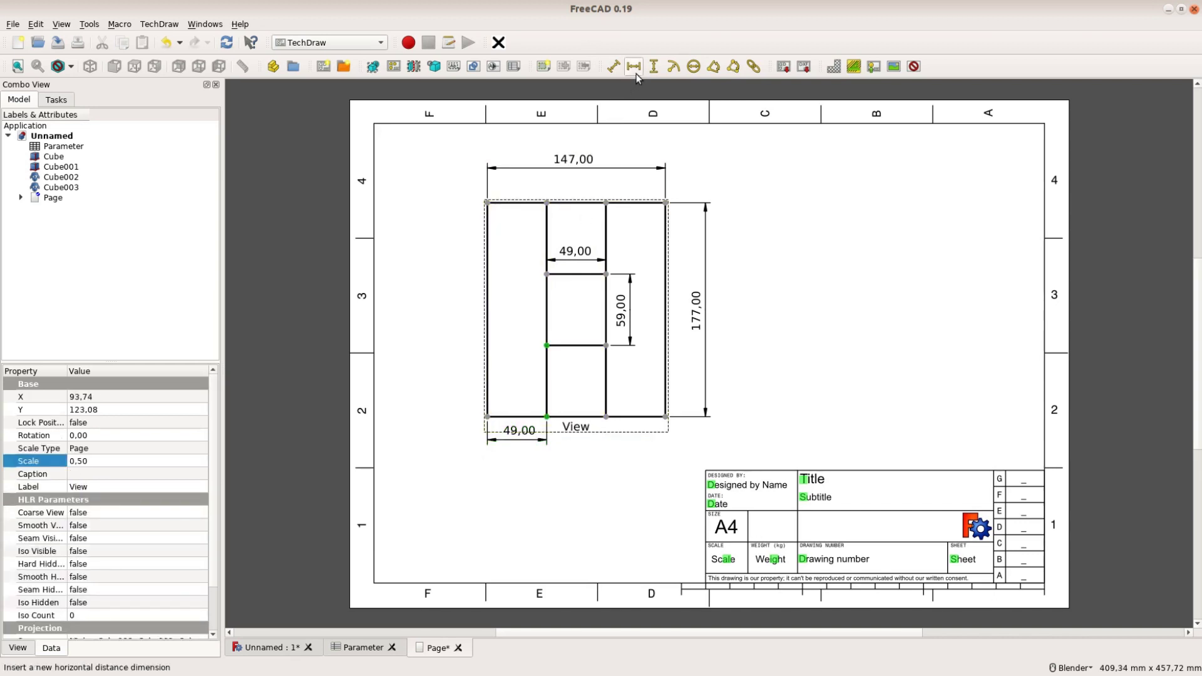
{"action": "left_click", "coordinate": [654, 66]}
{"action": "left_click_drag", "start_coordinate": [555, 383], "coordinate": [527, 384]}
{"action": "left_click", "coordinate": [576, 471]}
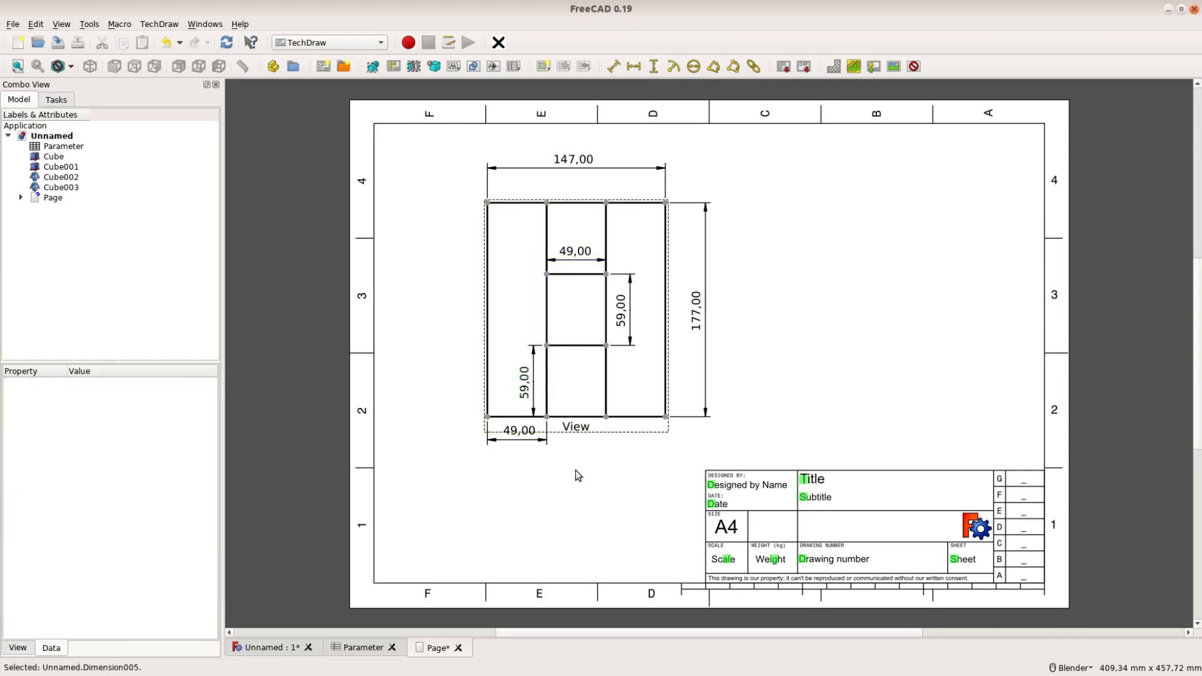
- Enter Width 60 in B1 and Height 80 in B2 of the Parameter spreadsheet
{"action": "left_click", "coordinate": [363, 648]}
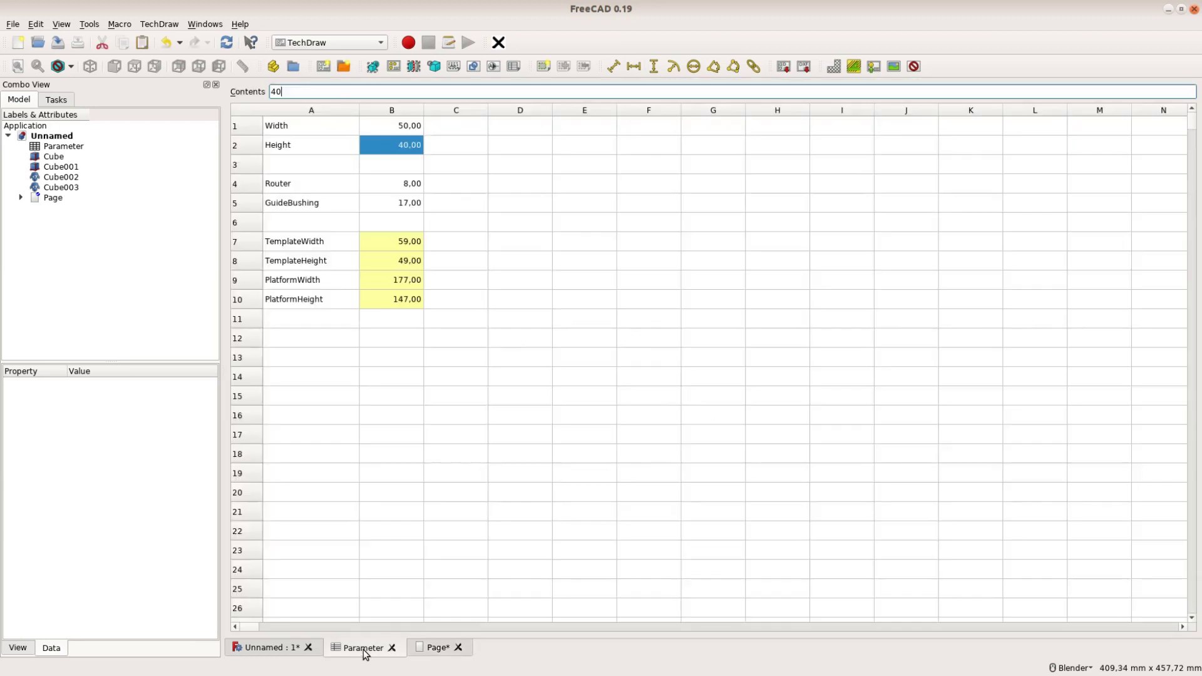
{"action": "left_click", "coordinate": [402, 126]}
{"action": "type", "text": "60"}
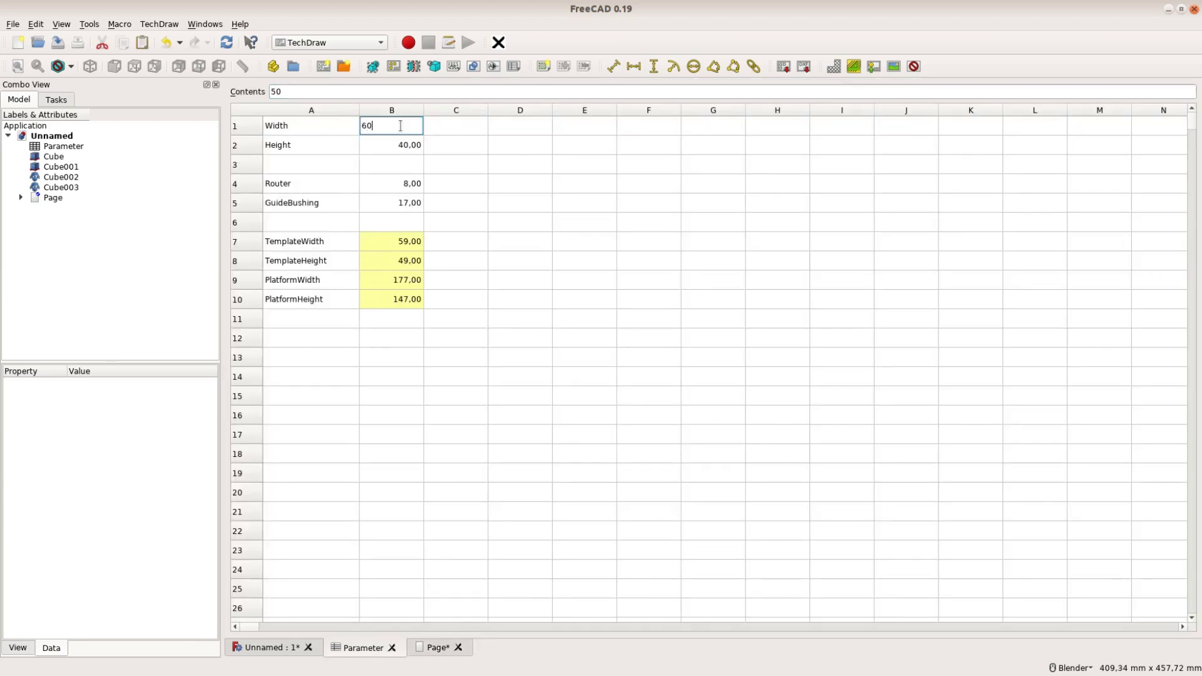
{"action": "key", "text": "Return"}
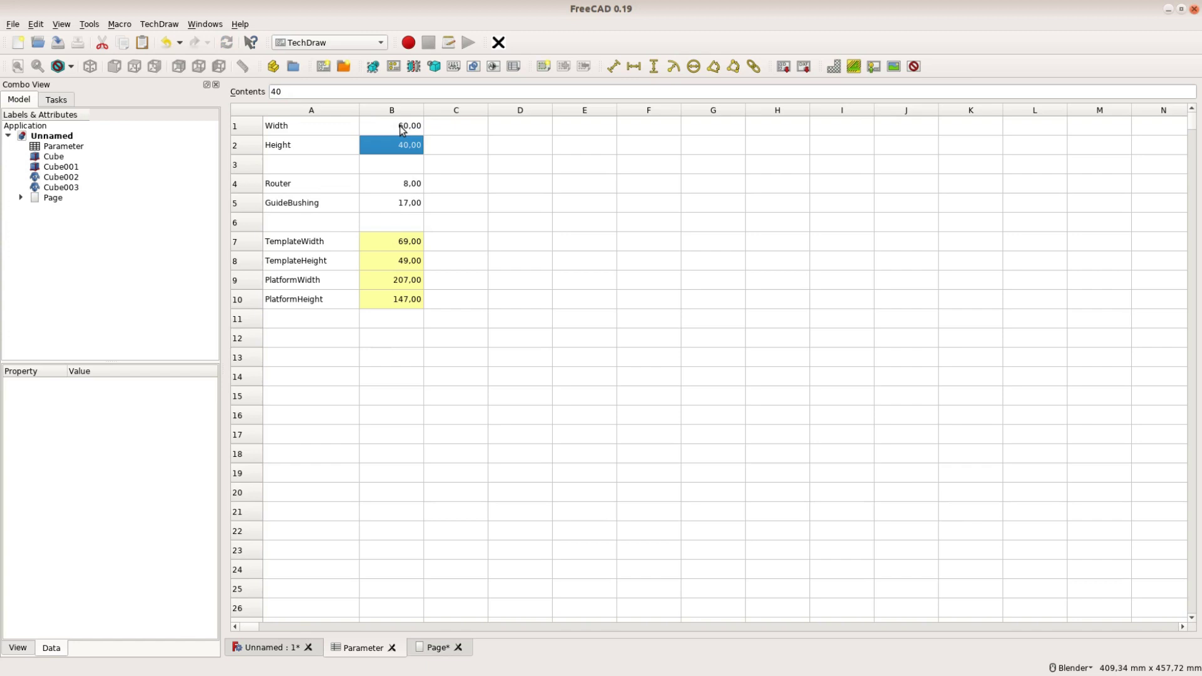
{"action": "type", "text": "80"}
{"action": "key", "text": "Return"}
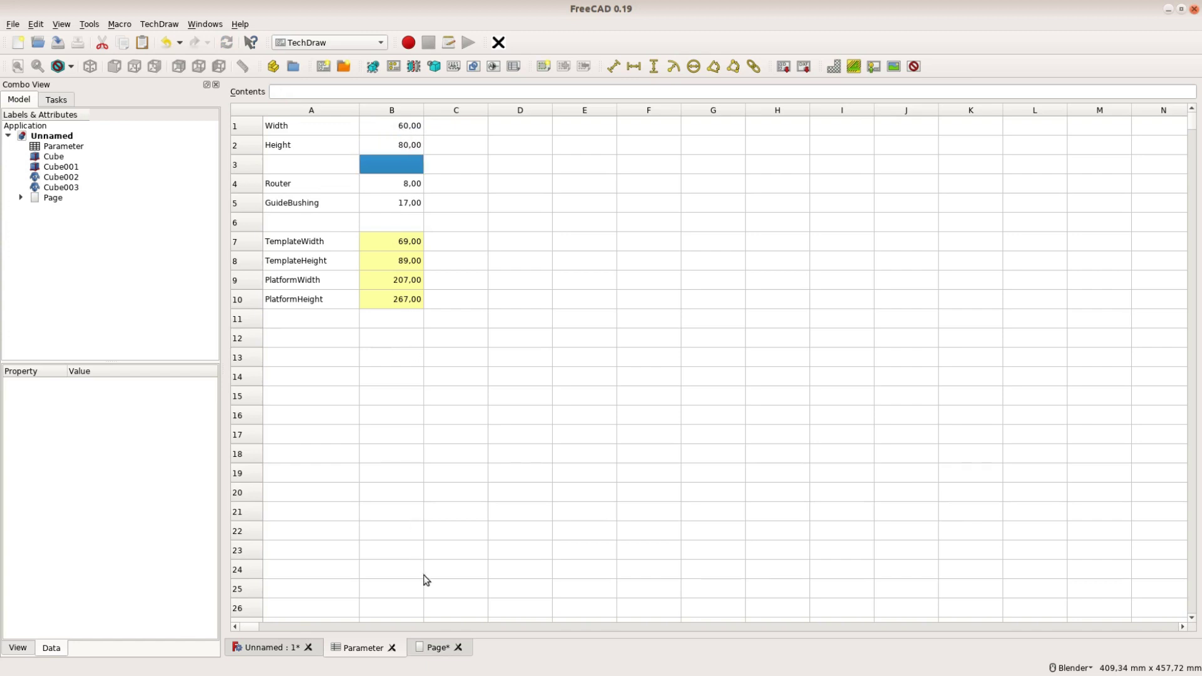